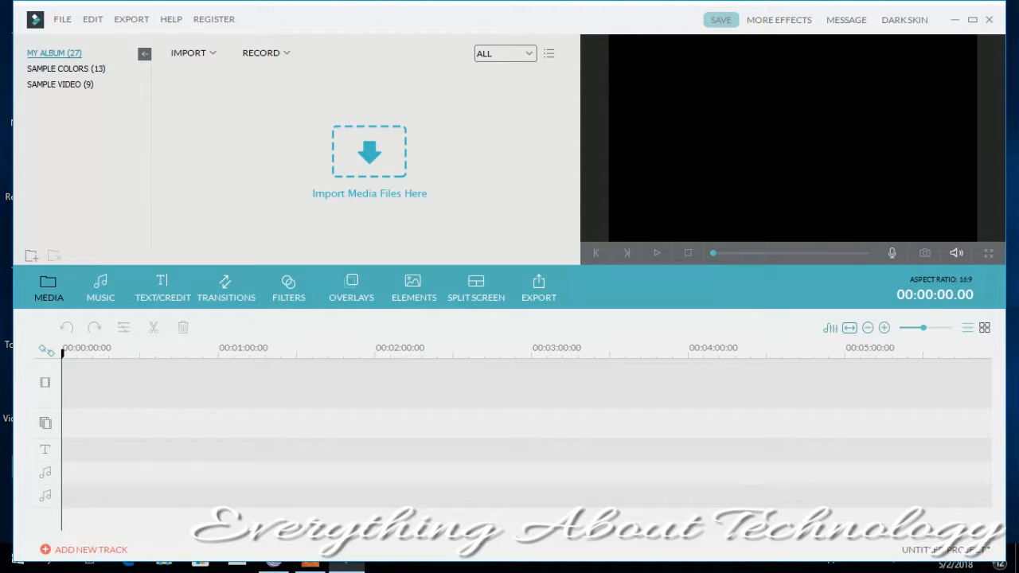
- Open the existing project VE Project 12 from the Wondershare Filmora Projects folder
{"action": "left_click", "coordinate": [67, 19]}
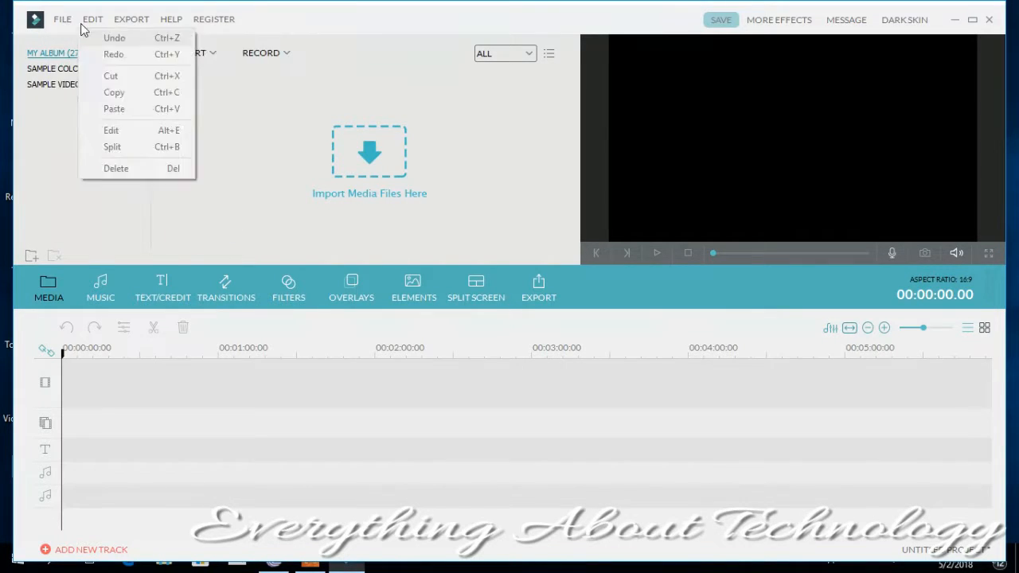
{"action": "mouse_move", "coordinate": [84, 41]}
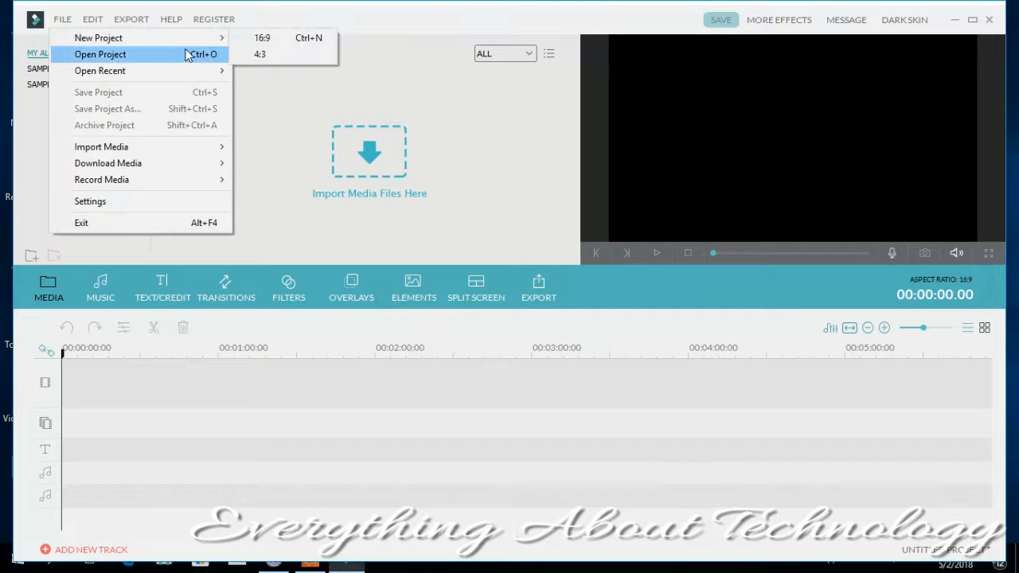
{"action": "mouse_move", "coordinate": [140, 44]}
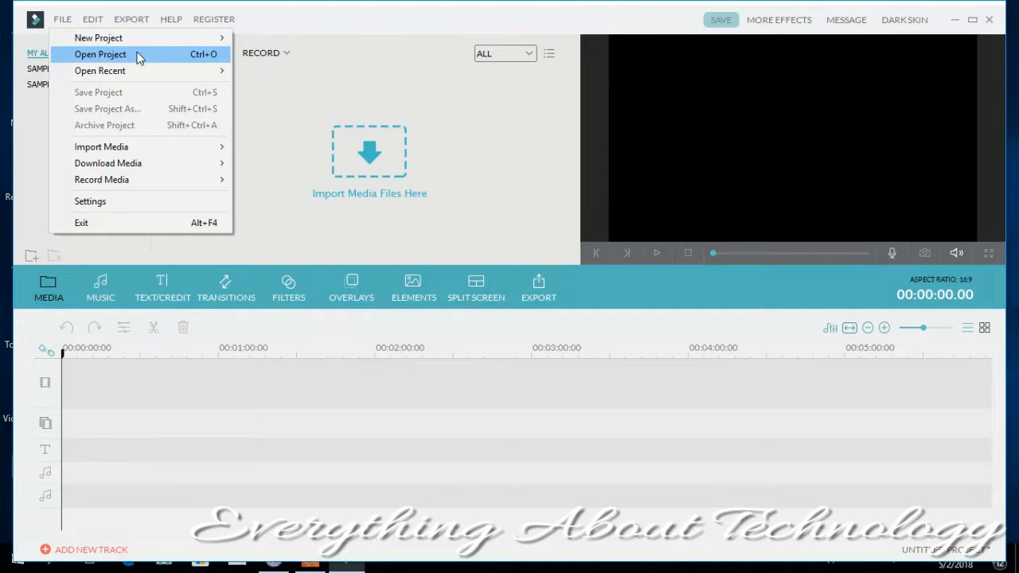
{"action": "left_click", "coordinate": [138, 59]}
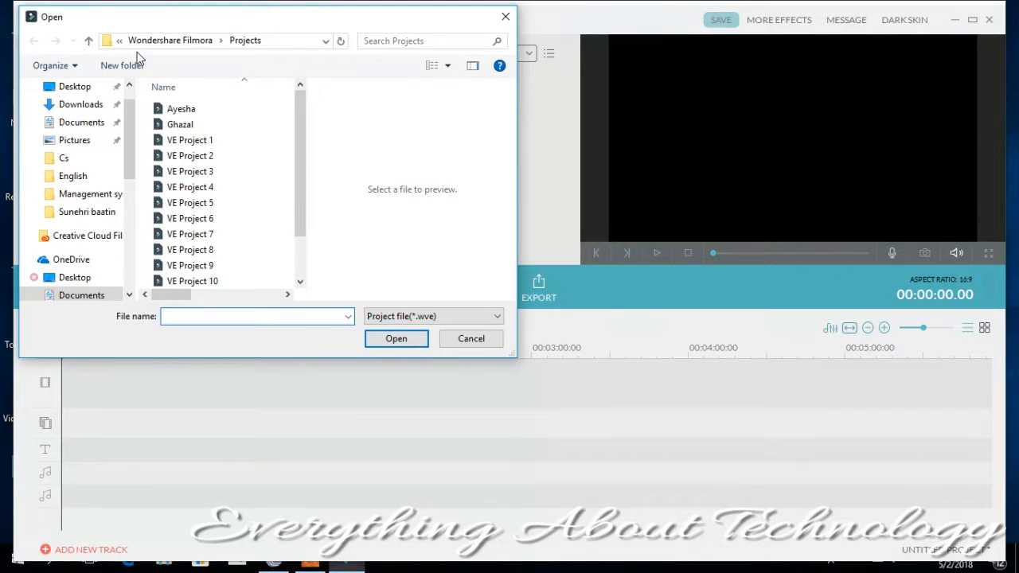
{"action": "left_click_drag", "start_coordinate": [298, 181], "coordinate": [299, 250]}
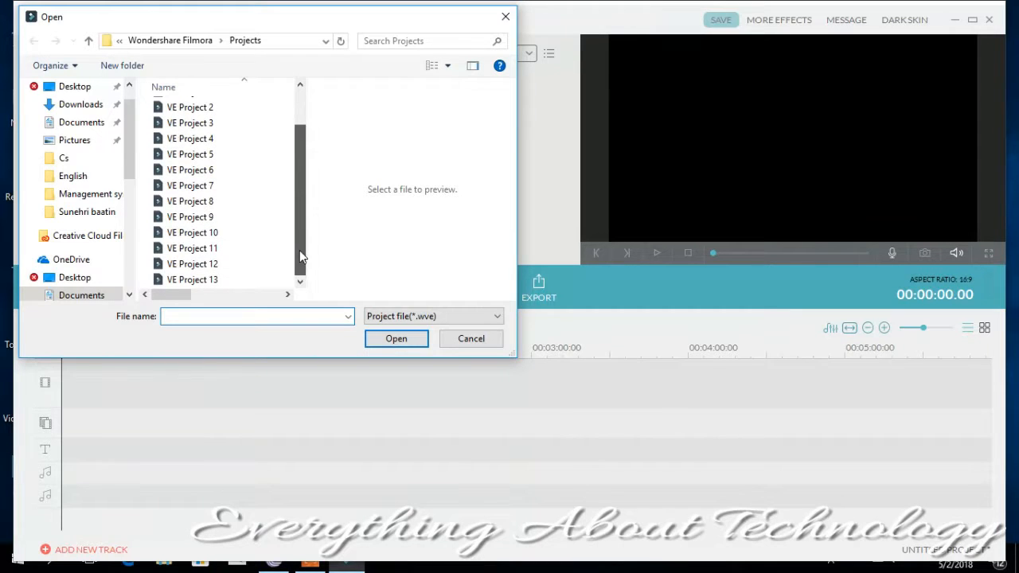
{"action": "double_click", "coordinate": [195, 264]}
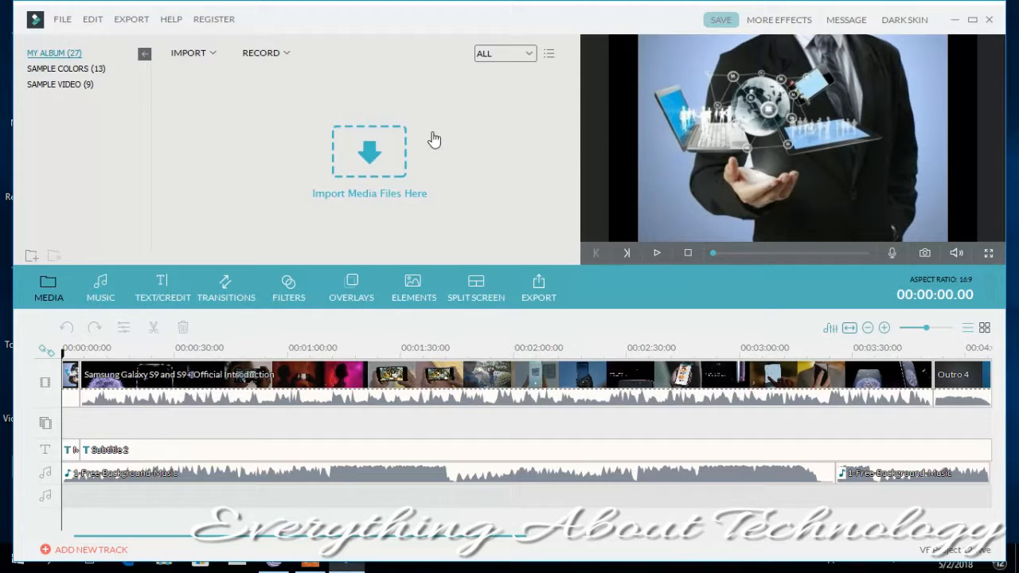
- Delete the Subtitle 2 clip from the text track, and undo that deletion
{"action": "left_click", "coordinate": [92, 26]}
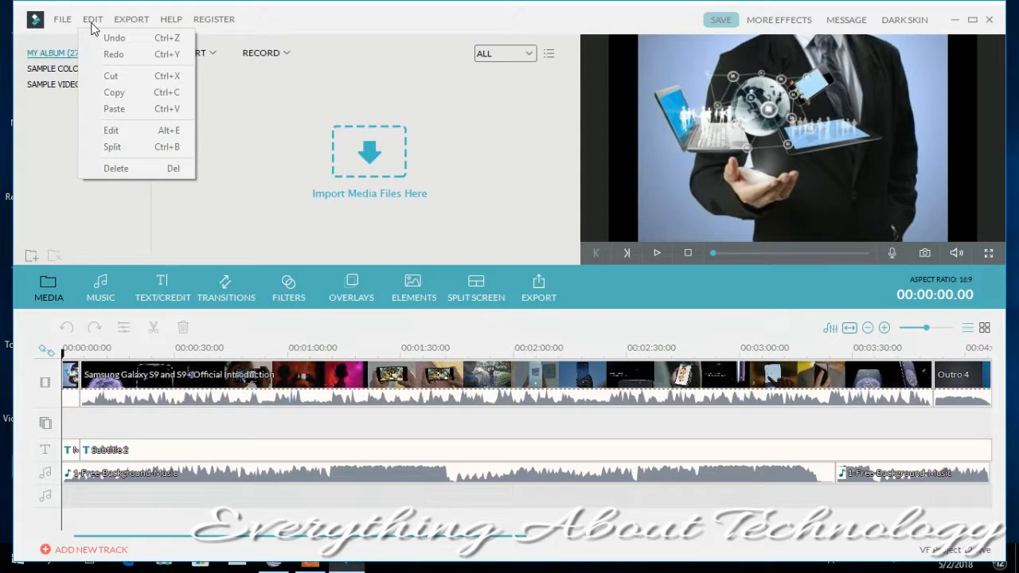
{"action": "left_click", "coordinate": [145, 419]}
{"action": "left_click", "coordinate": [139, 450]}
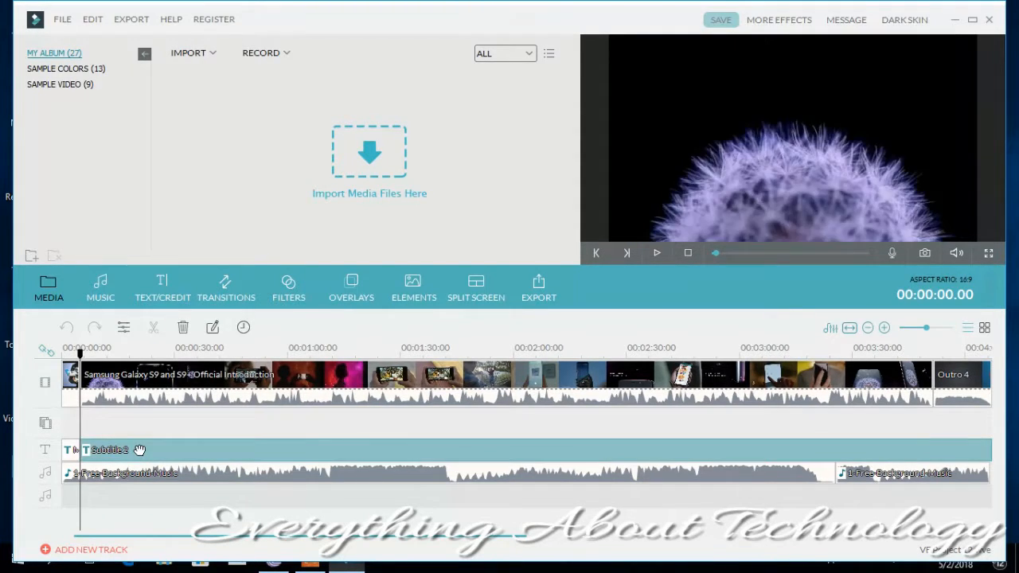
{"action": "left_click", "coordinate": [182, 329]}
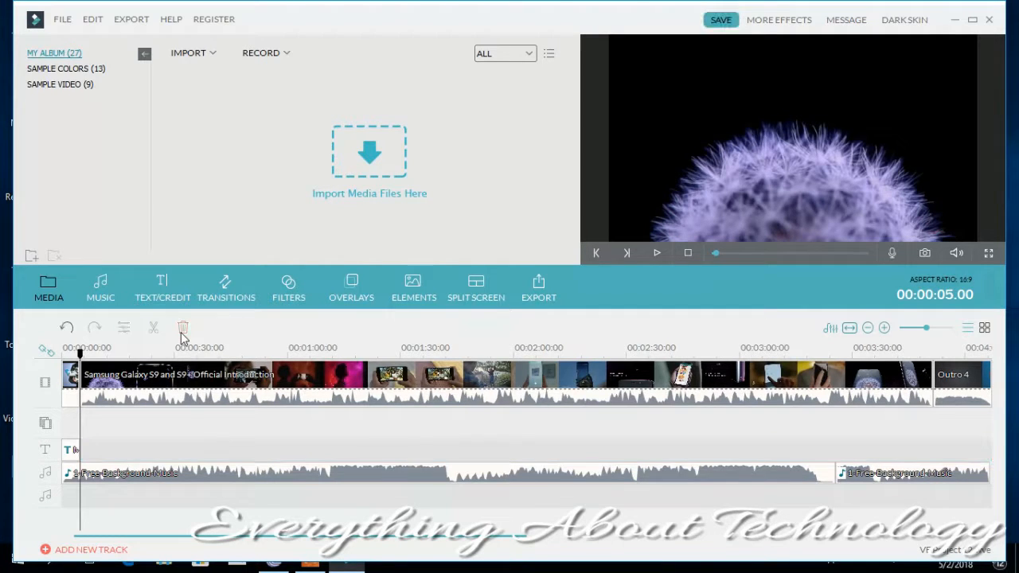
{"action": "left_click", "coordinate": [95, 18]}
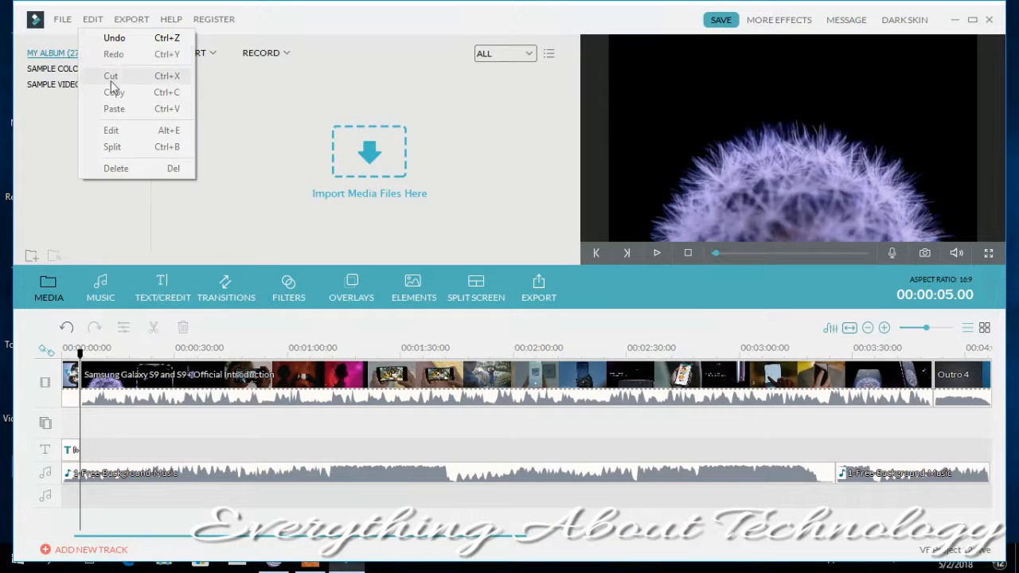
{"action": "left_click", "coordinate": [104, 37]}
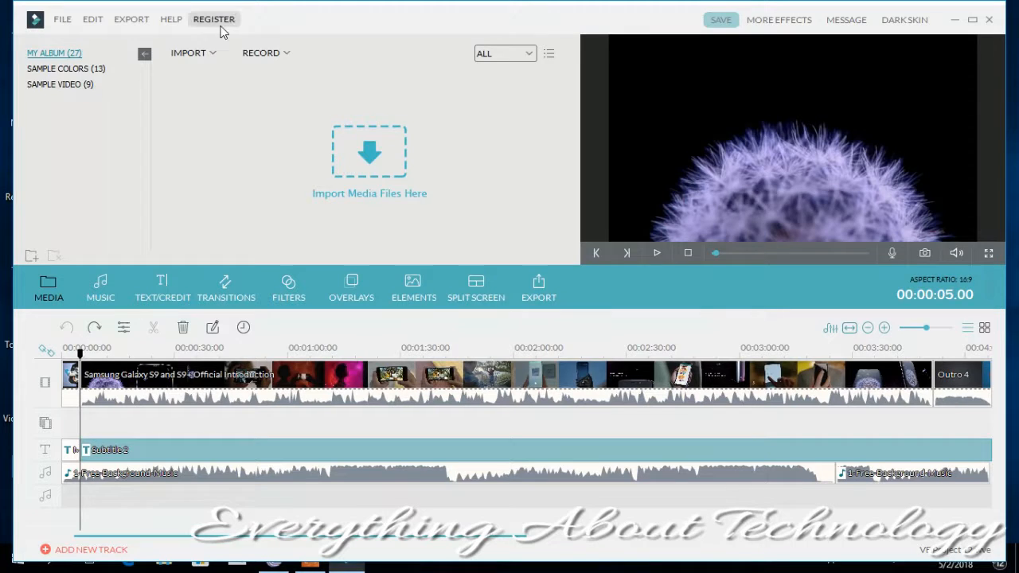
{"action": "left_click", "coordinate": [209, 52]}
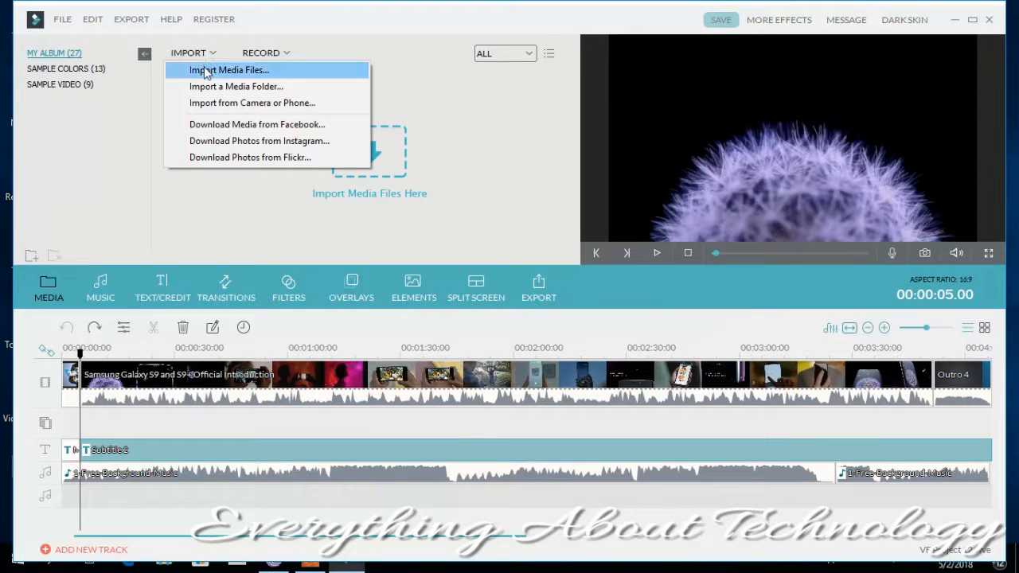
{"action": "left_click", "coordinate": [206, 70]}
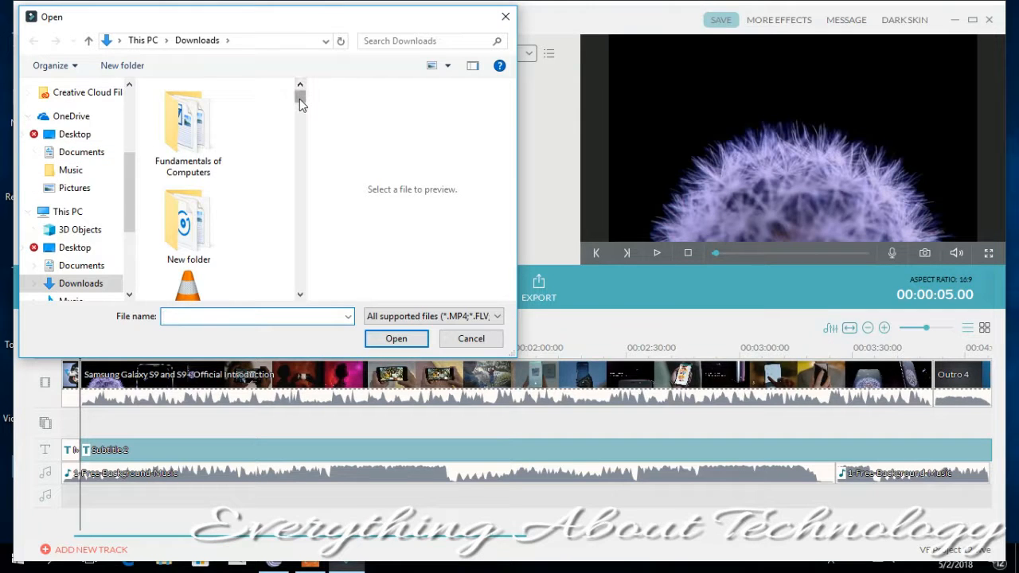
{"action": "left_click_drag", "start_coordinate": [299, 99], "coordinate": [296, 197]}
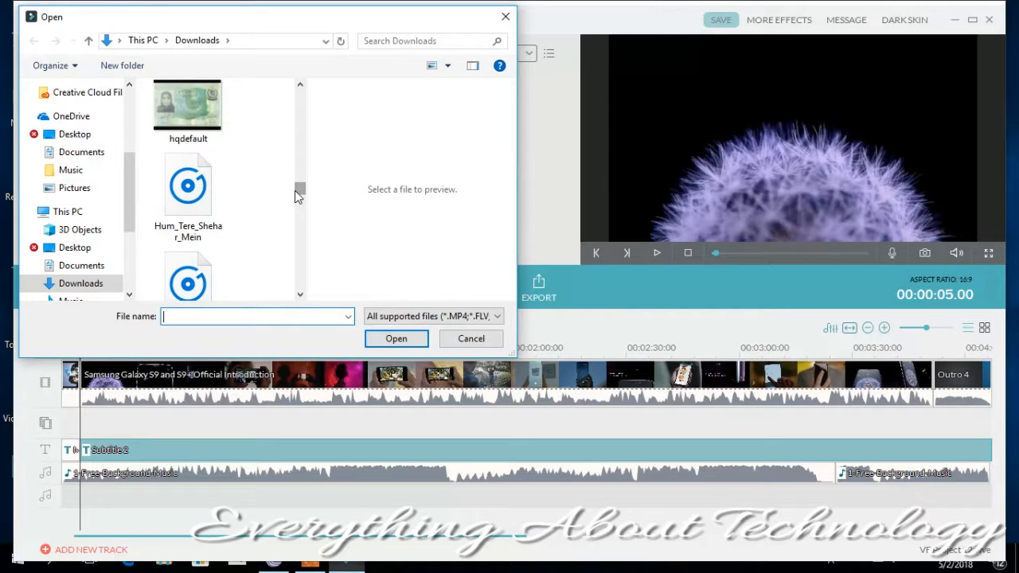
{"action": "left_click_drag", "start_coordinate": [295, 191], "coordinate": [293, 248]}
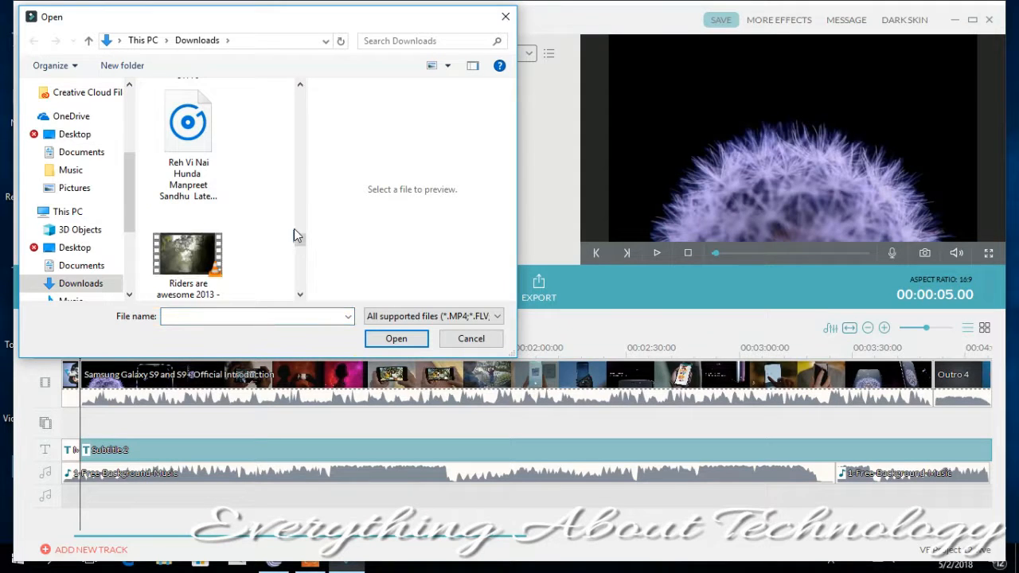
{"action": "left_click", "coordinate": [462, 339]}
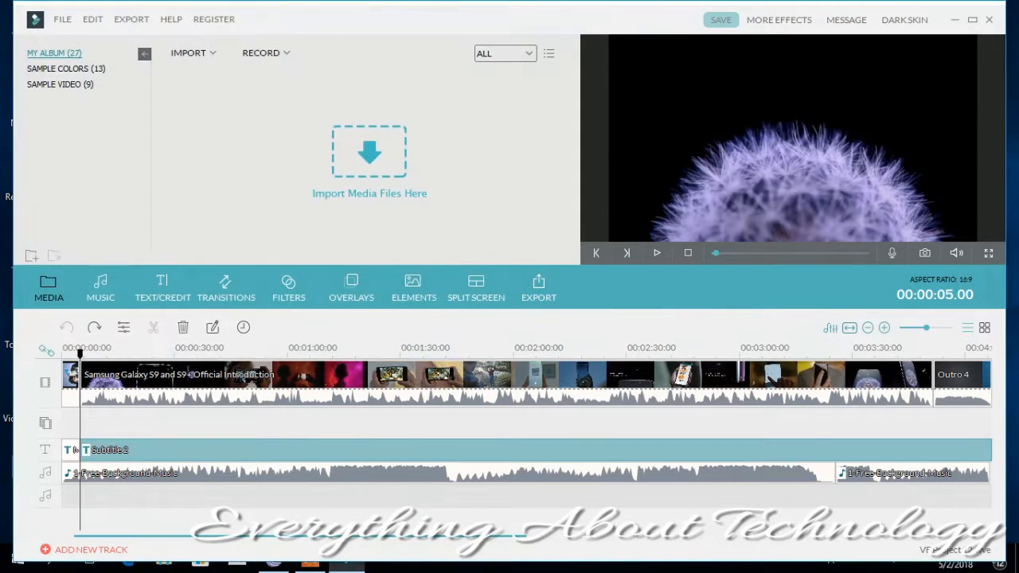
- Create a new blank project with the 16:9 aspect ratio
{"action": "left_click", "coordinate": [61, 21]}
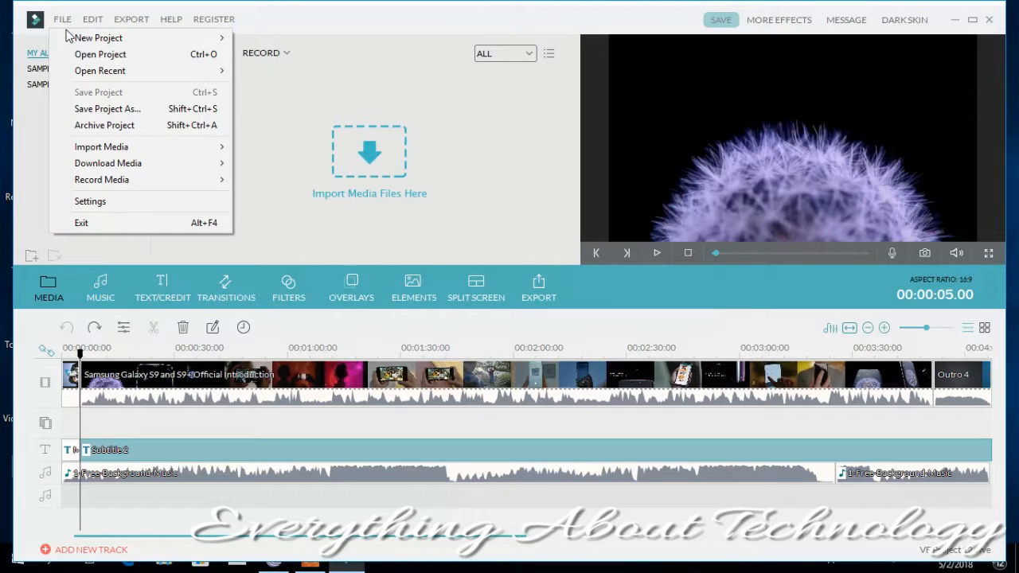
{"action": "mouse_move", "coordinate": [197, 39]}
{"action": "left_click", "coordinate": [236, 39]}
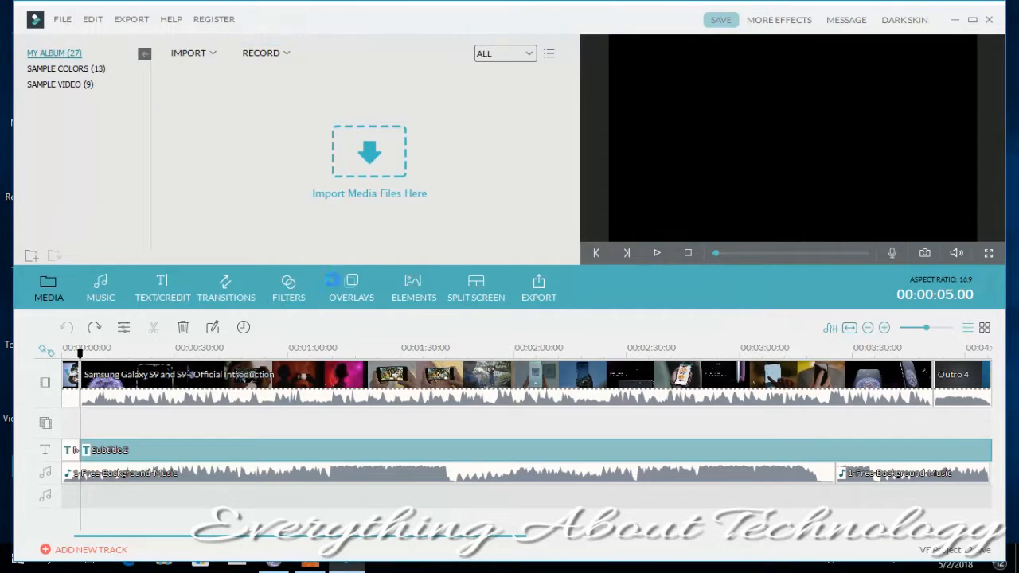
- Import all the images from the Sad pic folder in Pictures into My Album
{"action": "left_click", "coordinate": [200, 56]}
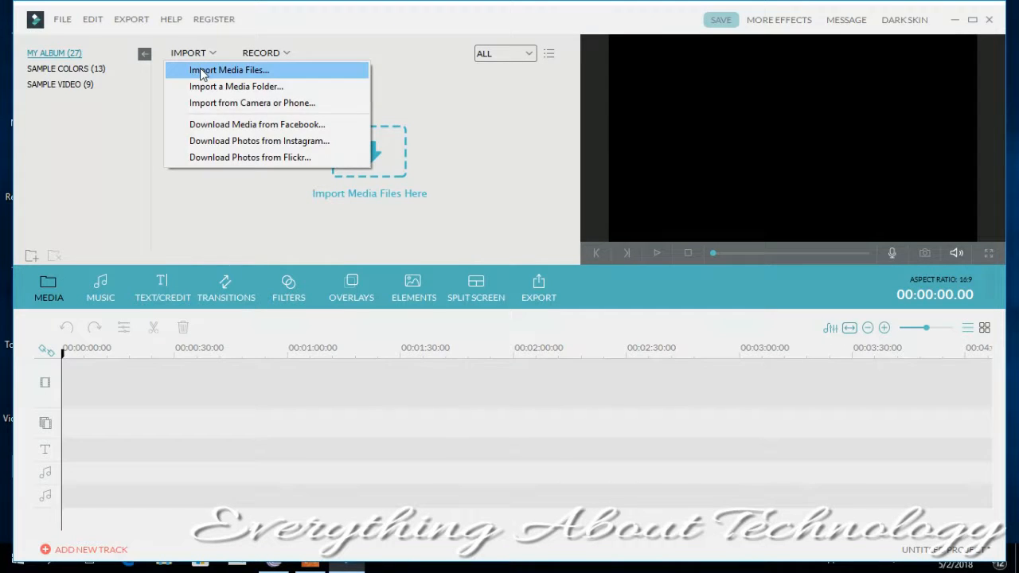
{"action": "left_click", "coordinate": [200, 70]}
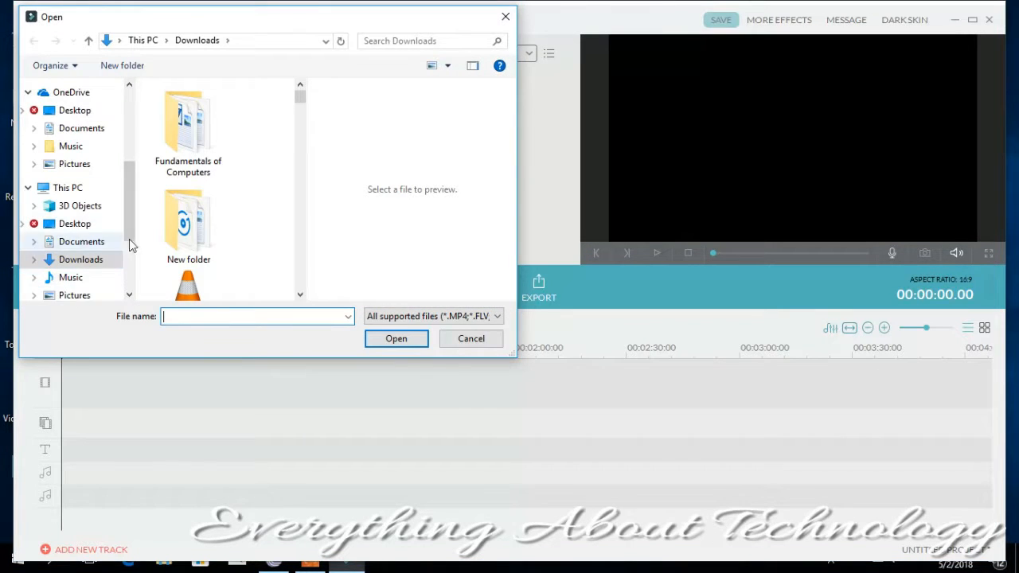
{"action": "left_click", "coordinate": [97, 294]}
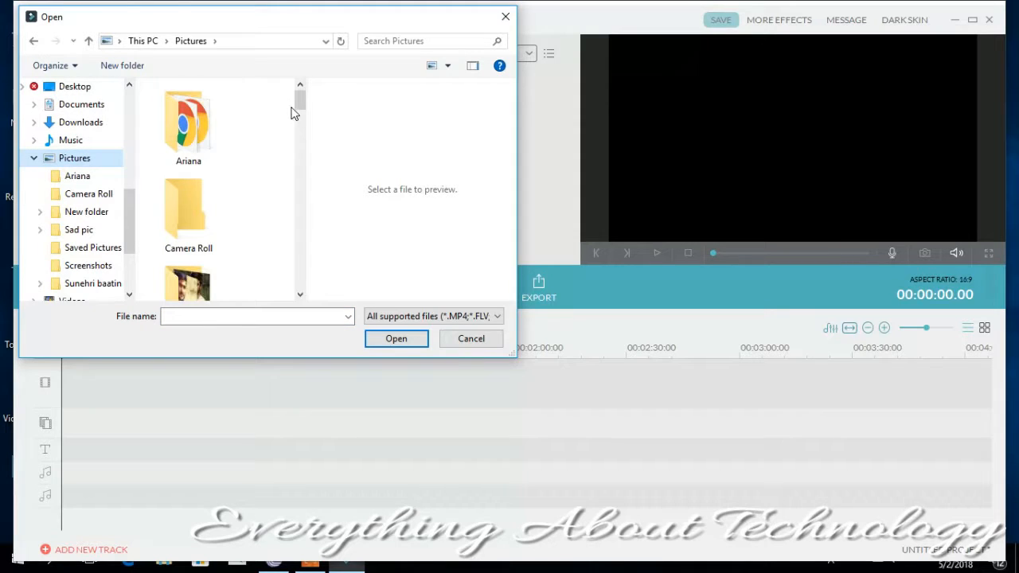
{"action": "mouse_move", "coordinate": [293, 106]}
{"action": "left_mouse_down"}
{"action": "mouse_move", "coordinate": [295, 164]}
{"action": "mouse_move", "coordinate": [295, 108]}
{"action": "left_mouse_up"}
{"action": "double_click", "coordinate": [180, 288]}
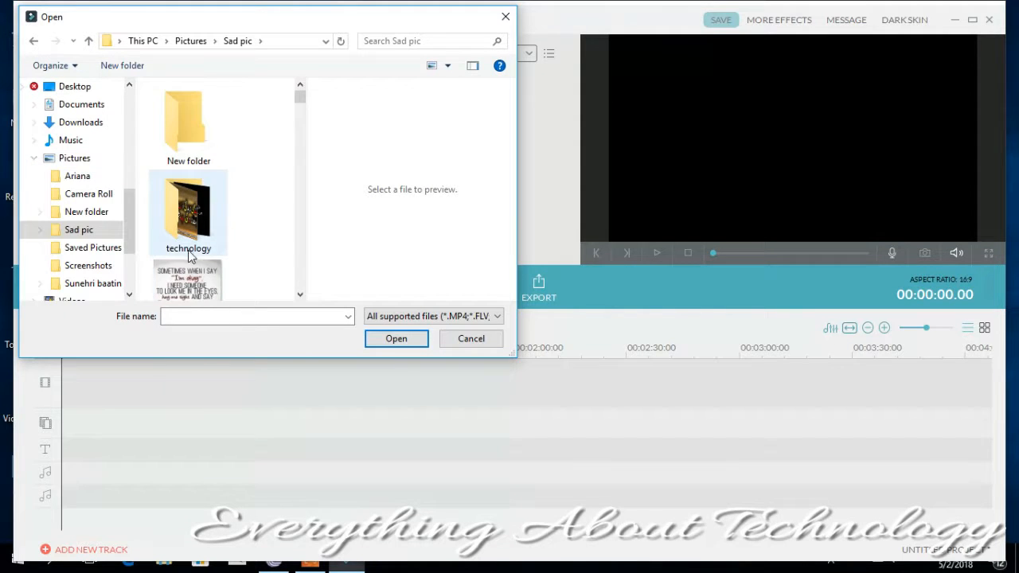
{"action": "left_click_drag", "start_coordinate": [302, 100], "coordinate": [298, 106]}
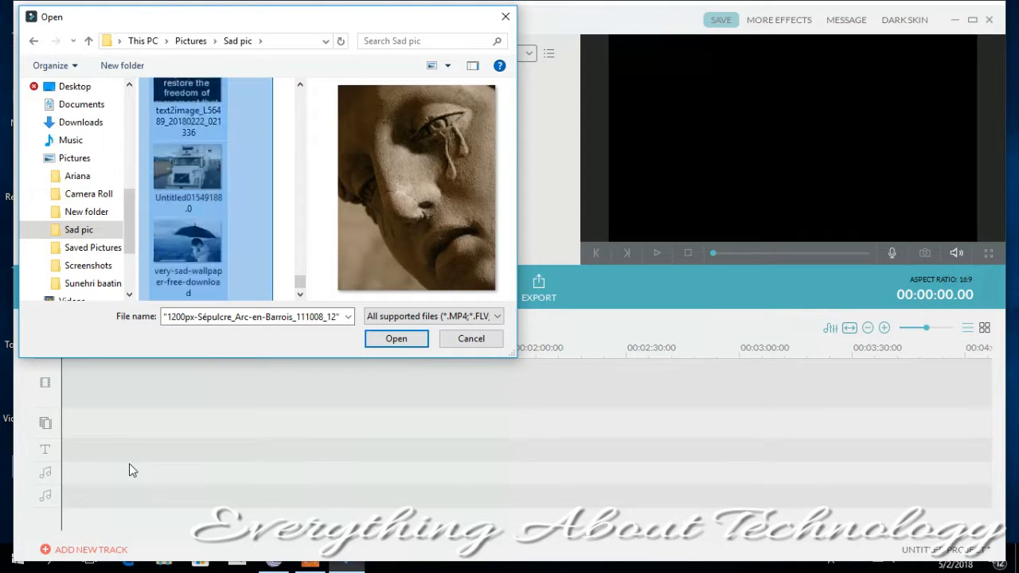
{"action": "left_click", "coordinate": [399, 340]}
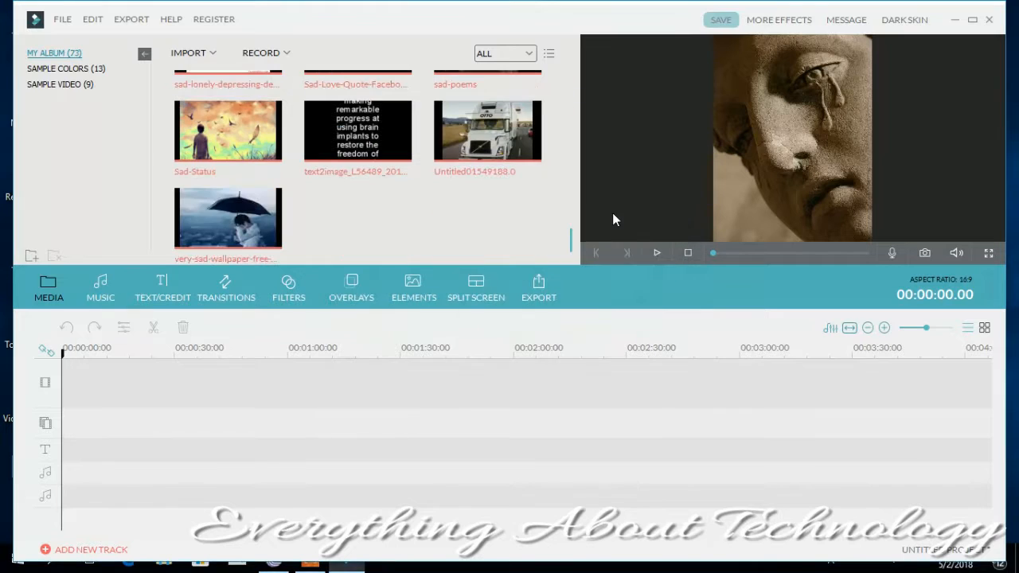
- Import the "Mann Bharrya" full song with lyrics from Downloads and place it at the start of the first audio track
{"action": "left_click", "coordinate": [197, 54]}
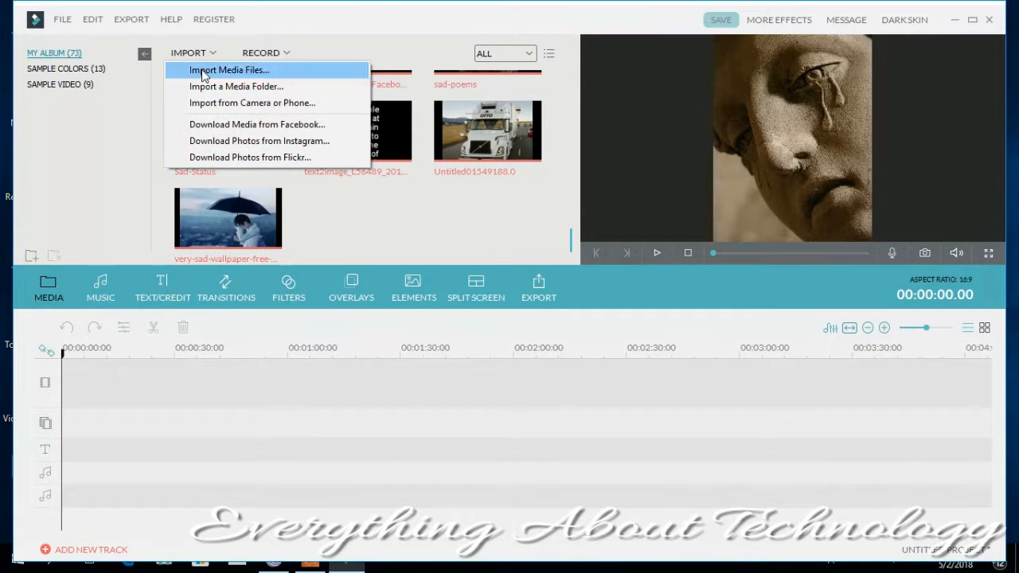
{"action": "left_click", "coordinate": [203, 72]}
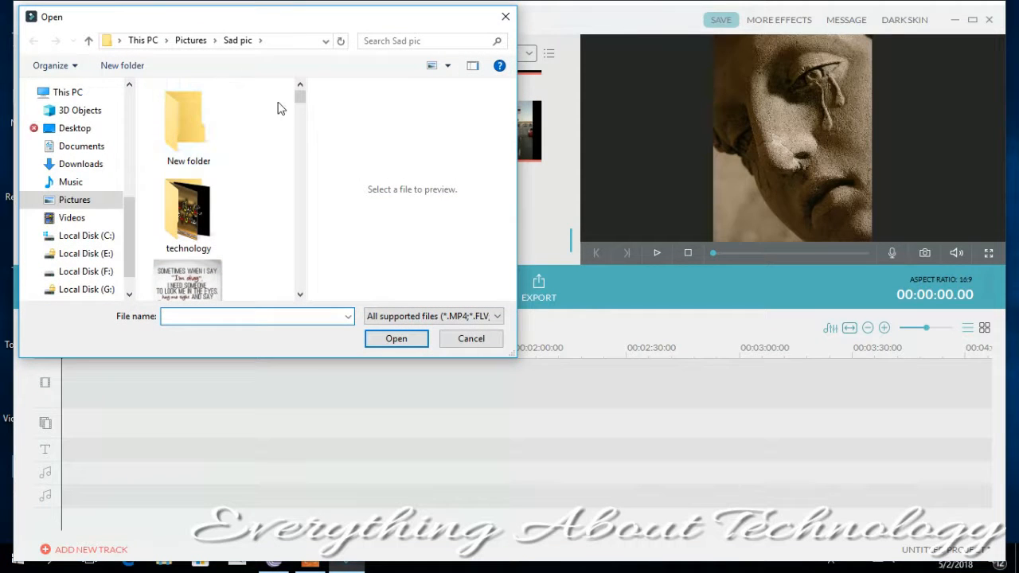
{"action": "left_click_drag", "start_coordinate": [301, 98], "coordinate": [291, 204]}
{"action": "left_click", "coordinate": [65, 169]}
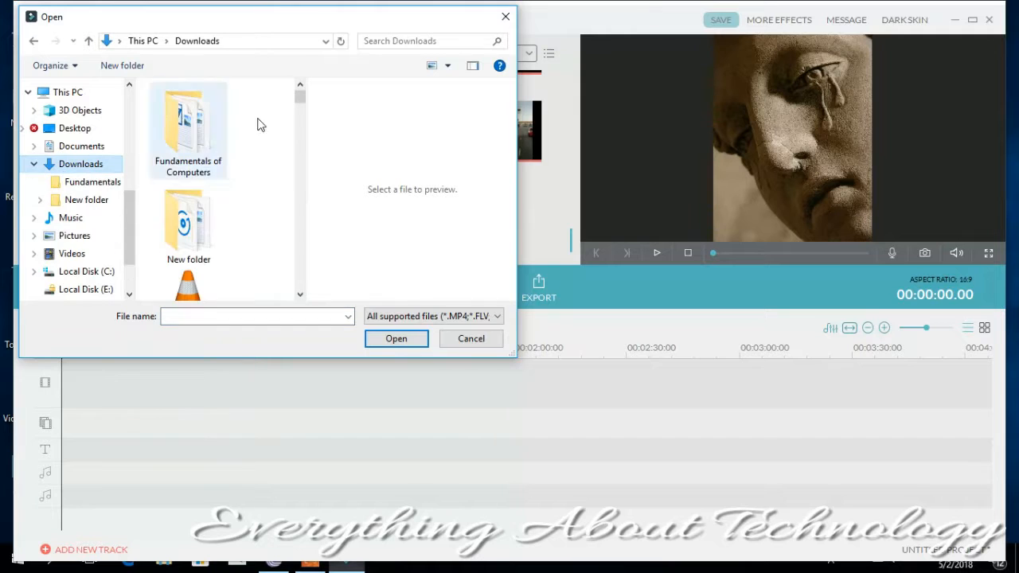
{"action": "left_click_drag", "start_coordinate": [303, 97], "coordinate": [293, 218]}
{"action": "double_click", "coordinate": [177, 188]}
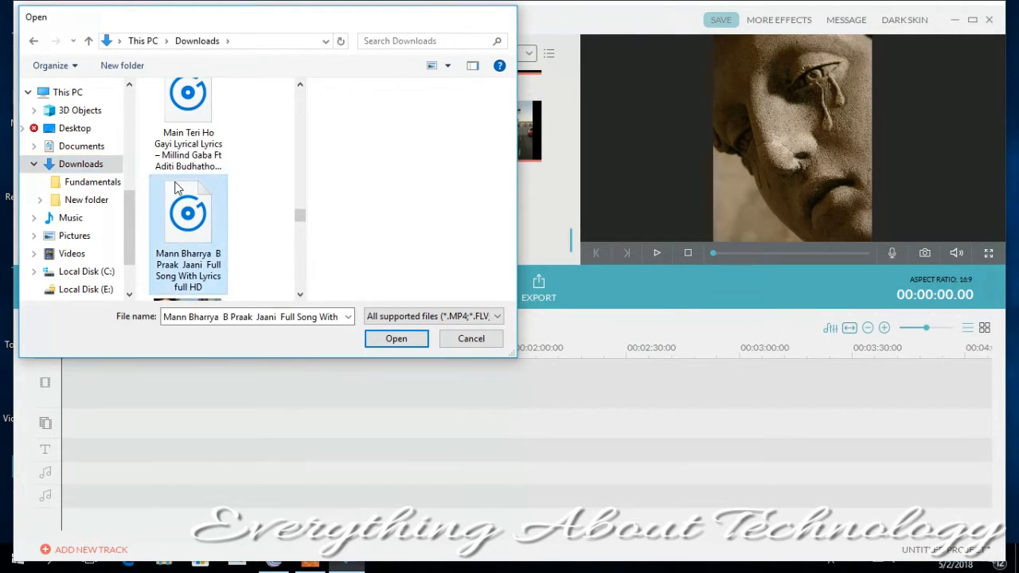
{"action": "mouse_move", "coordinate": [357, 221]}
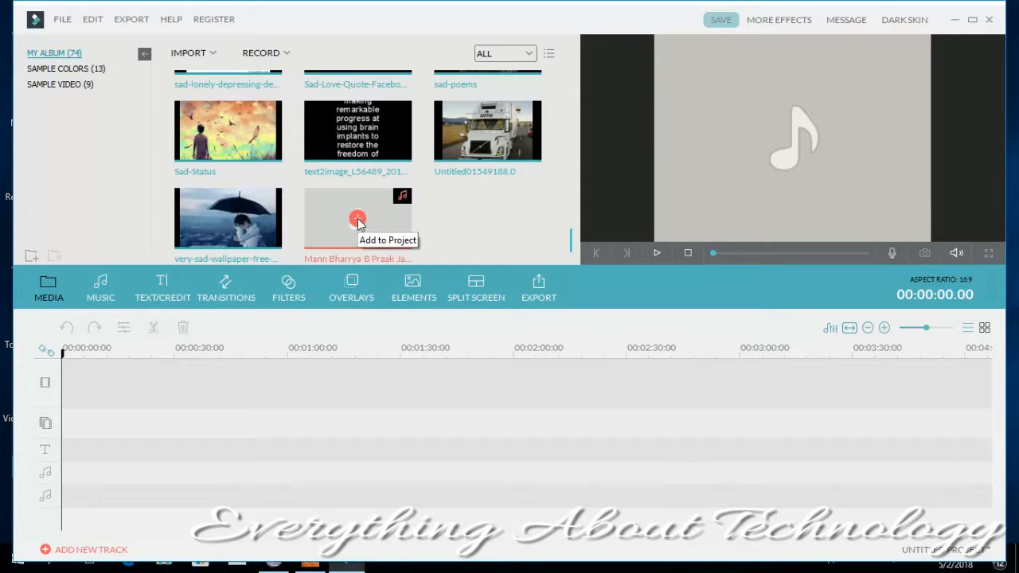
{"action": "left_click_drag", "start_coordinate": [380, 220], "coordinate": [65, 480]}
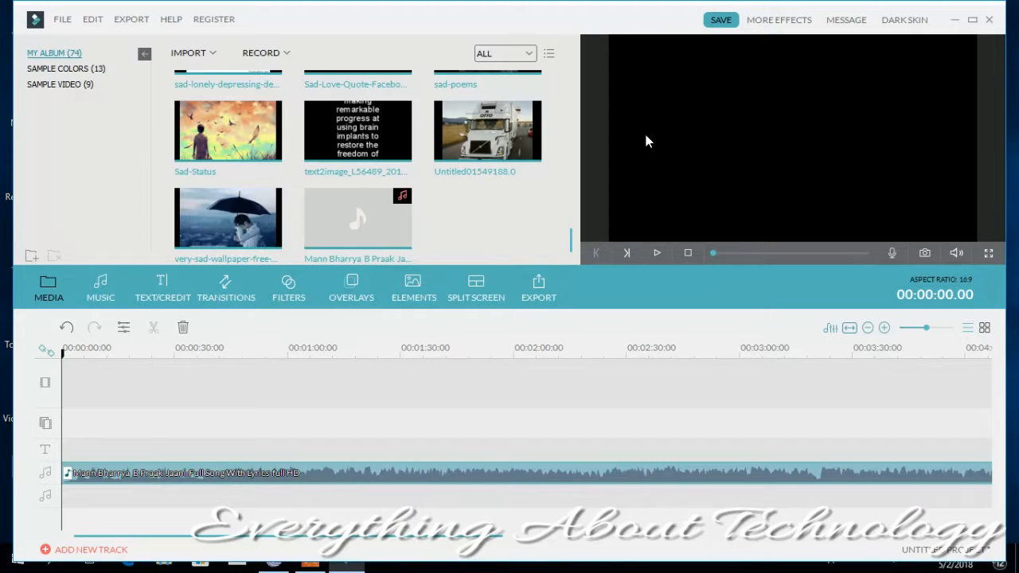
- Add the text2image, Sad-Status and very-sad-wallpaper images from My Album to the start of the video track
{"action": "left_click", "coordinate": [475, 132]}
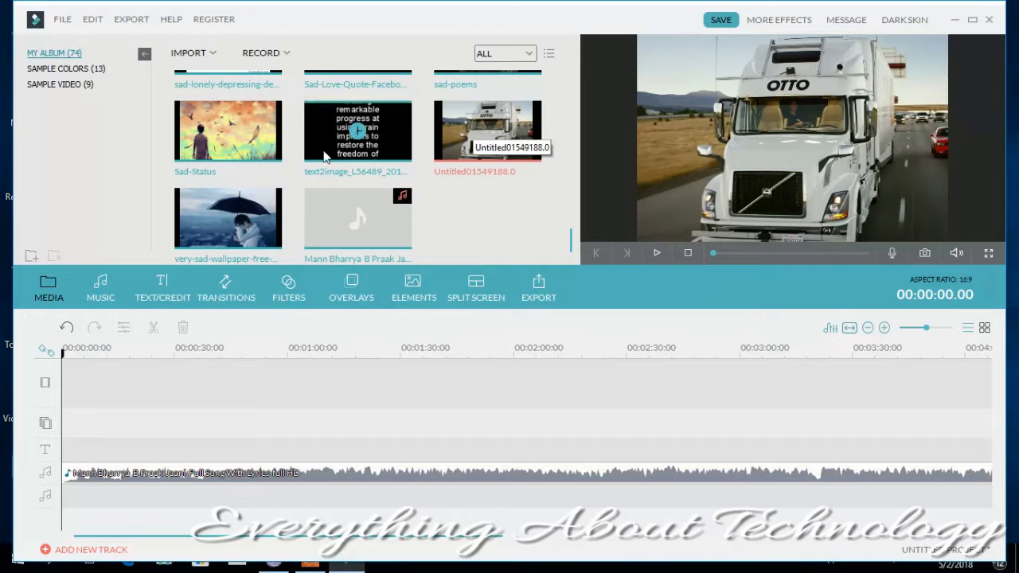
{"action": "left_click", "coordinate": [311, 157]}
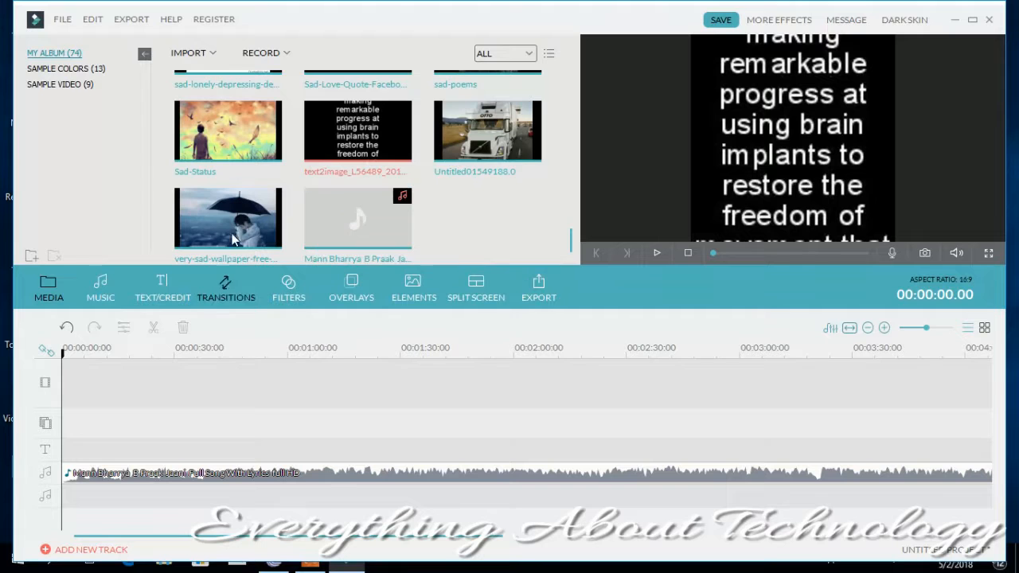
{"action": "left_click", "coordinate": [225, 136]}
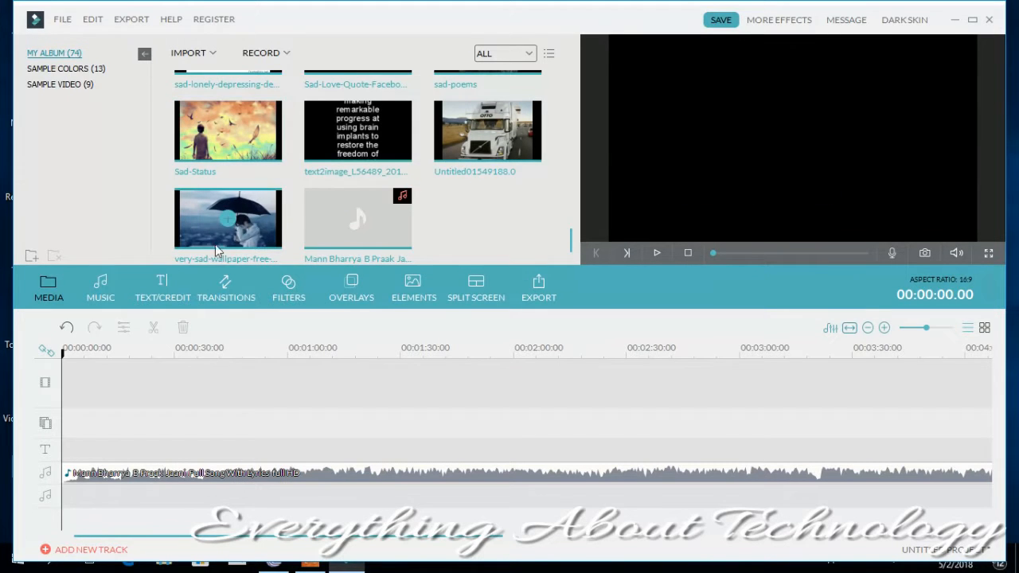
{"action": "left_click", "coordinate": [227, 221]}
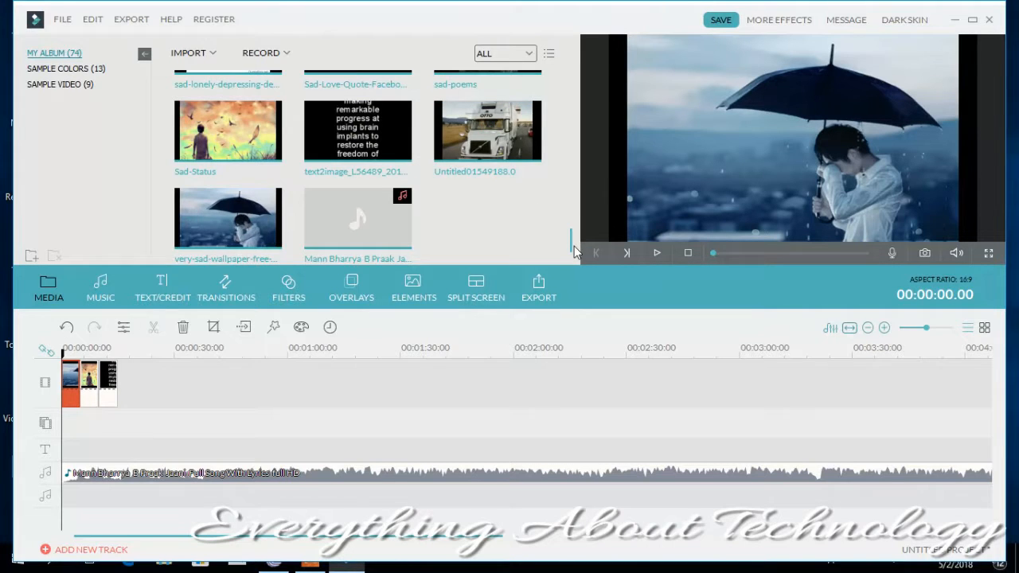
- Add the sad-lonely-depressing, Sad-Love-Quote, sad-poems and "I will always care for you" images to the start of the video track
{"action": "scroll", "coordinate": [575, 250], "scroll_direction": "up", "scroll_amount": 3}
{"action": "left_click", "coordinate": [229, 239]}
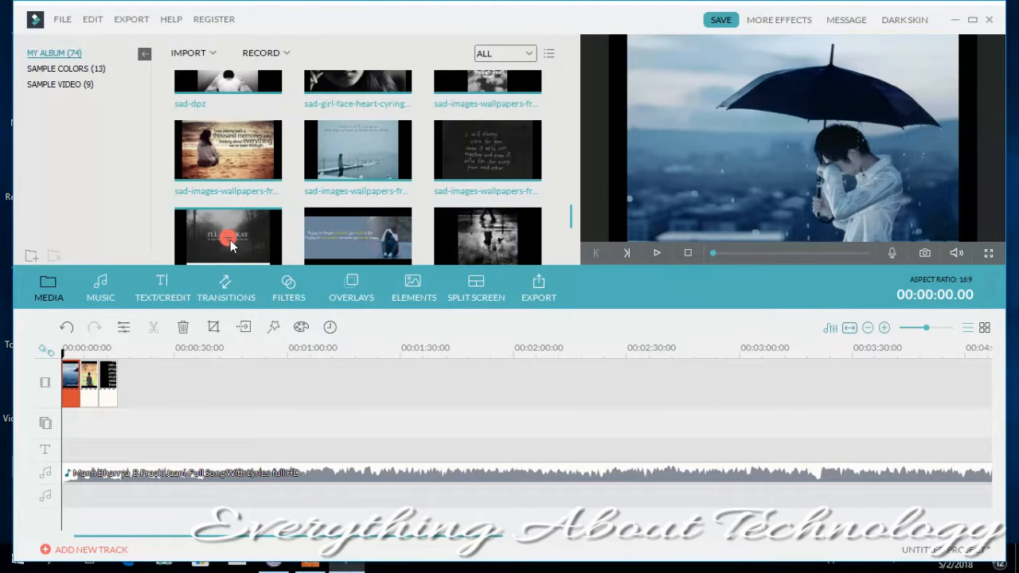
{"action": "left_click", "coordinate": [358, 236]}
{"action": "left_click", "coordinate": [358, 218]}
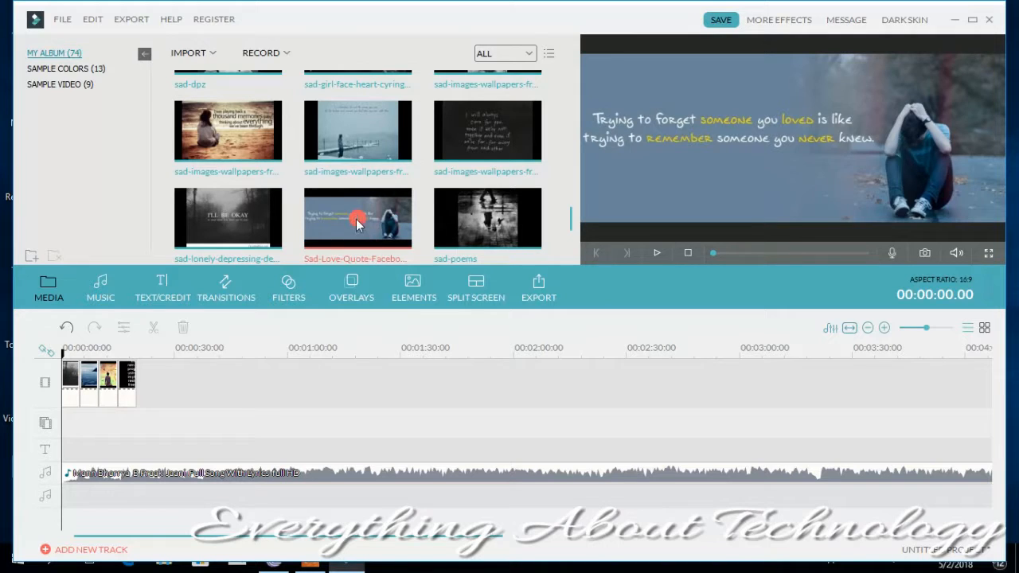
{"action": "left_click", "coordinate": [485, 217]}
{"action": "left_click", "coordinate": [487, 134]}
{"action": "left_click", "coordinate": [486, 133]}
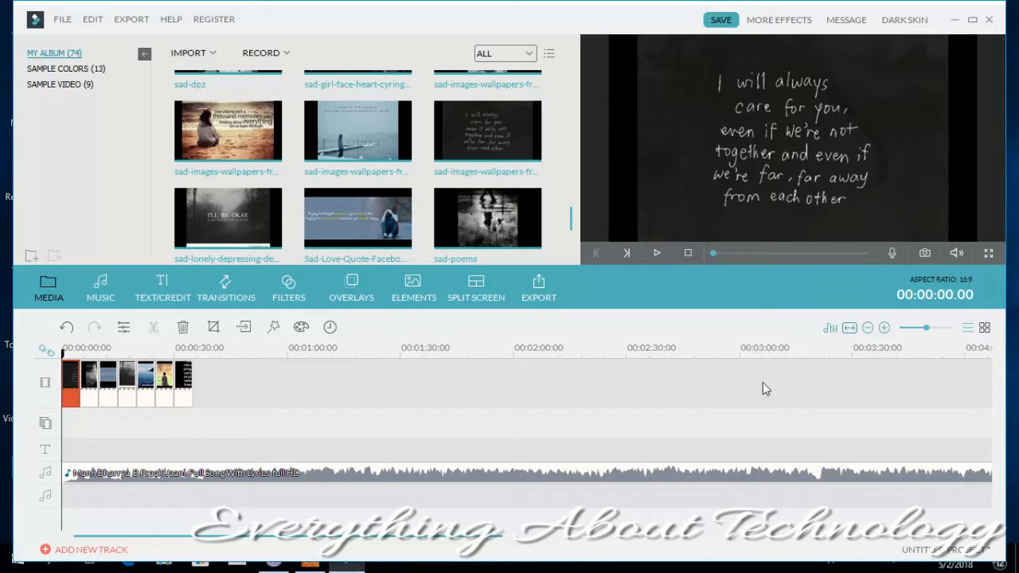
- Extend the text2image clip to end at about 00:01:31, and the Sad-Status clip to end at about 00:01:11
{"action": "left_click", "coordinate": [186, 384]}
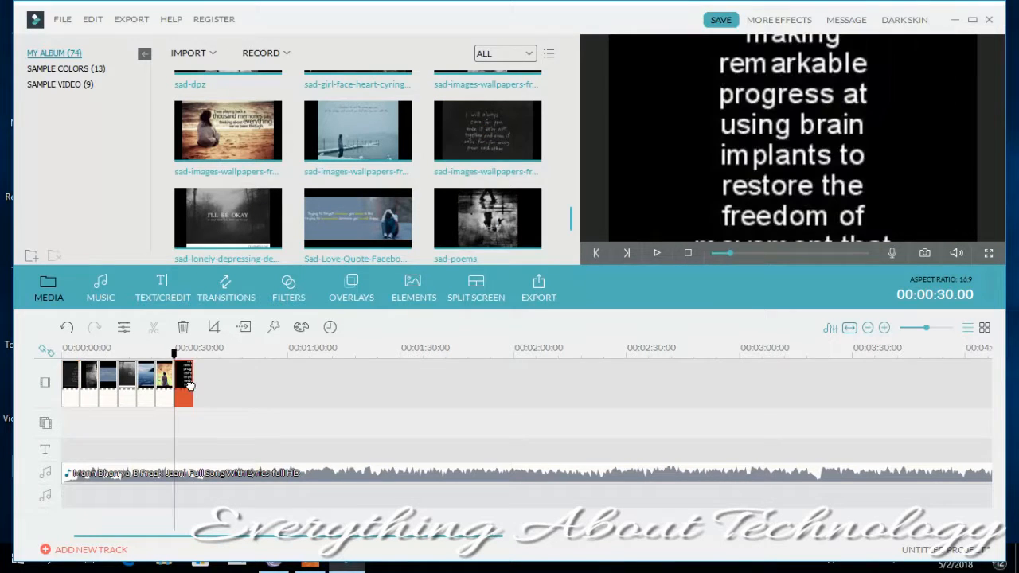
{"action": "left_click_drag", "start_coordinate": [192, 386], "coordinate": [405, 398]}
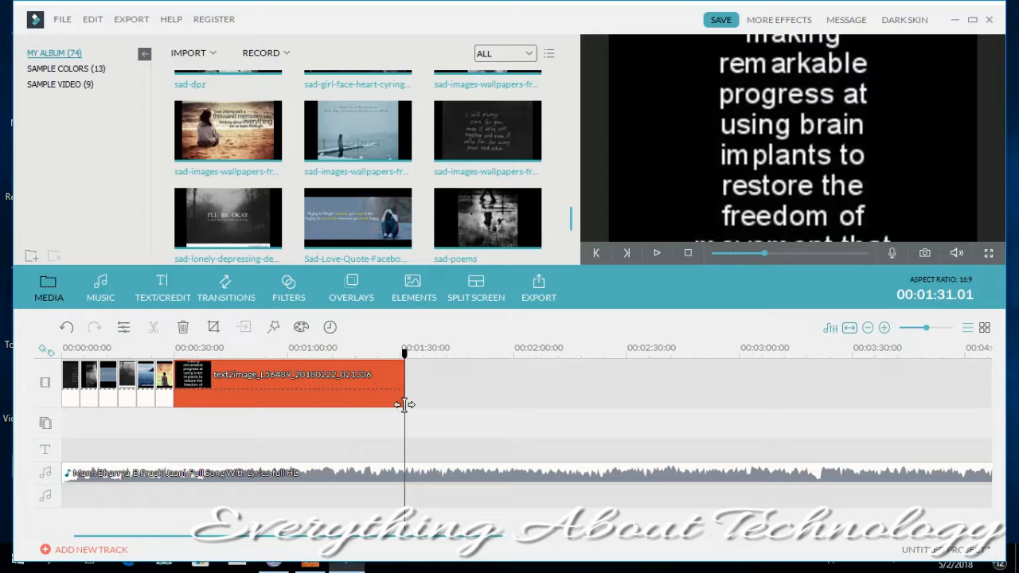
{"action": "left_click", "coordinate": [163, 384]}
{"action": "left_click_drag", "start_coordinate": [172, 379], "coordinate": [335, 394]}
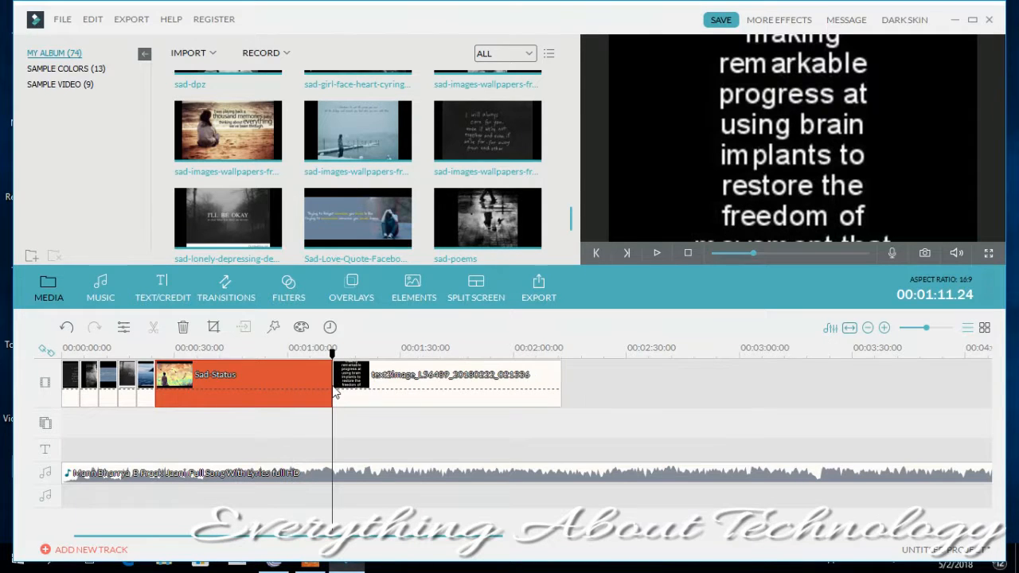
- Extend the very-sad-wallpaper clip to end at about 00:00:45, and the sad-lonely-depressing clip to end at about 00:00:47
{"action": "left_click", "coordinate": [146, 382]}
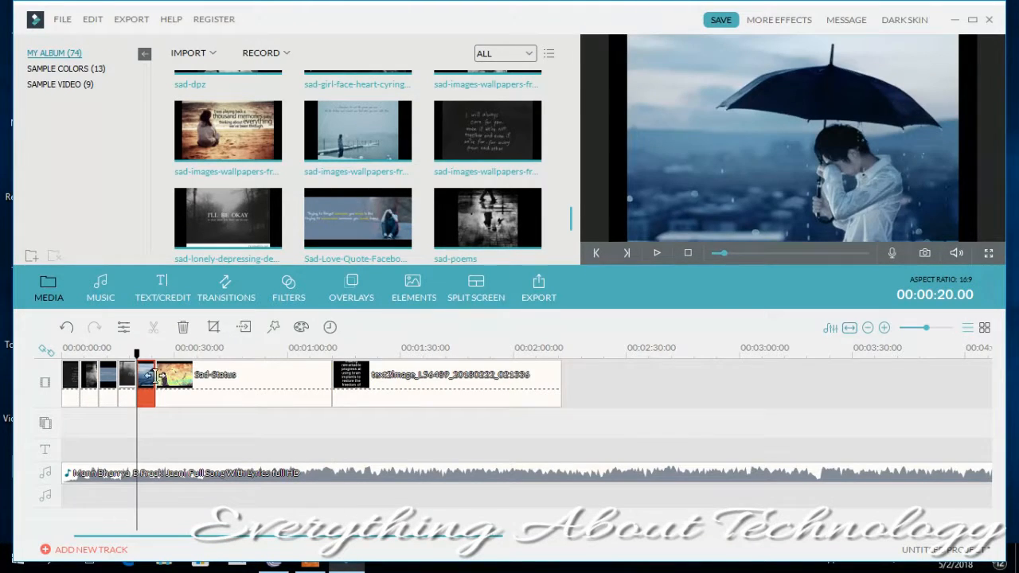
{"action": "left_click_drag", "start_coordinate": [155, 379], "coordinate": [230, 379]}
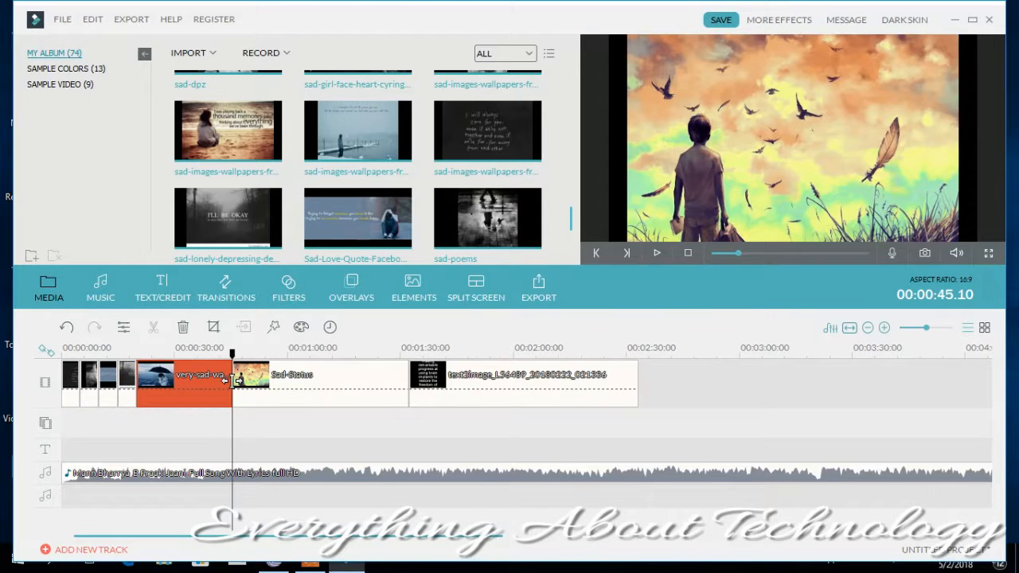
{"action": "left_click", "coordinate": [127, 380]}
{"action": "left_click_drag", "start_coordinate": [136, 380], "coordinate": [241, 381]}
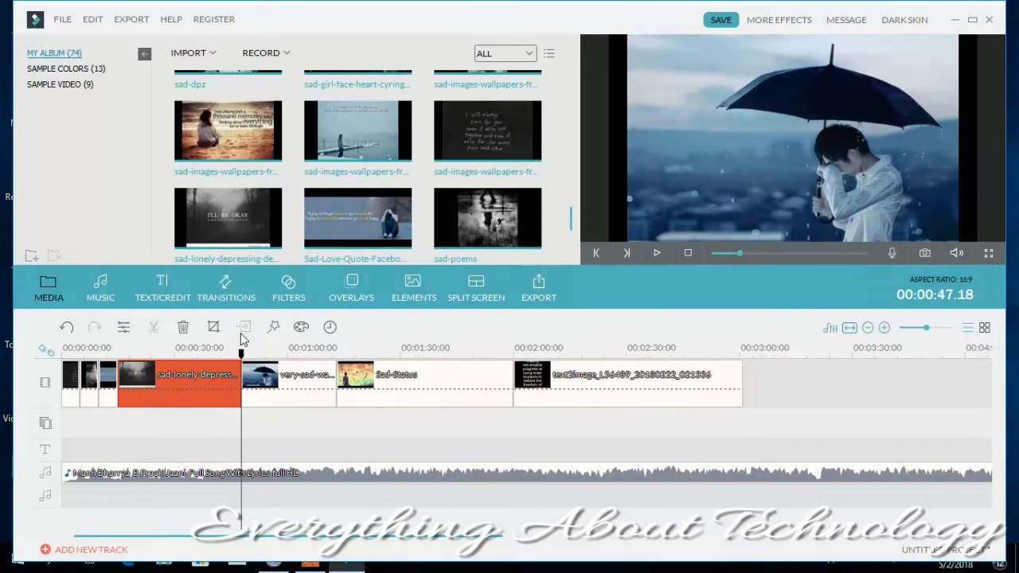
{"action": "left_click", "coordinate": [106, 389]}
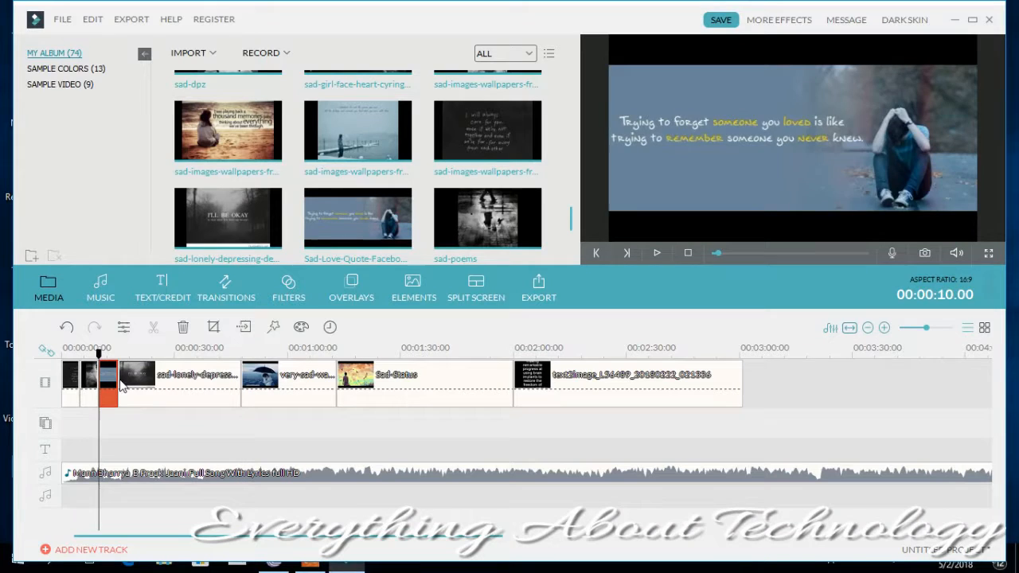
{"action": "left_click", "coordinate": [121, 383]}
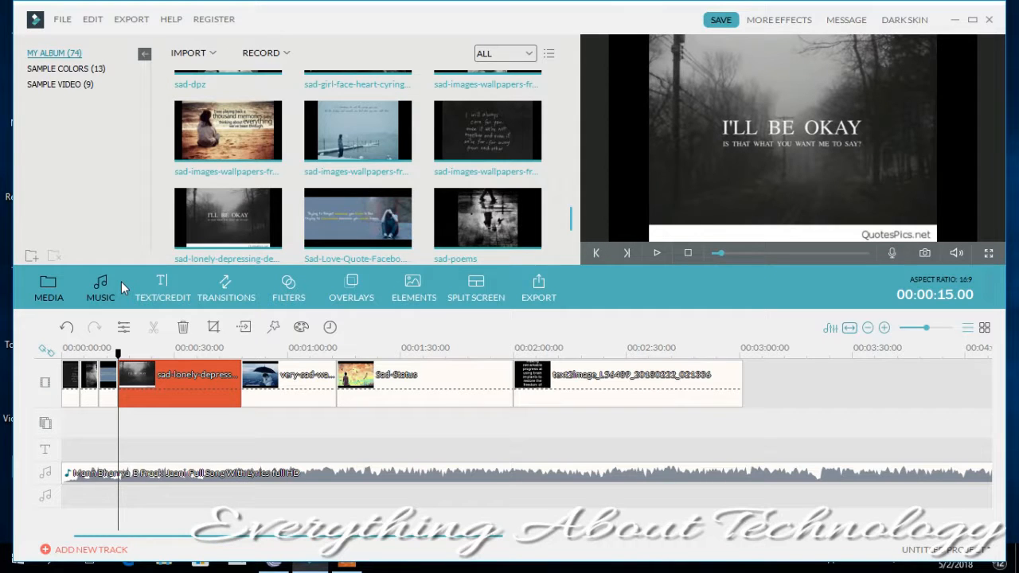
- Preview the Wreath Title text effect and place it at the start of the text track
{"action": "left_click", "coordinate": [144, 290]}
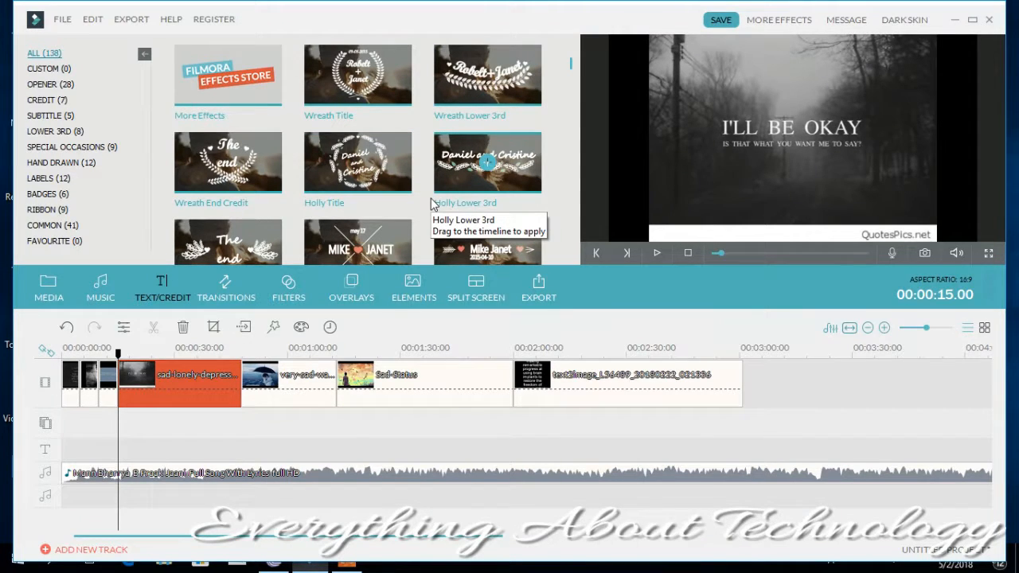
{"action": "left_click", "coordinate": [392, 73]}
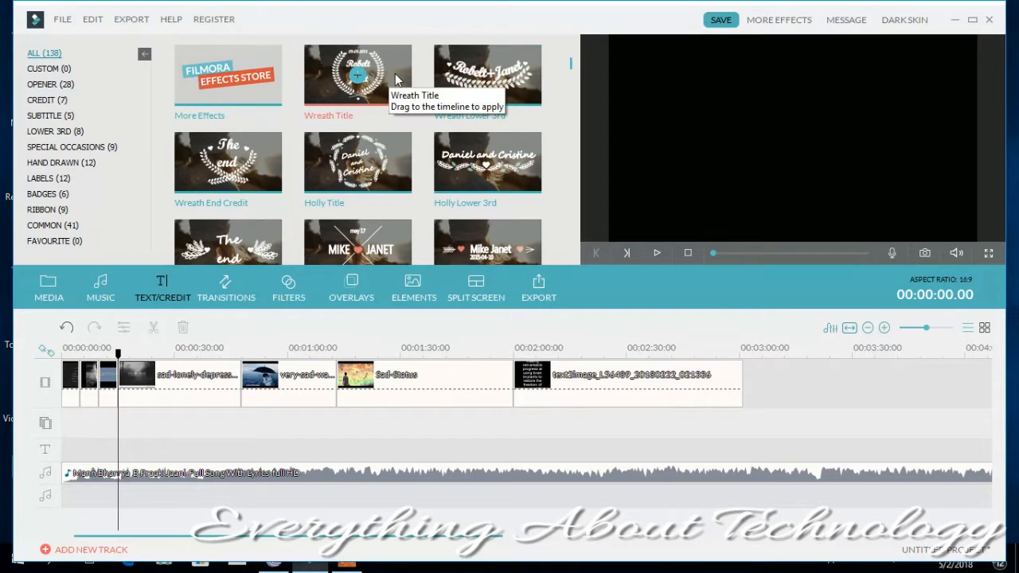
{"action": "left_click", "coordinate": [657, 253]}
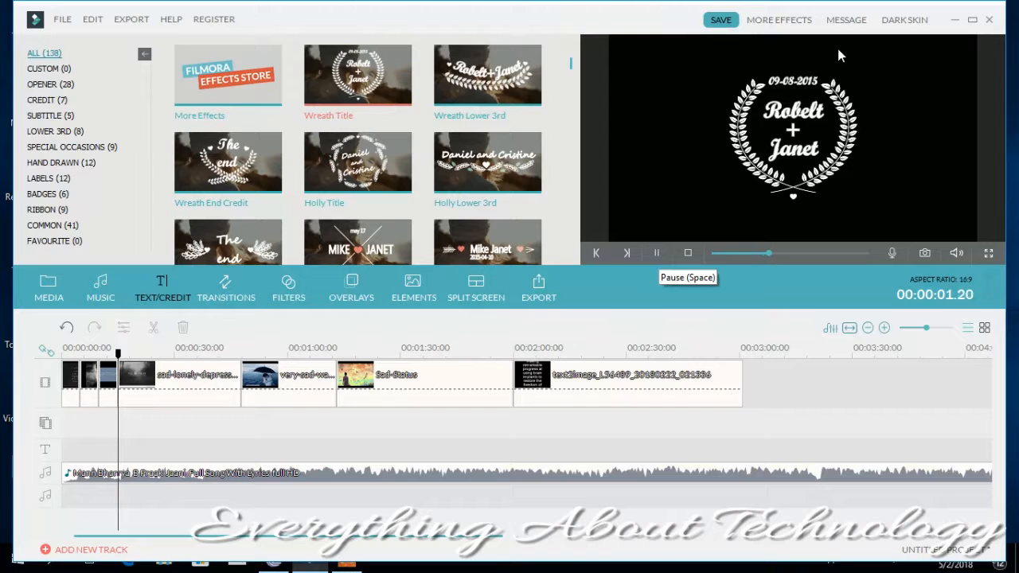
{"action": "left_click", "coordinate": [358, 78]}
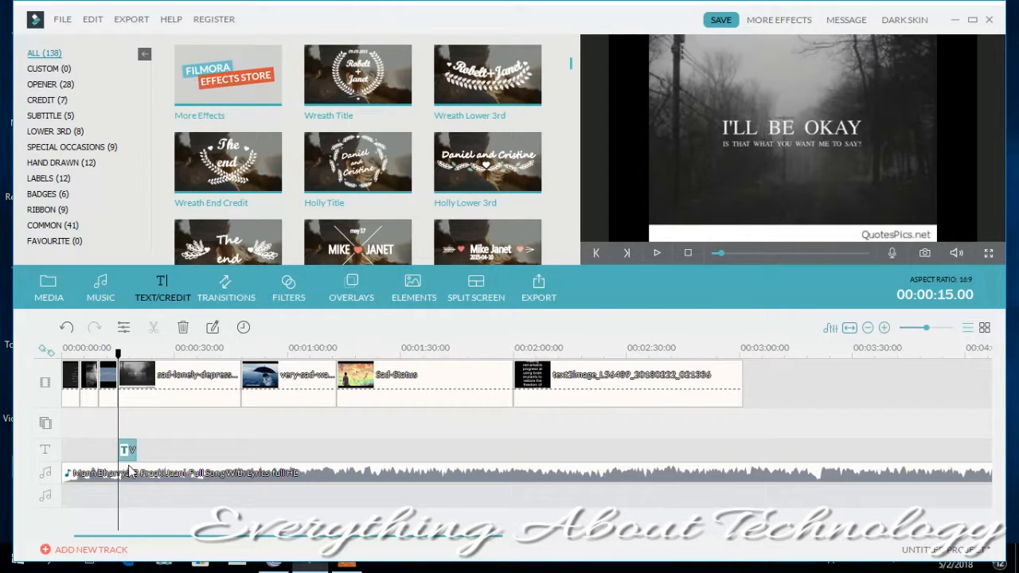
{"action": "left_click_drag", "start_coordinate": [127, 450], "coordinate": [70, 451]}
- Open the Wreath Title clip for advanced text editing and replace the upper sample name with "Everything"
{"action": "double_click", "coordinate": [70, 451]}
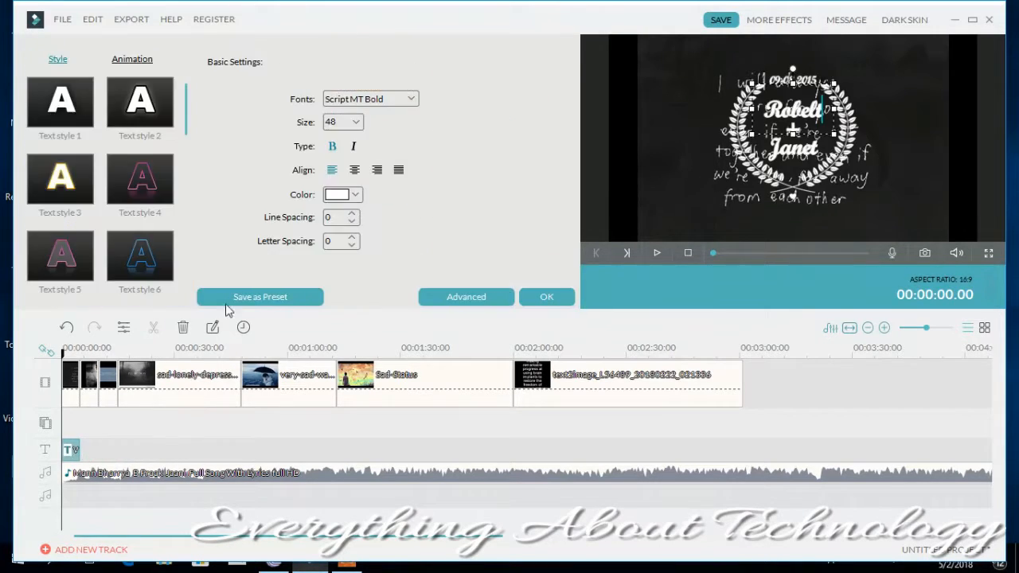
{"action": "left_click", "coordinate": [440, 295]}
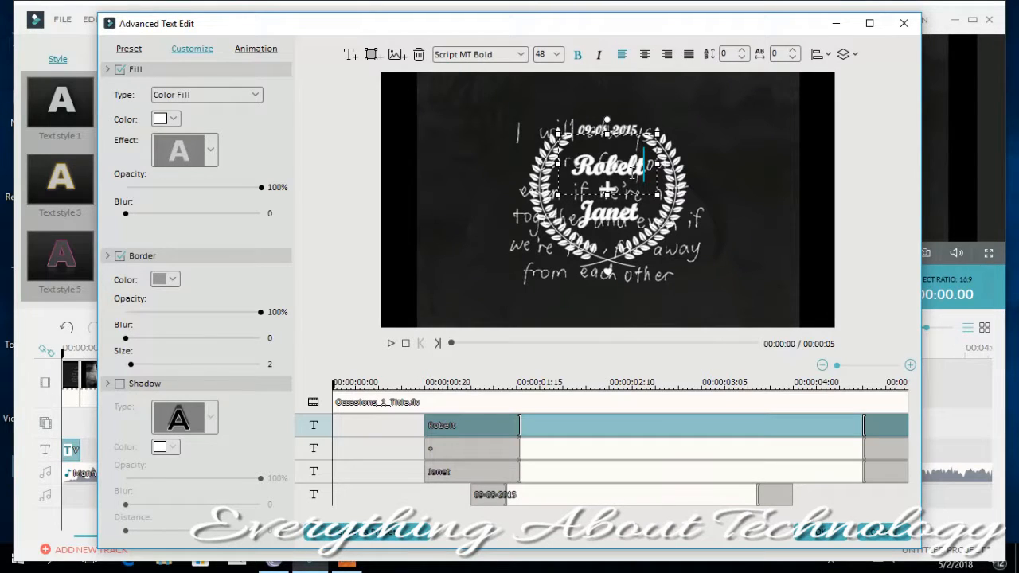
{"action": "key", "text": "shift+Left"}
{"action": "key", "text": "shift+Left"}
{"action": "key", "text": "shift+Left"}
{"action": "key", "text": "shift+Left"}
{"action": "key", "text": "shift+Left"}
{"action": "key", "text": "shift+Left"}
{"action": "key", "text": "BackSpace"}
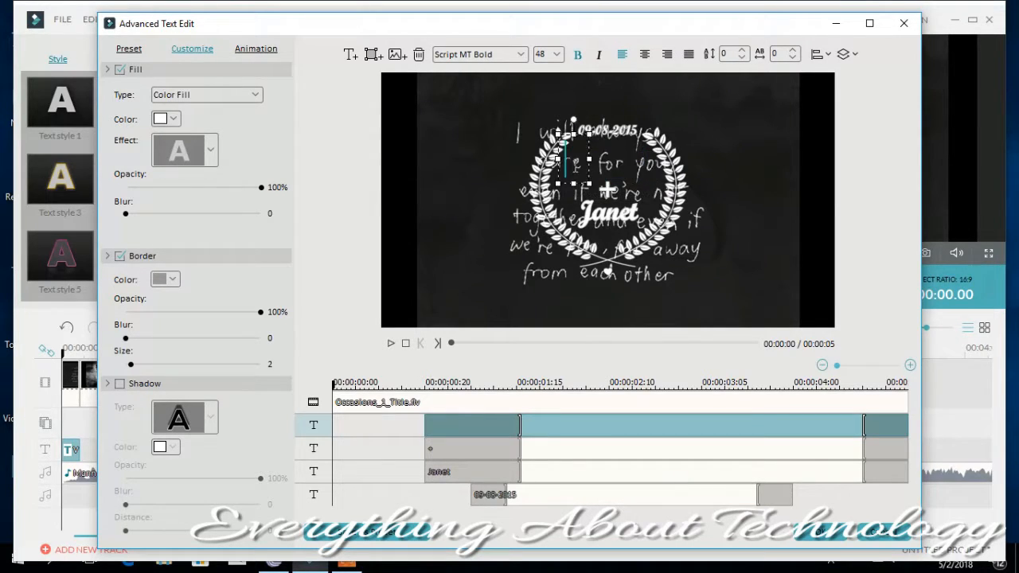
{"action": "type", "text": "Everything"}
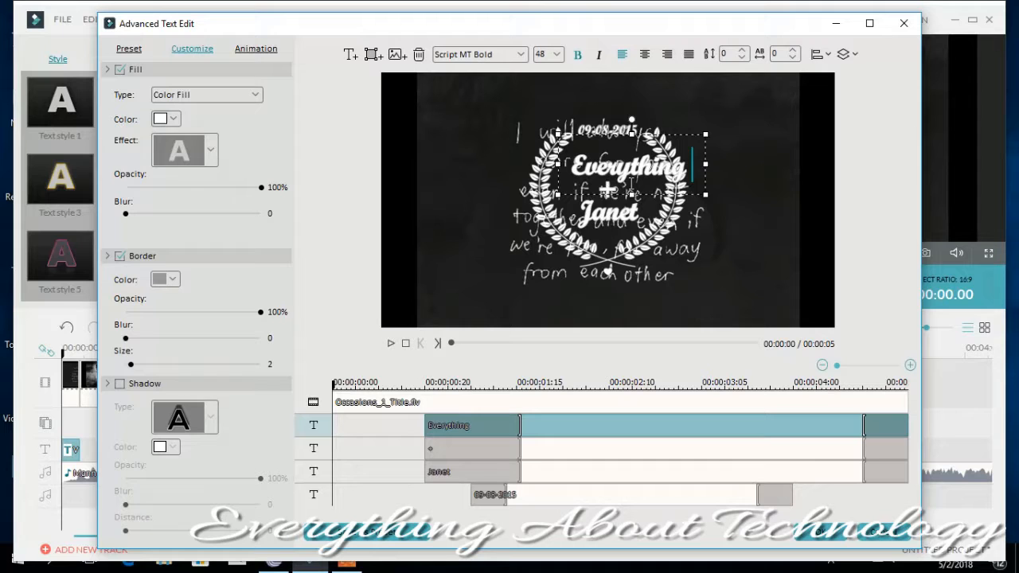
- Replace the lower sample name in the wreath with "Technology"
{"action": "left_click", "coordinate": [631, 182]}
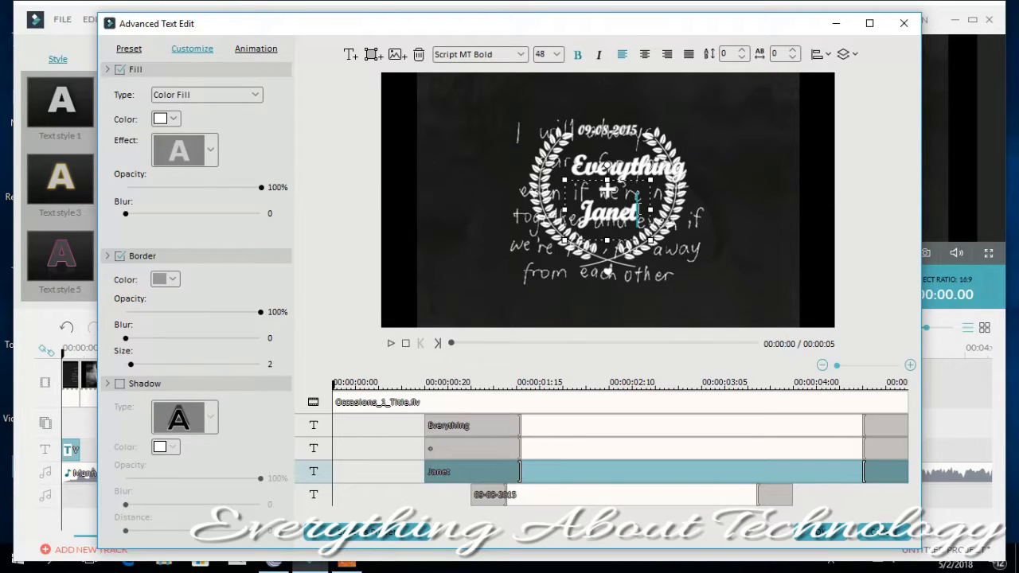
{"action": "key", "text": "BackSpace"}
{"action": "key", "text": "BackSpace"}
{"action": "key", "text": "BackSpace"}
{"action": "key", "text": "BackSpace"}
{"action": "key", "text": "BackSpace"}
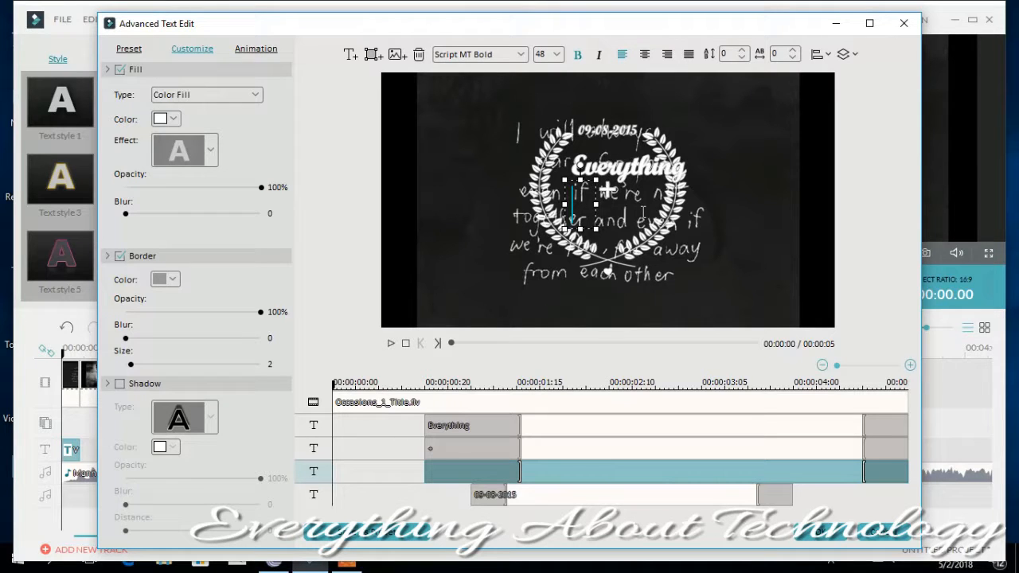
{"action": "type", "text": "Technology"}
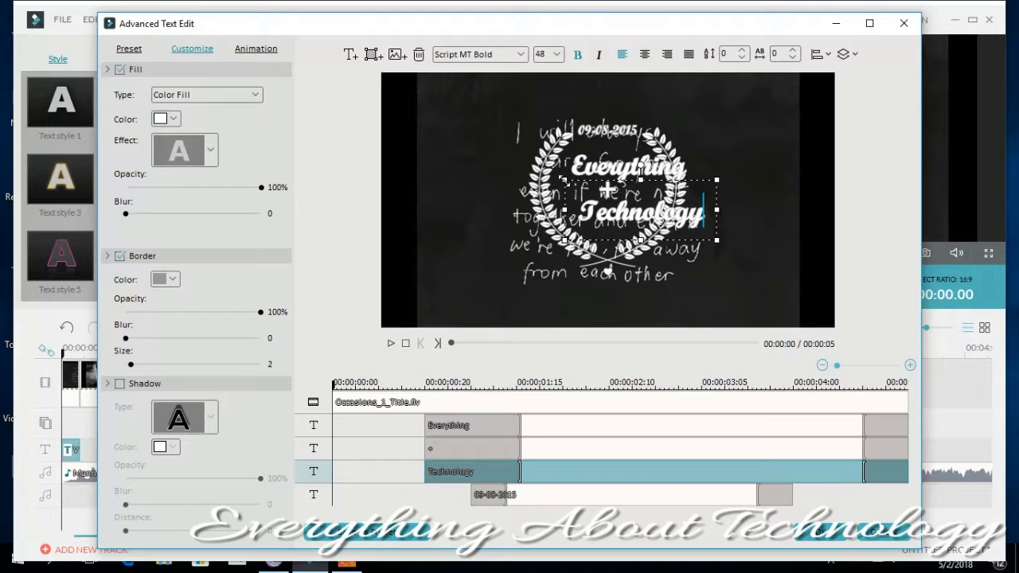
- Shrink the "Technology" text and centre it inside the wreath below the plus sign
{"action": "left_click_drag", "start_coordinate": [563, 179], "coordinate": [617, 214]}
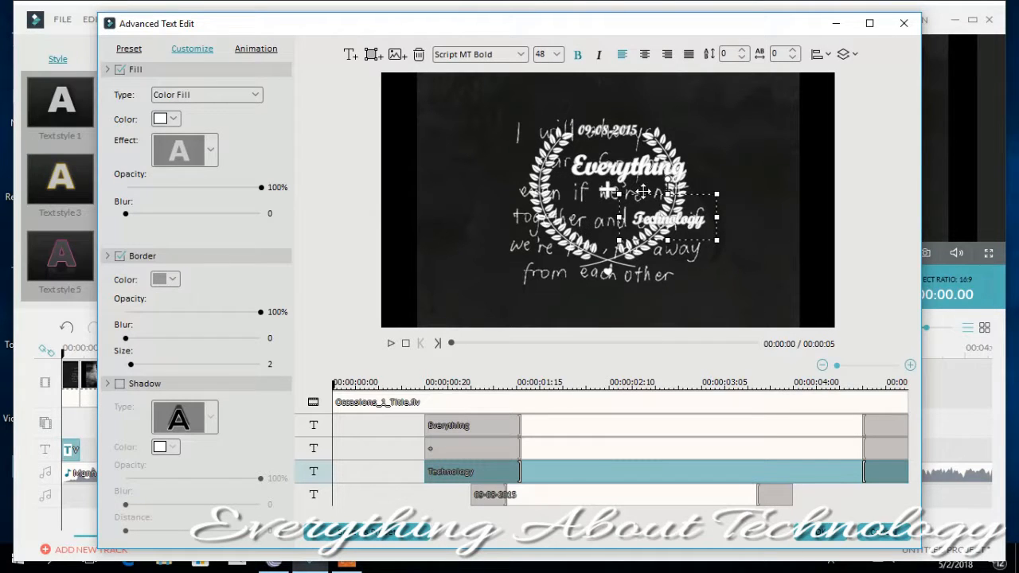
{"action": "left_click_drag", "start_coordinate": [657, 194], "coordinate": [598, 187]}
{"action": "mouse_move", "coordinate": [655, 237]}
{"action": "left_mouse_down"}
{"action": "mouse_move", "coordinate": [652, 226]}
{"action": "mouse_move", "coordinate": [657, 235]}
{"action": "left_mouse_up"}
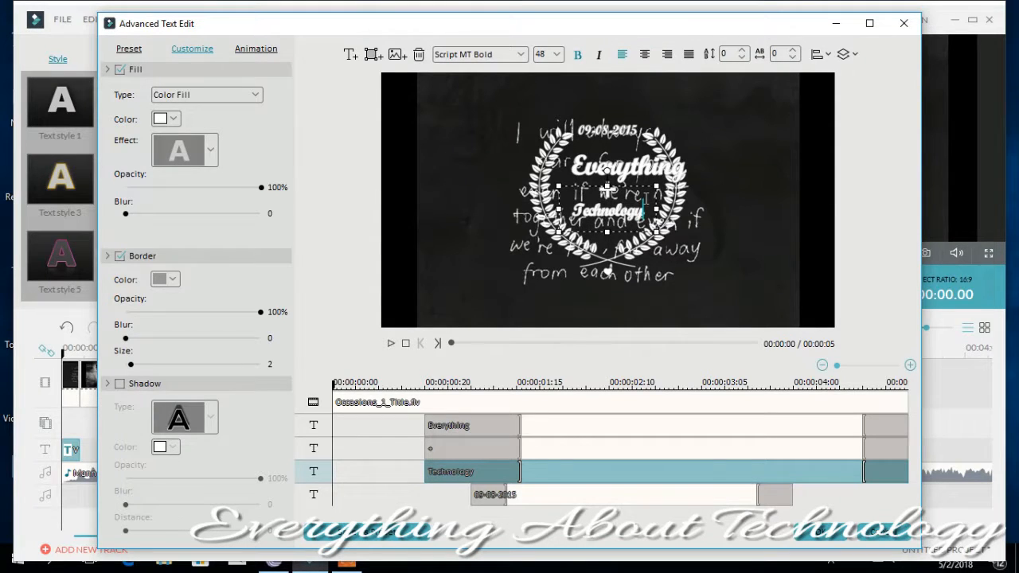
- Fit the "Everything" text inside the wreath by making it slightly smaller and centring it above the plus sign
{"action": "left_click", "coordinate": [603, 170]}
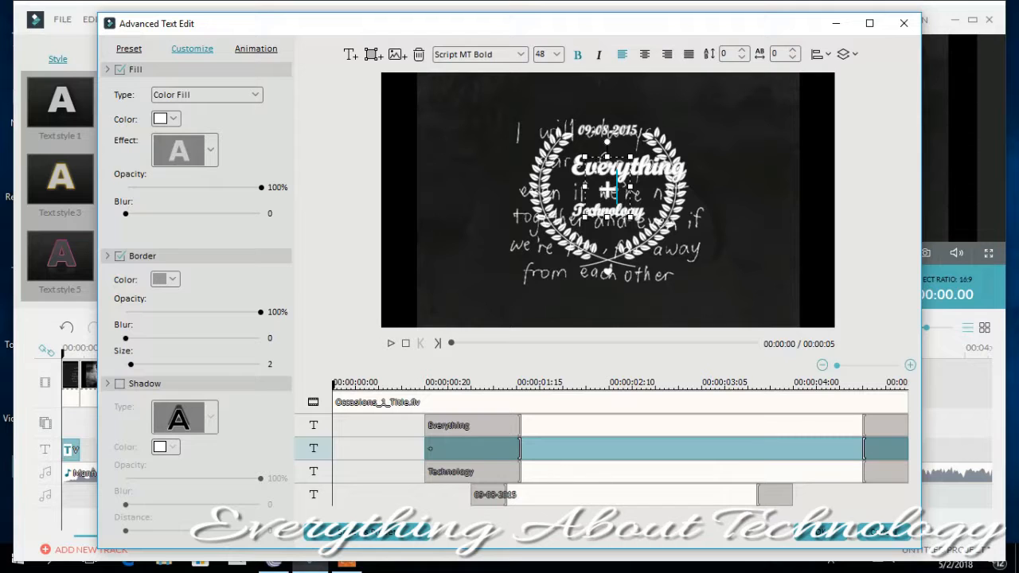
{"action": "left_click", "coordinate": [649, 165]}
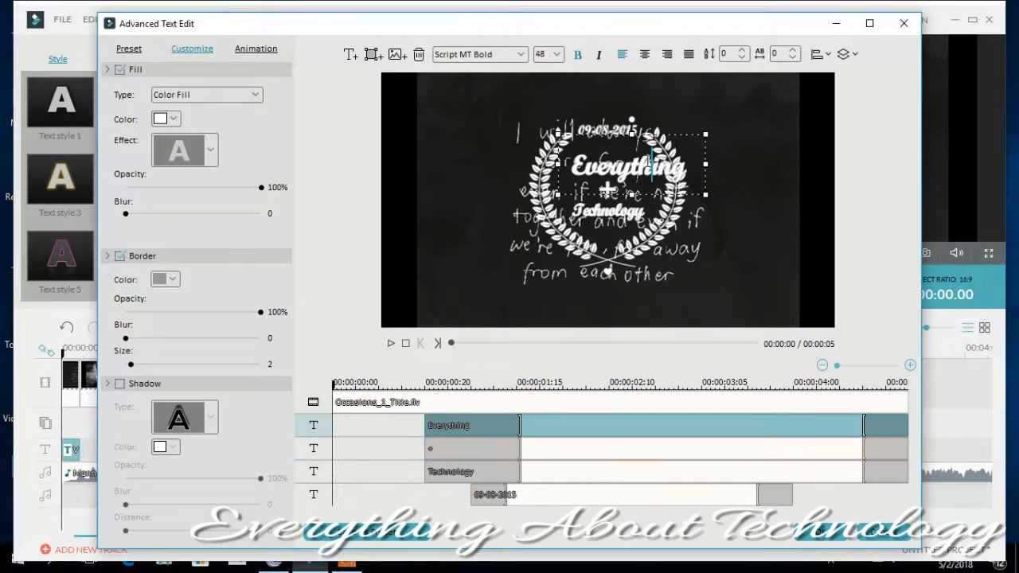
{"action": "double_click", "coordinate": [584, 130]}
{"action": "left_click", "coordinate": [587, 175]}
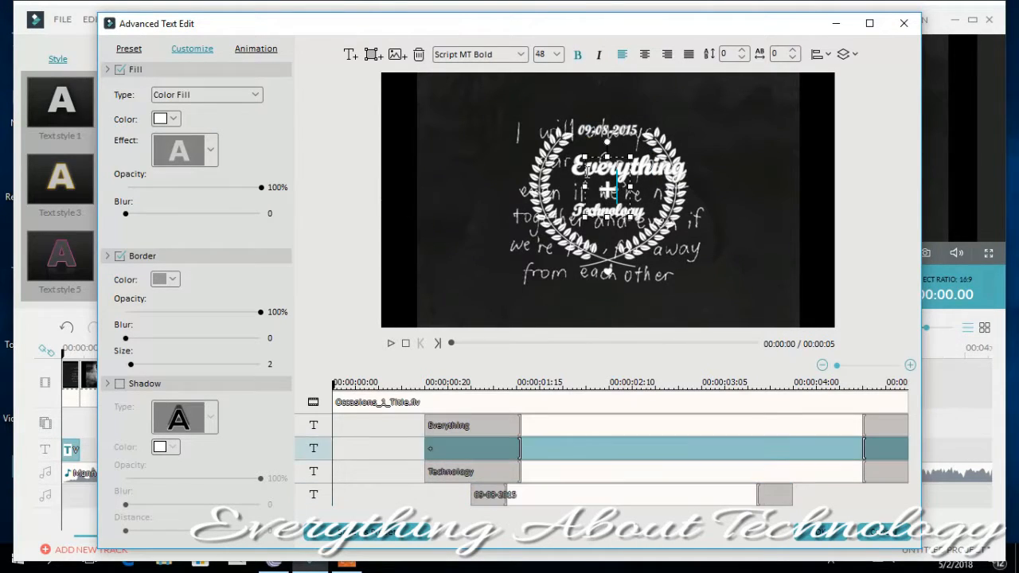
{"action": "left_click", "coordinate": [652, 167]}
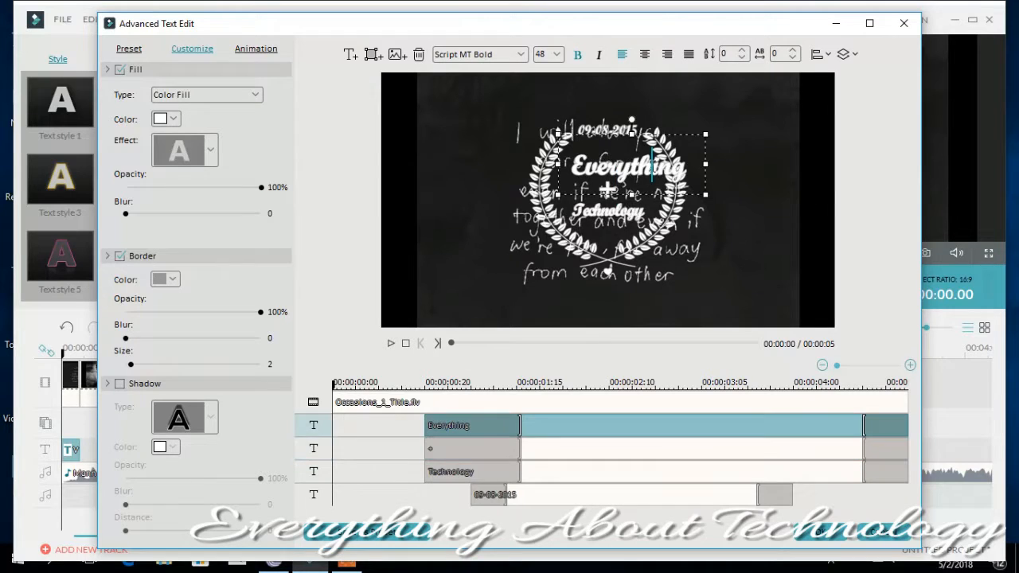
{"action": "left_click_drag", "start_coordinate": [602, 132], "coordinate": [566, 134]}
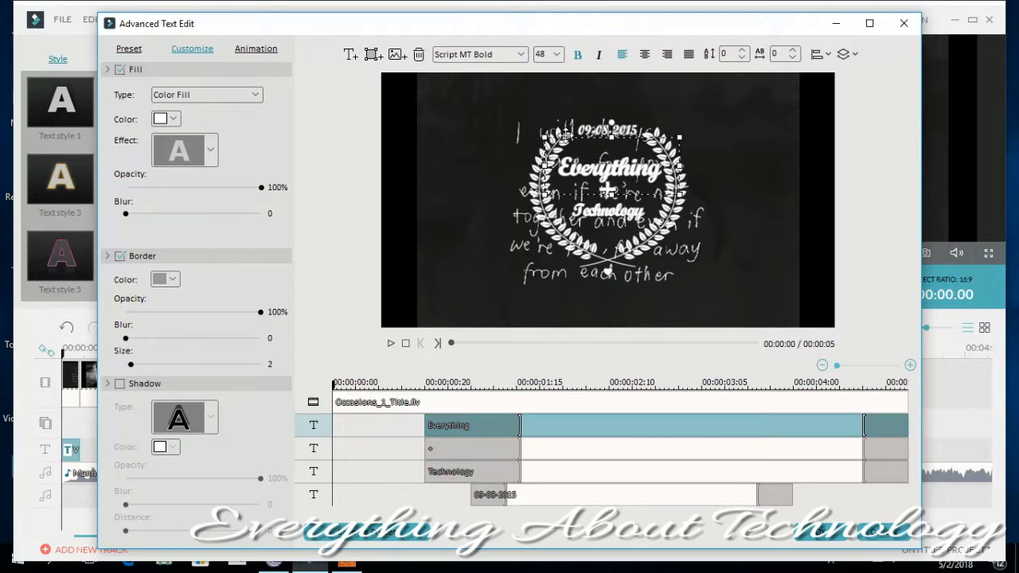
- Enable a shadow on the "Everything" text and give its fill a blurred blue effect with blur 3
{"action": "left_click", "coordinate": [556, 58]}
{"action": "left_click", "coordinate": [555, 55]}
{"action": "left_click", "coordinate": [119, 384]}
{"action": "left_click", "coordinate": [180, 153]}
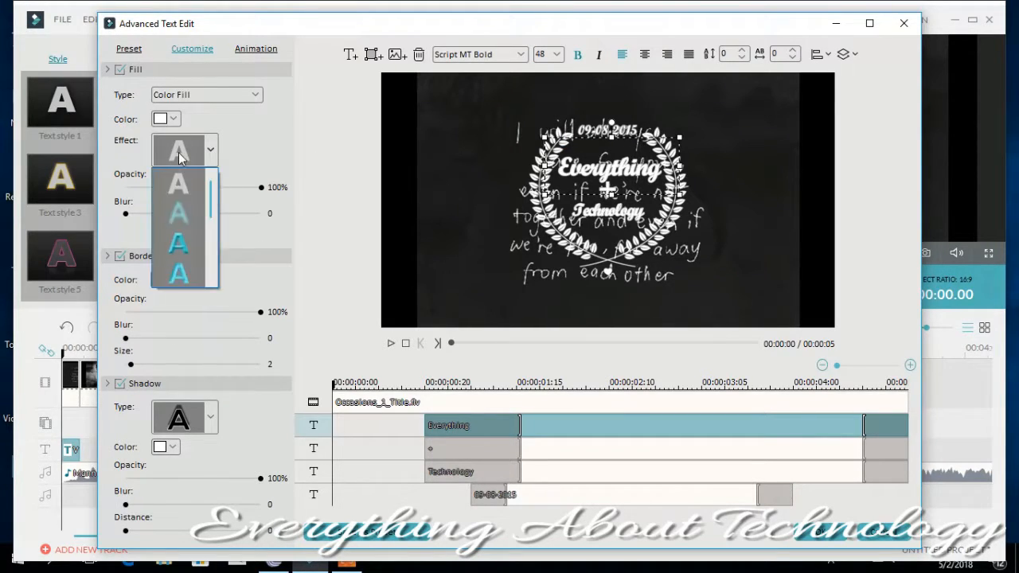
{"action": "scroll", "coordinate": [196, 231], "scroll_direction": "down", "scroll_amount": 2}
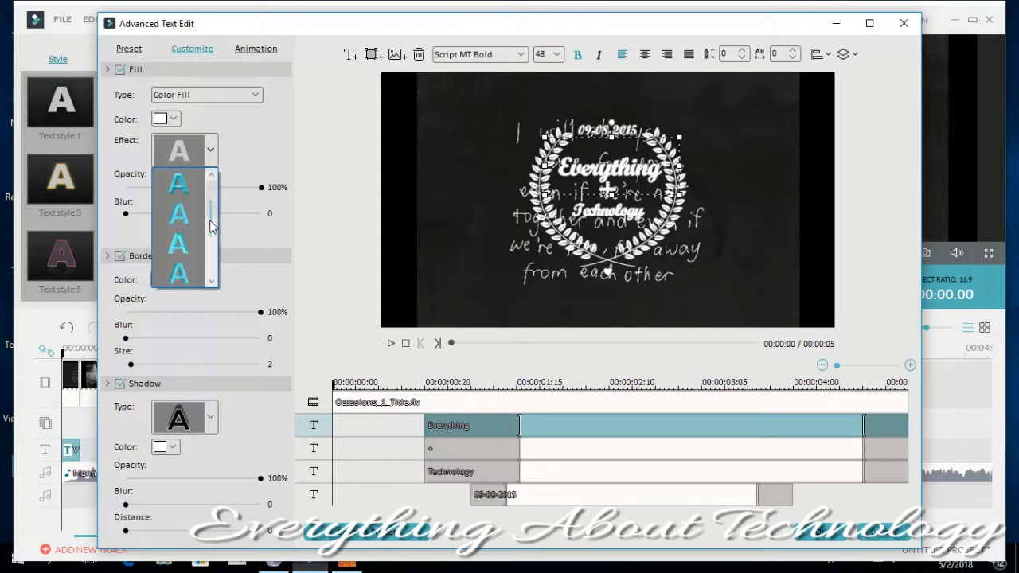
{"action": "left_click", "coordinate": [185, 228]}
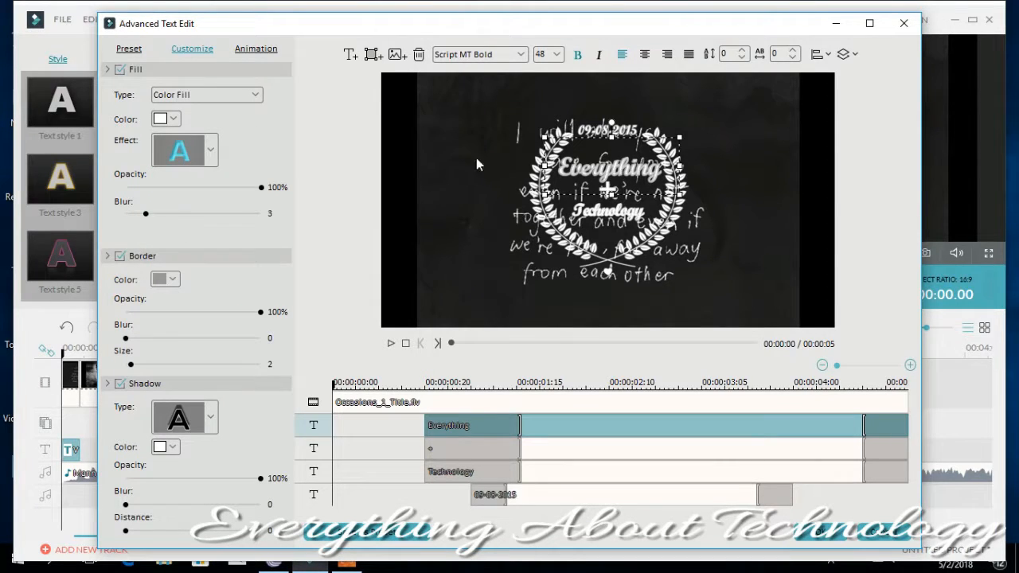
- Try two fill effects on the "Technology" text, ending with the outlined effect with blur 4
{"action": "left_click", "coordinate": [616, 210]}
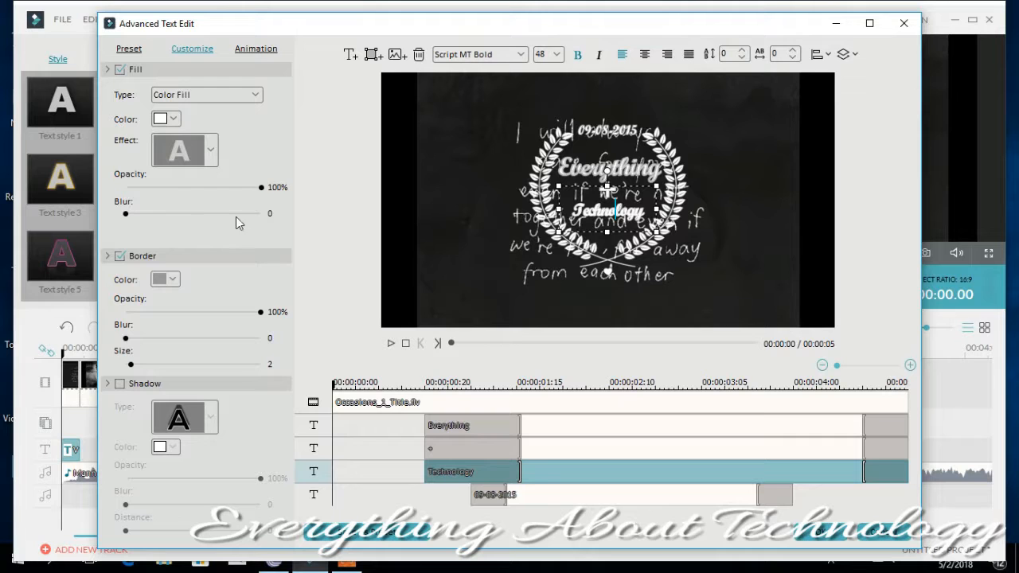
{"action": "left_click", "coordinate": [210, 149]}
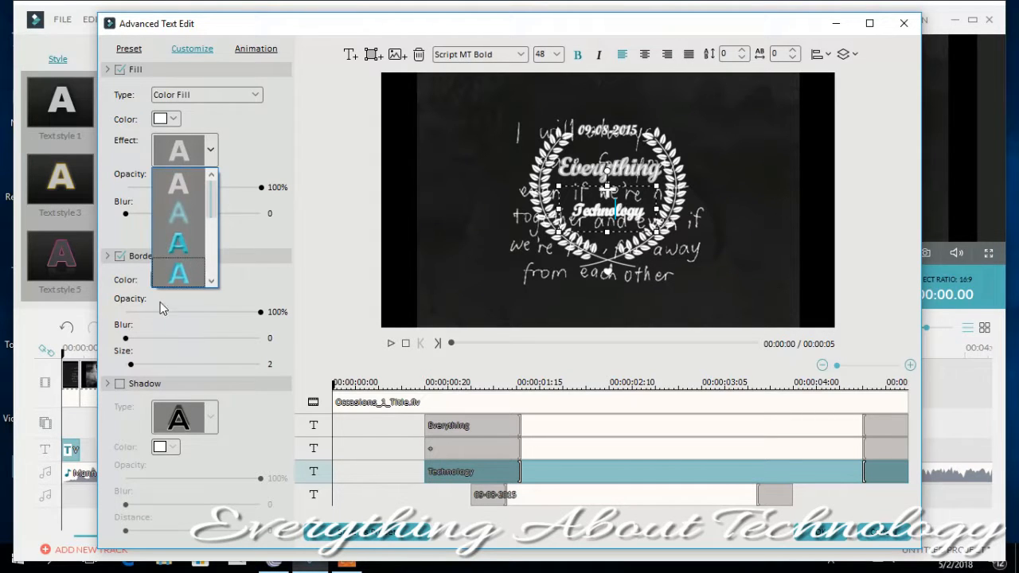
{"action": "left_click", "coordinate": [177, 275]}
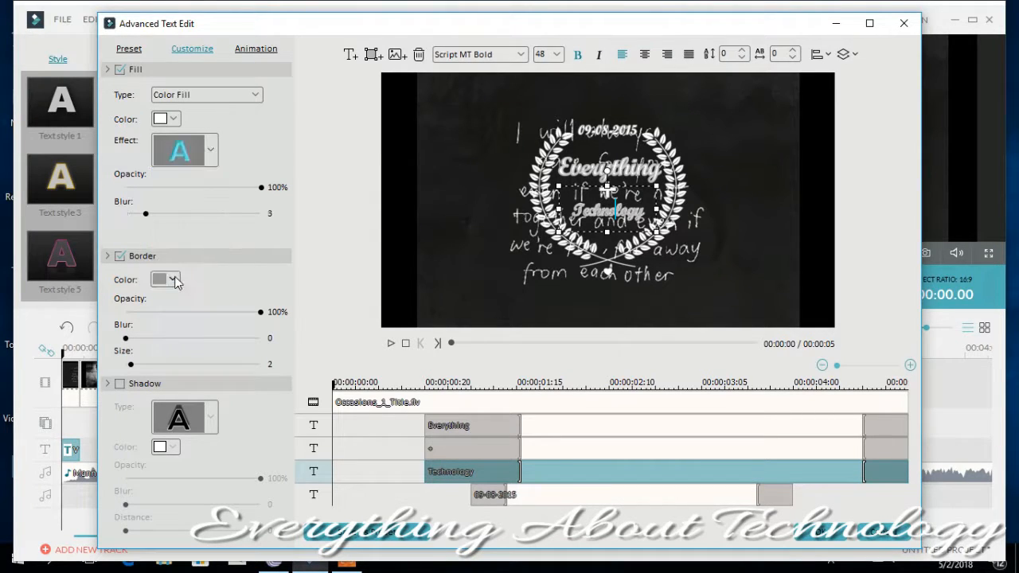
{"action": "left_click", "coordinate": [211, 151]}
{"action": "scroll", "coordinate": [182, 238], "scroll_direction": "down", "scroll_amount": 2}
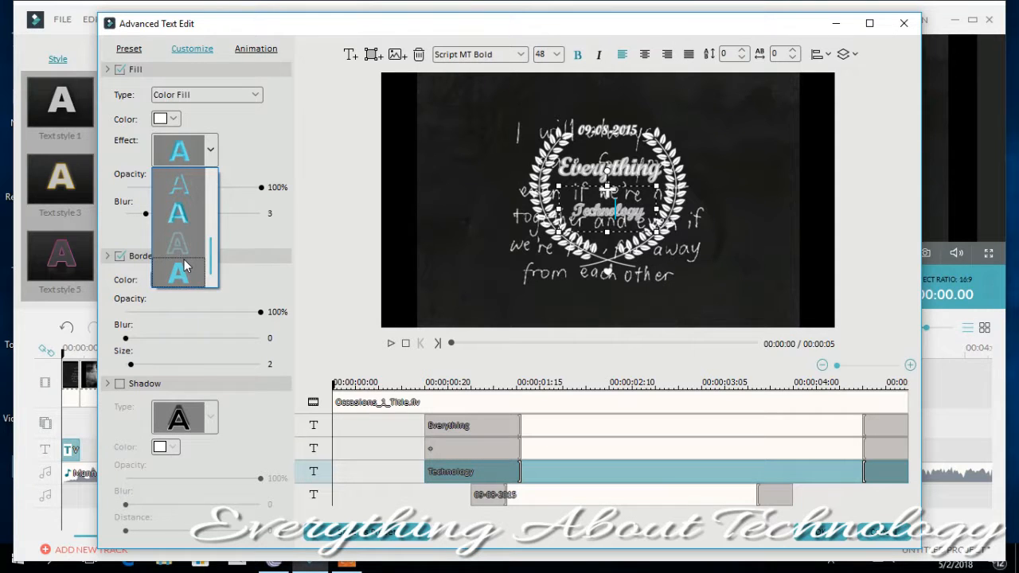
{"action": "left_click", "coordinate": [177, 243]}
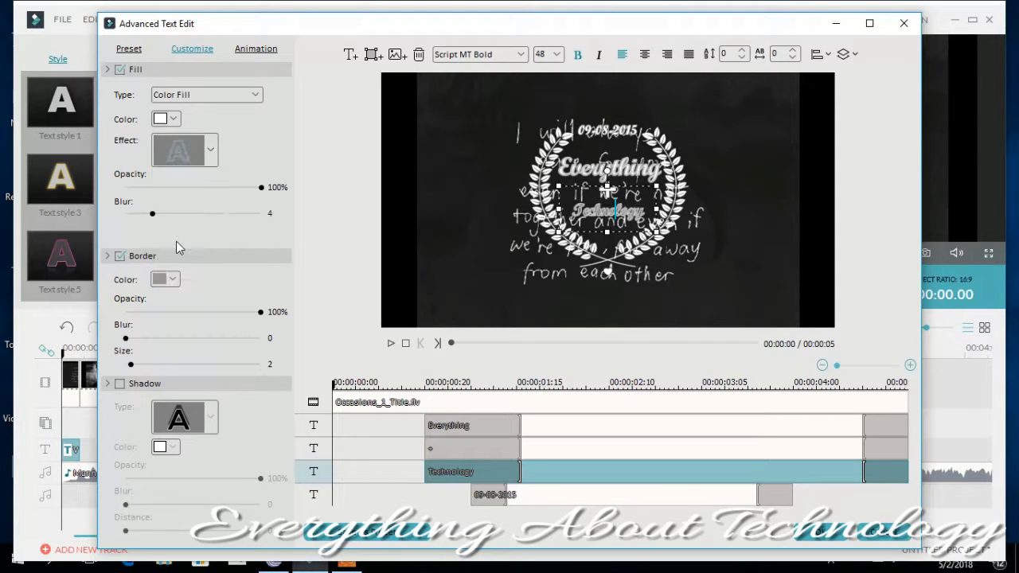
{"action": "left_click", "coordinate": [208, 145]}
- Enable a shadow on the "Technology" text and choose an offset shadow type for it
{"action": "left_click", "coordinate": [212, 418]}
{"action": "left_click", "coordinate": [121, 384]}
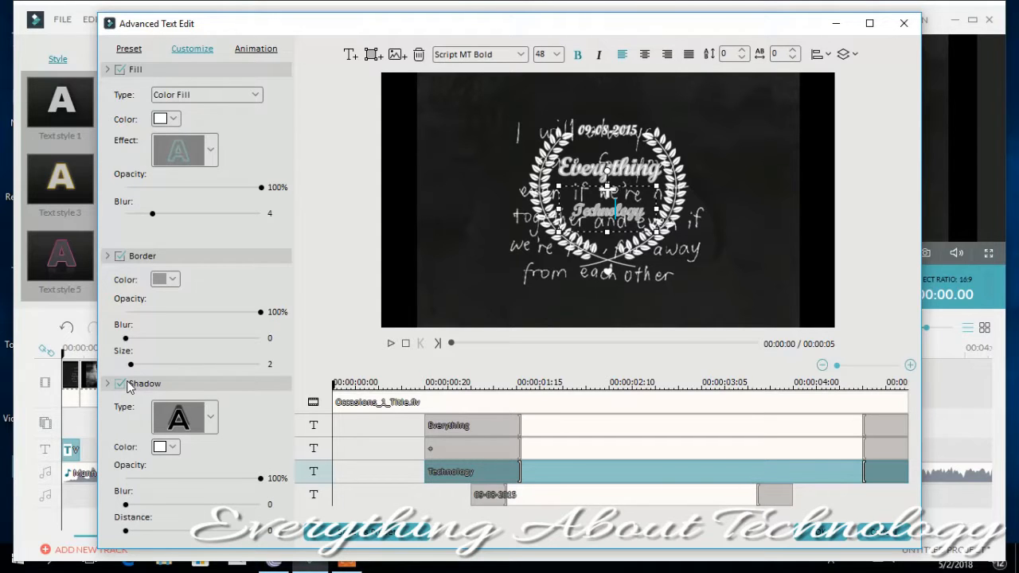
{"action": "left_click", "coordinate": [209, 417]}
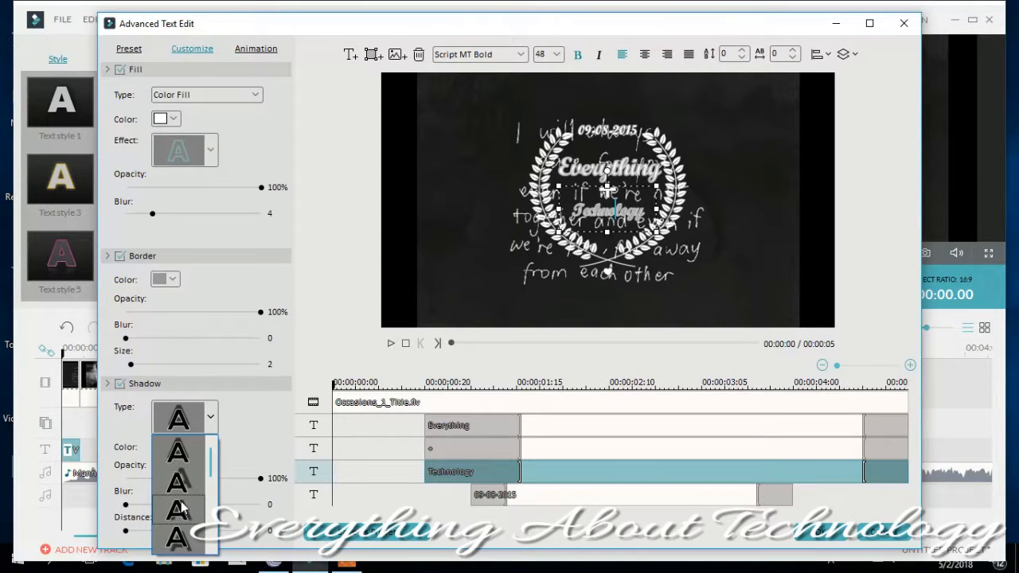
{"action": "left_click", "coordinate": [181, 505]}
{"action": "left_click", "coordinate": [207, 418]}
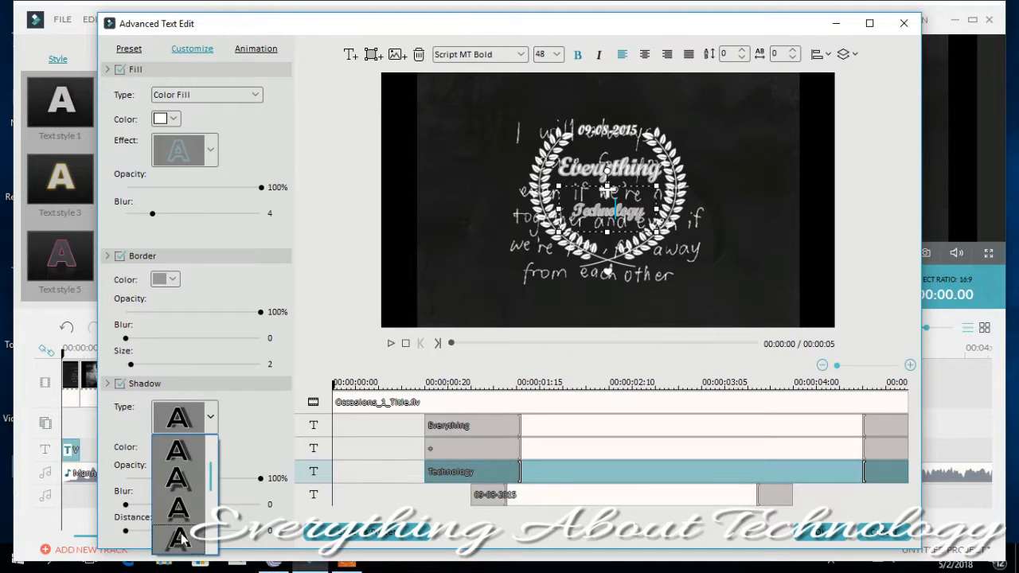
{"action": "left_click", "coordinate": [180, 539]}
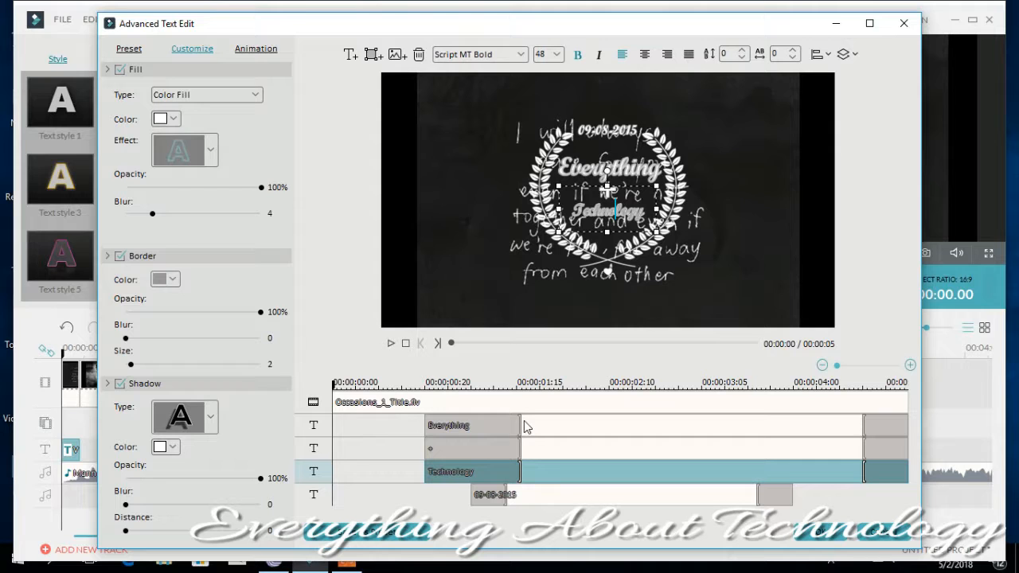
- Move the "Everything" and plus sign layers to the start of the title's timeline and shorten the entrance animation of "Everything"
{"action": "left_click_drag", "start_coordinate": [509, 428], "coordinate": [403, 428]}
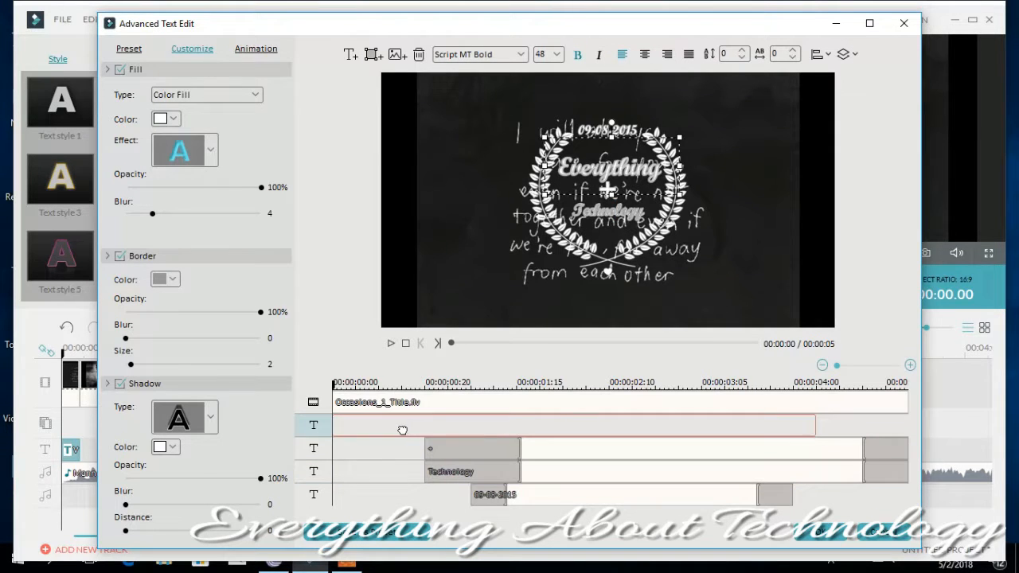
{"action": "left_click_drag", "start_coordinate": [510, 443], "coordinate": [312, 508]}
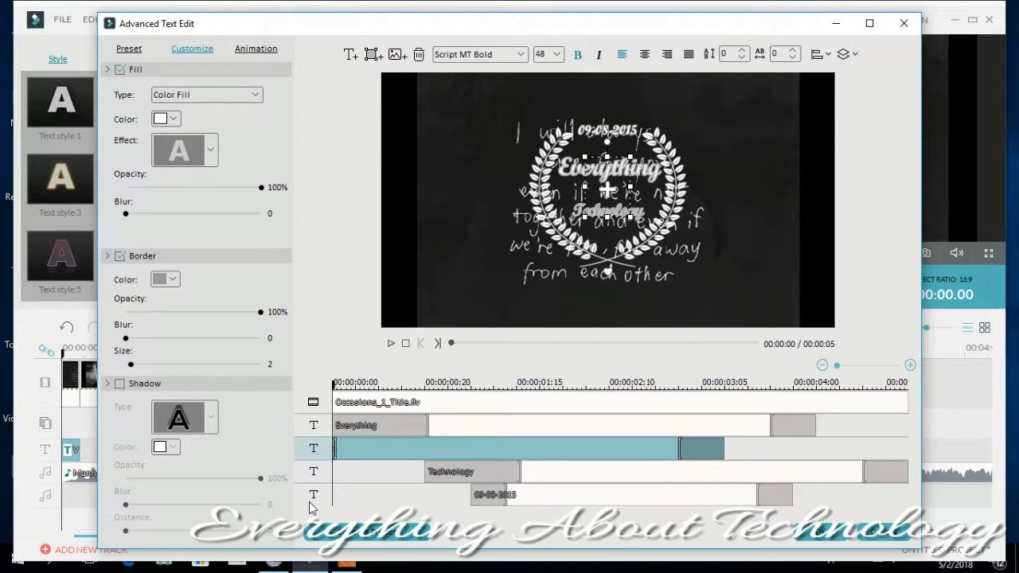
{"action": "left_click", "coordinate": [428, 427]}
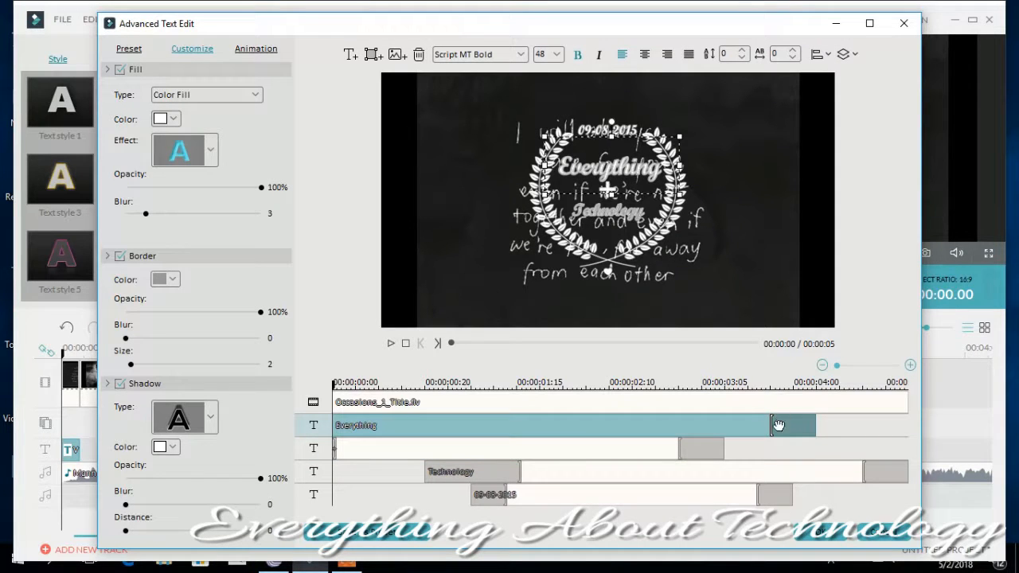
- Apply the advanced text edits, play the wreath title in the preview and close its text settings
{"action": "left_click", "coordinate": [821, 535]}
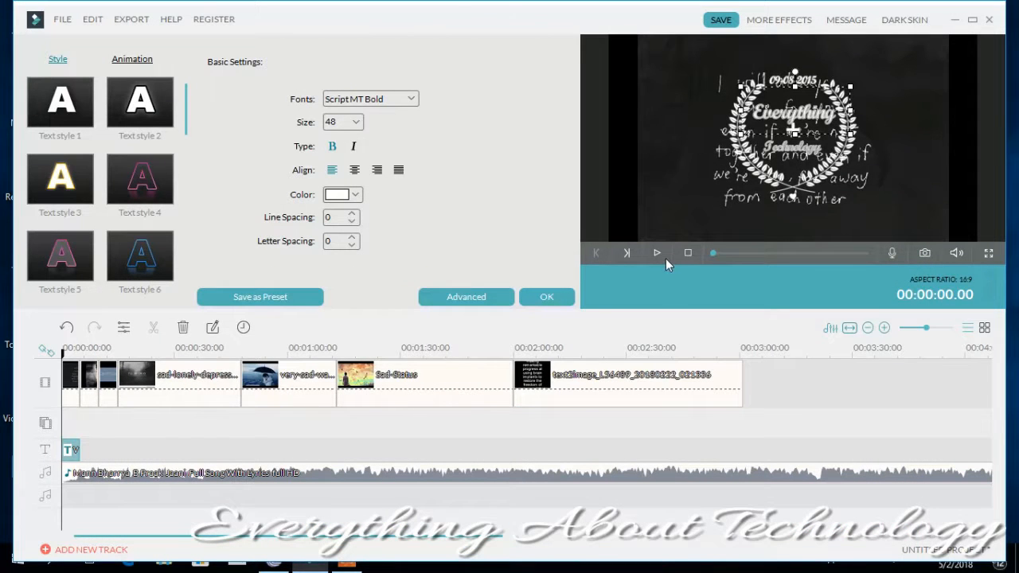
{"action": "left_click", "coordinate": [657, 253]}
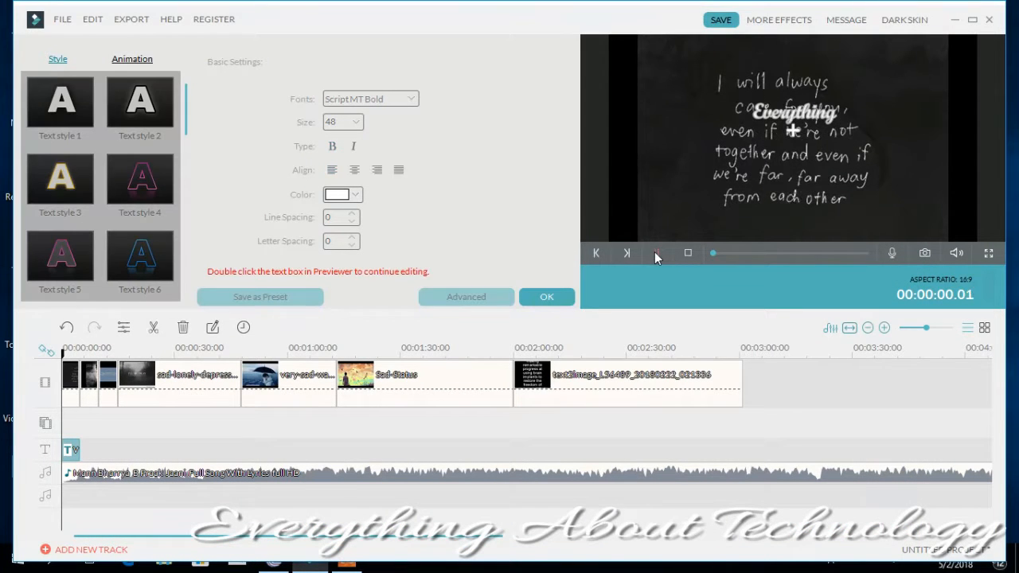
{"action": "left_click", "coordinate": [545, 301]}
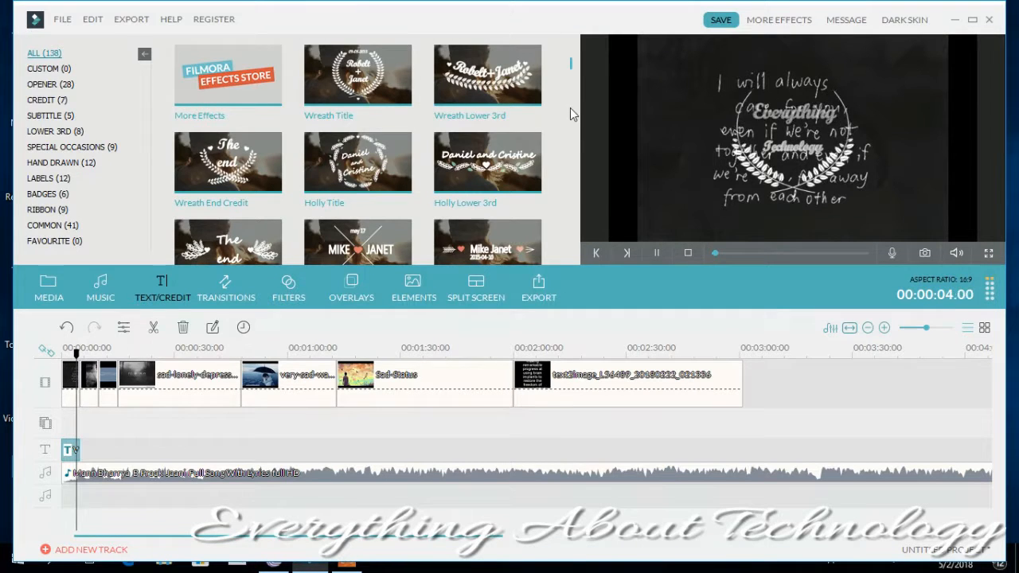
- Add the Modern Ribbon 2 Title to the text track at about 10 seconds and delete the Wreath Title clip
{"action": "left_click_drag", "start_coordinate": [572, 65], "coordinate": [568, 126]}
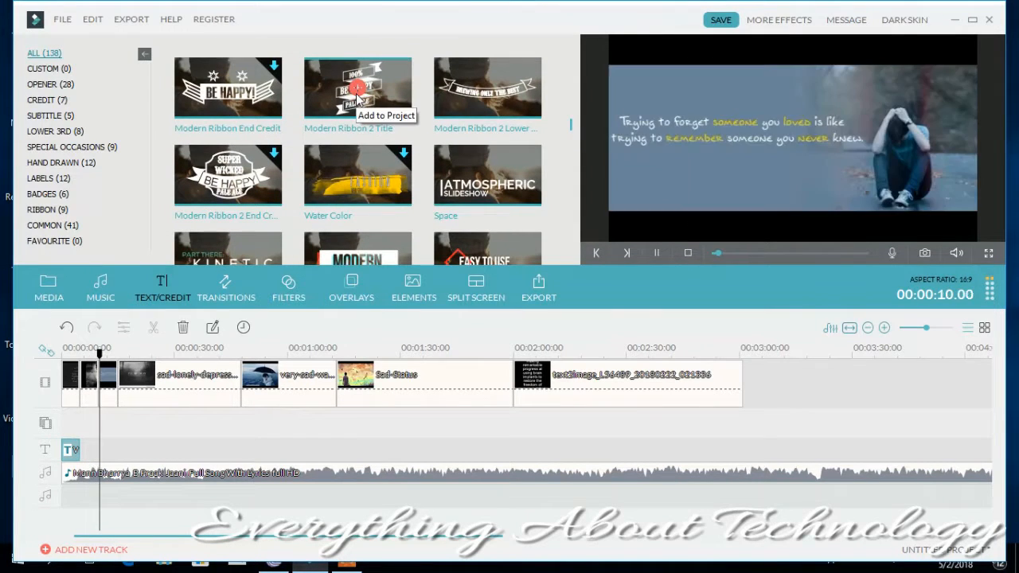
{"action": "left_click_drag", "start_coordinate": [350, 102], "coordinate": [111, 434]}
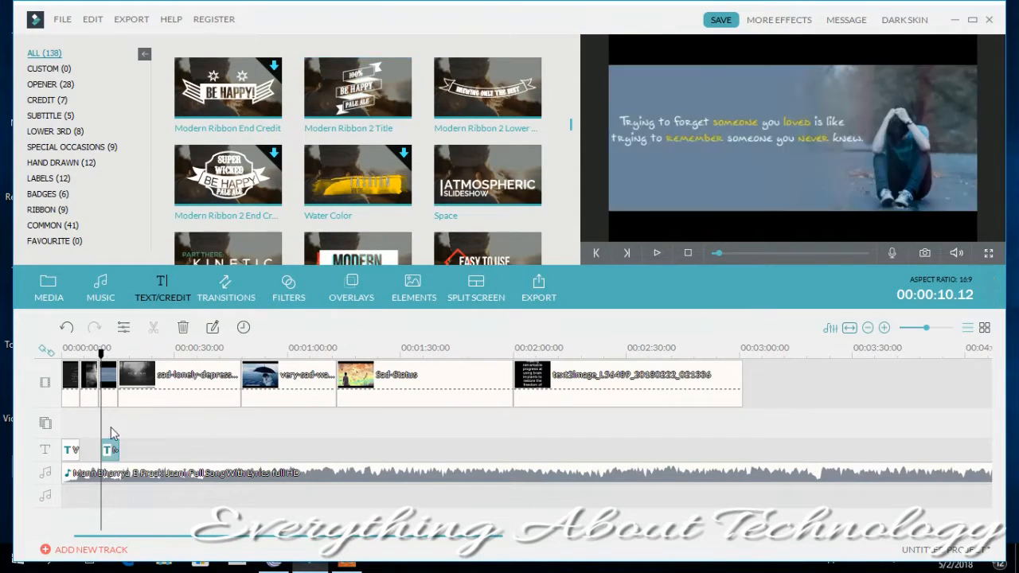
{"action": "left_click", "coordinate": [72, 454]}
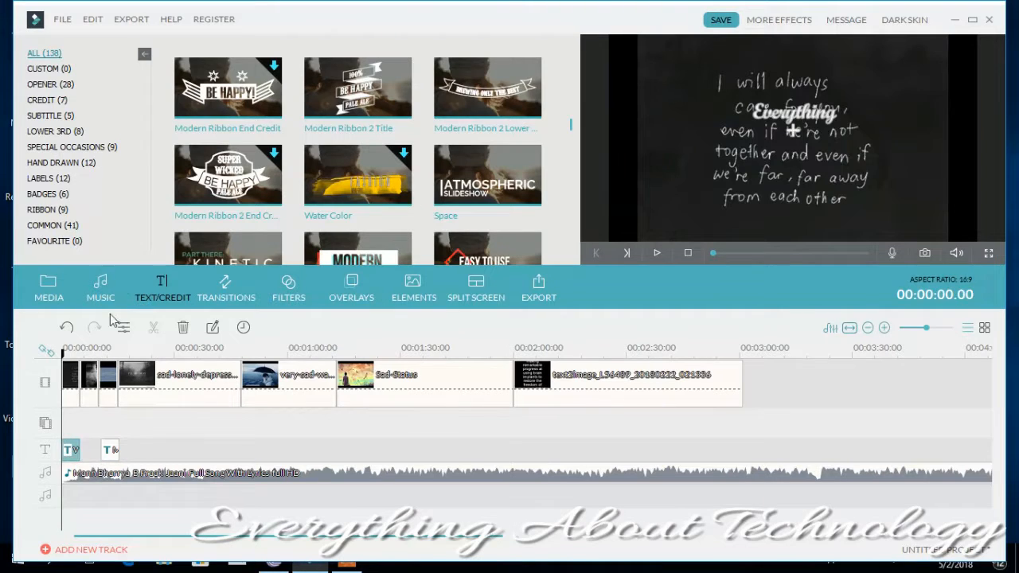
{"action": "left_click", "coordinate": [190, 327]}
- Open the Modern Ribbon 2 Title clip for advanced text editing and replace "100%" with "Everything"
{"action": "double_click", "coordinate": [118, 446]}
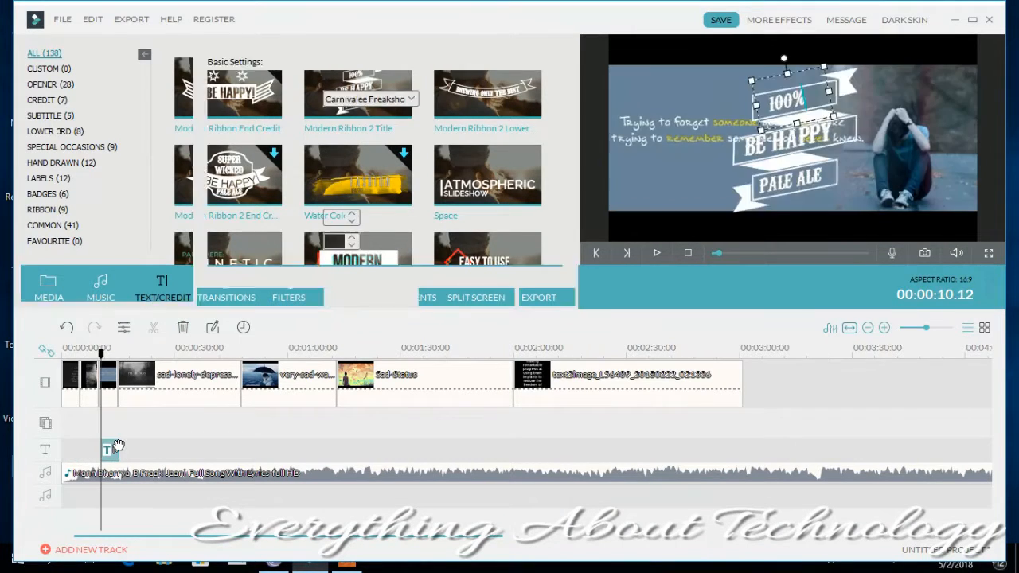
{"action": "left_click", "coordinate": [445, 297]}
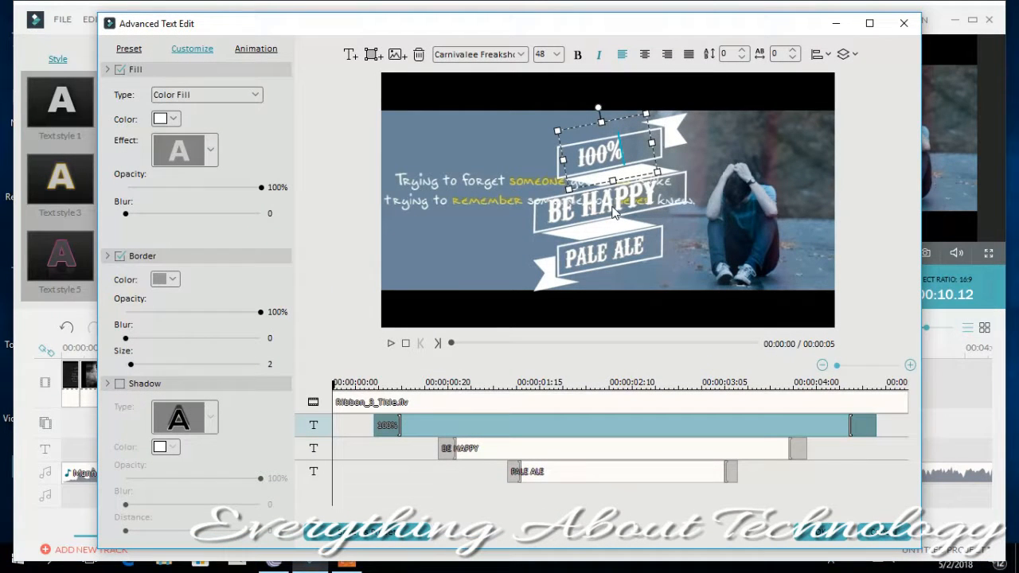
{"action": "key", "text": "BackSpace"}
{"action": "key", "text": "BackSpace"}
{"action": "key", "text": "BackSpace"}
{"action": "key", "text": "BackSpace"}
{"action": "type", "text": "Everyth"}
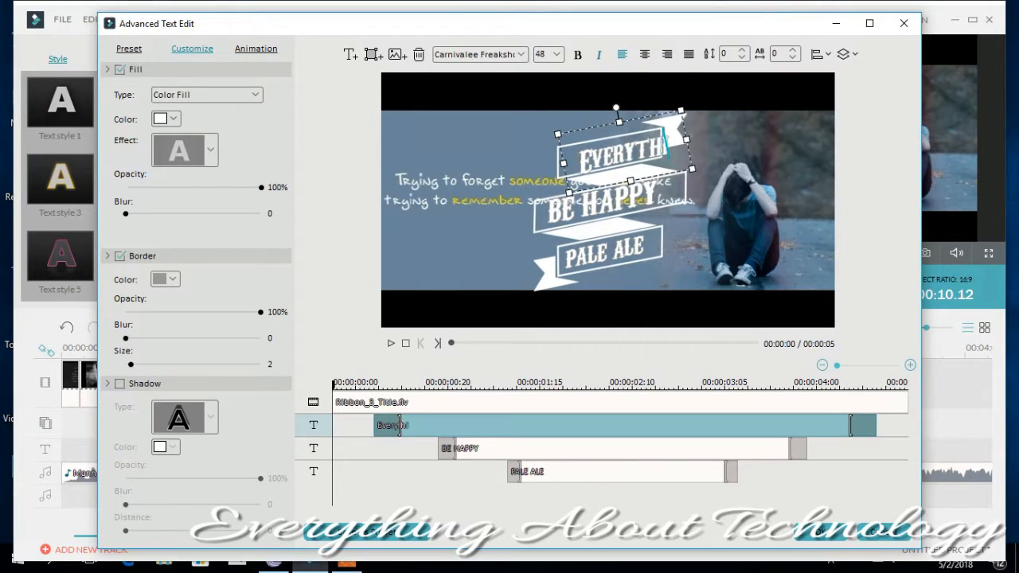
{"action": "type", "text": "ing"}
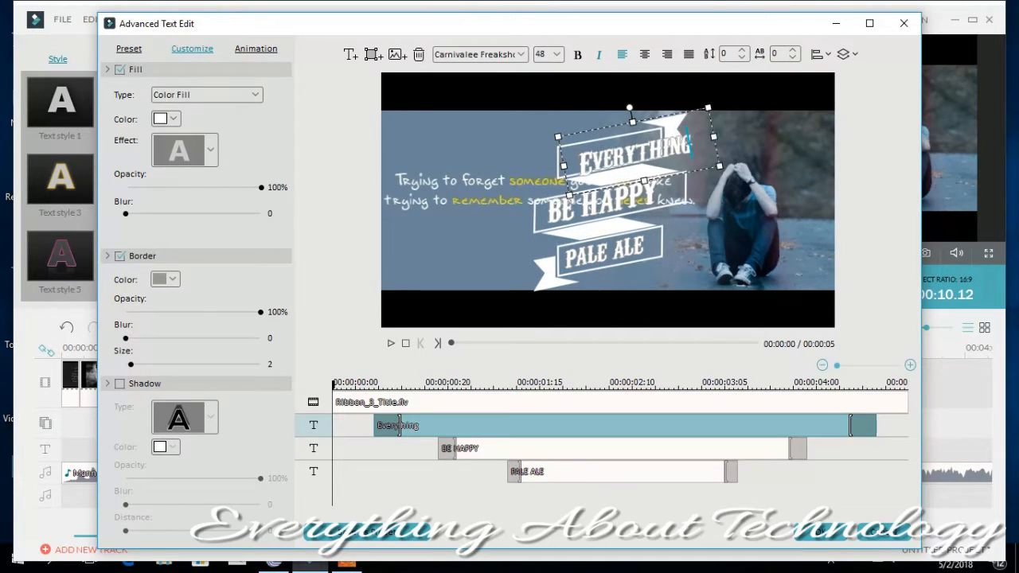
- Shrink the "Everything" text so it fits inside the upper ribbon banner
{"action": "left_click", "coordinate": [558, 140]}
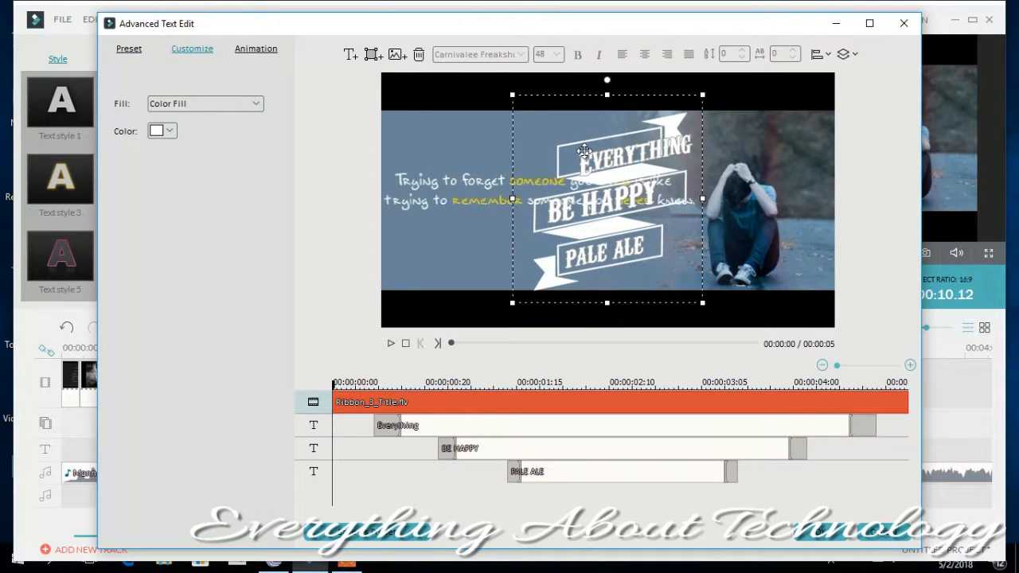
{"action": "left_click", "coordinate": [588, 158]}
{"action": "mouse_move", "coordinate": [557, 135]}
{"action": "left_mouse_down"}
{"action": "mouse_move", "coordinate": [577, 140]}
{"action": "mouse_move", "coordinate": [569, 130]}
{"action": "left_mouse_up"}
- Move the ribbon graphic over the seated figure on the picture's right and place "Everything" inside its upper banner
{"action": "left_click", "coordinate": [522, 137]}
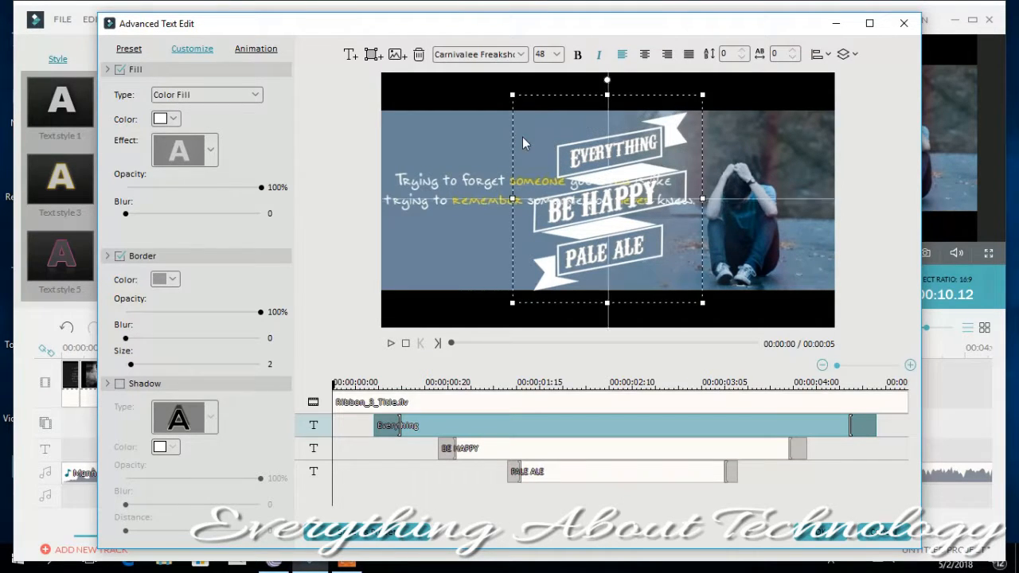
{"action": "left_click_drag", "start_coordinate": [529, 94], "coordinate": [694, 79]}
{"action": "left_click", "coordinate": [605, 152]}
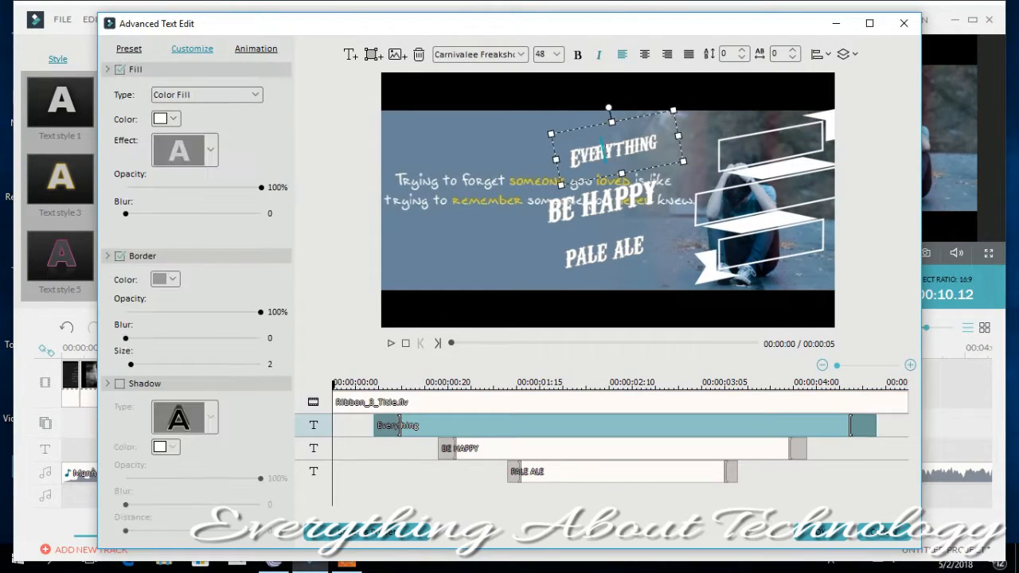
{"action": "left_click_drag", "start_coordinate": [561, 129], "coordinate": [718, 124]}
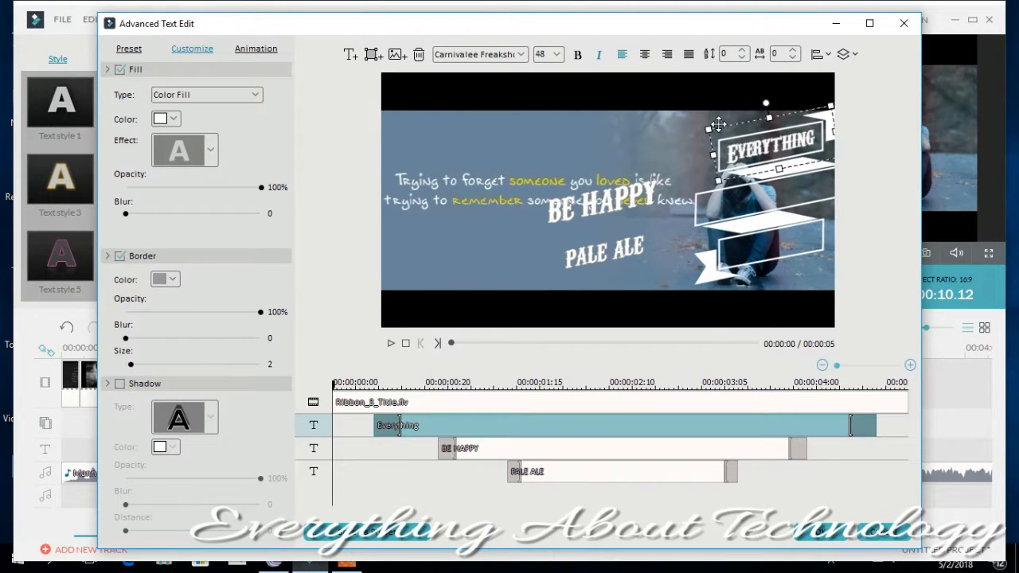
- Replace "BE HAPPY" with "About" and position it inside the middle ribbon banner
{"action": "left_click", "coordinate": [558, 210]}
{"action": "key", "text": "BackSpace"}
{"action": "key", "text": "BackSpace"}
{"action": "key", "text": "BackSpace"}
{"action": "key", "text": "BackSpace"}
{"action": "key", "text": "BackSpace"}
{"action": "key", "text": "BackSpace"}
{"action": "key", "text": "BackSpace"}
{"action": "key", "text": "BackSpace"}
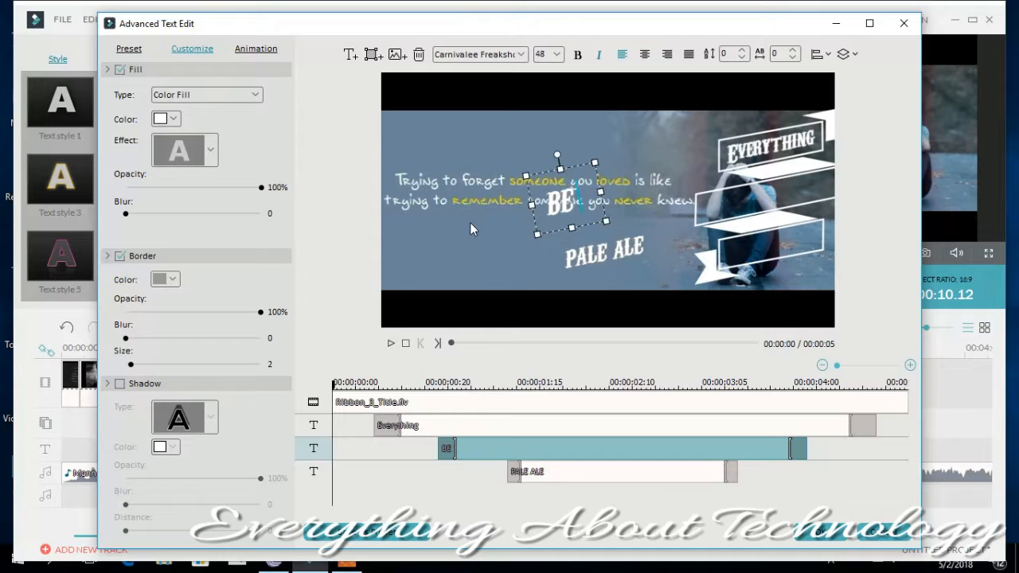
{"action": "type", "text": "About"}
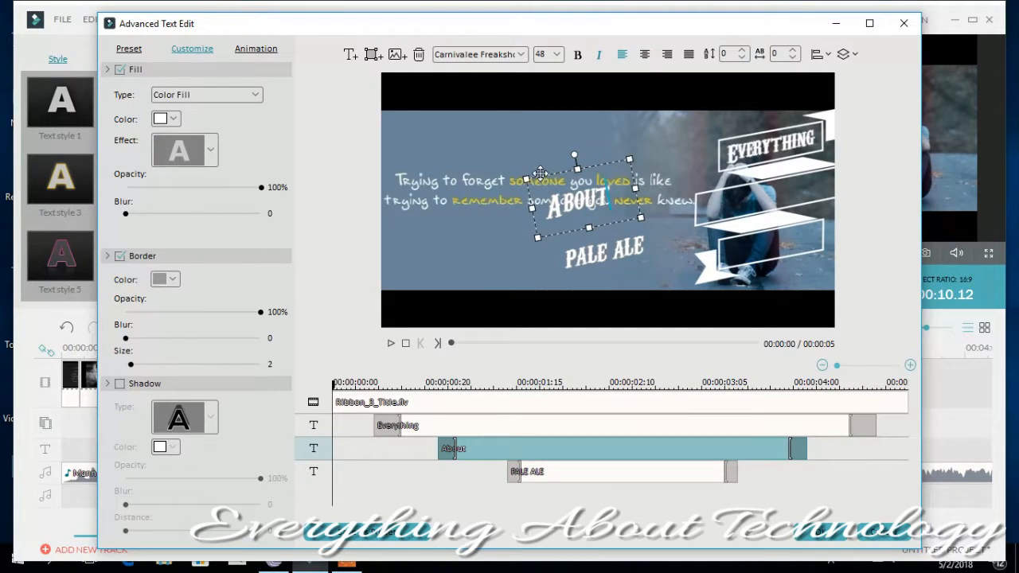
{"action": "left_click_drag", "start_coordinate": [541, 171], "coordinate": [741, 231]}
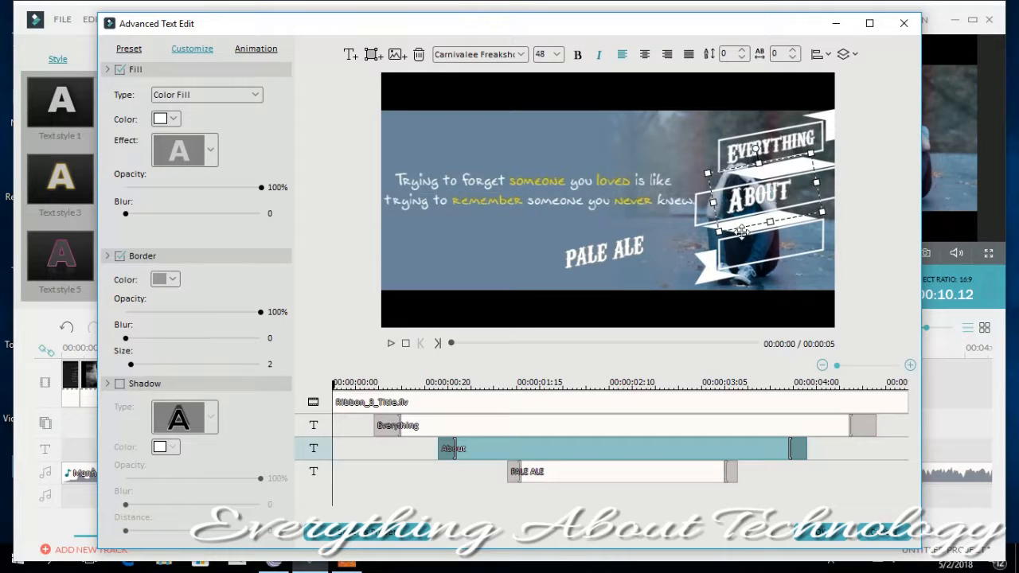
- Replace the "PALE ALE" text of the ribbon title with "Technology"
{"action": "left_click", "coordinate": [644, 240]}
{"action": "key", "text": "BackSpace"}
{"action": "key", "text": "BackSpace"}
{"action": "key", "text": "BackSpace"}
{"action": "key", "text": "BackSpace"}
{"action": "key", "text": "BackSpace"}
{"action": "key", "text": "BackSpace"}
{"action": "key", "text": "BackSpace"}
{"action": "key", "text": "BackSpace"}
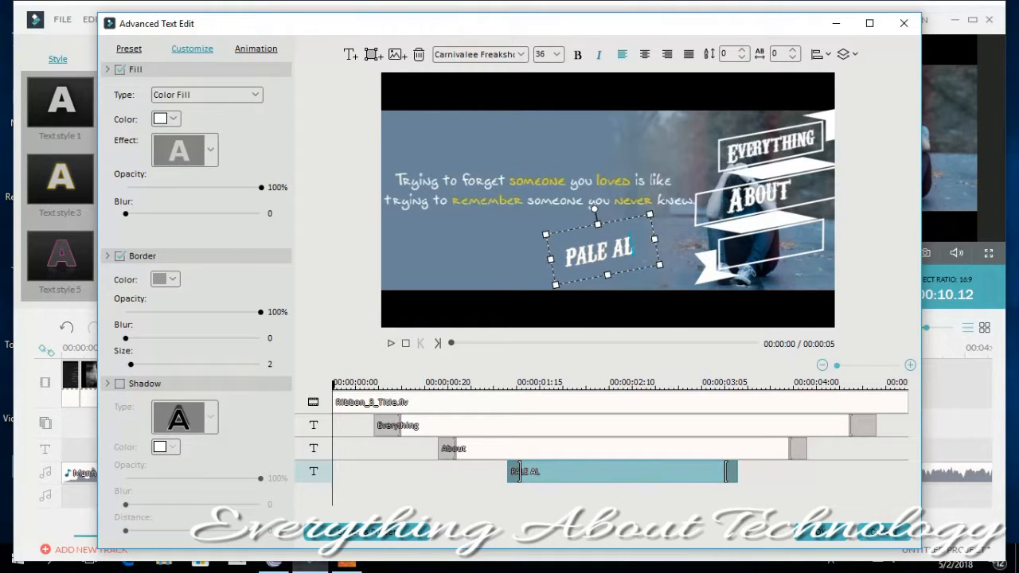
{"action": "type", "text": "T"}
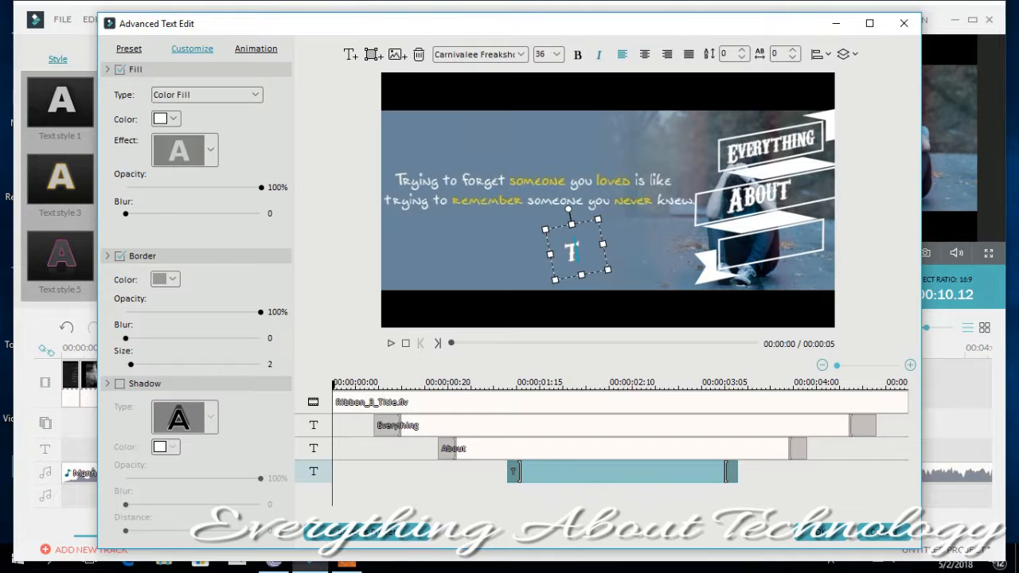
{"action": "type", "text": "echnology"}
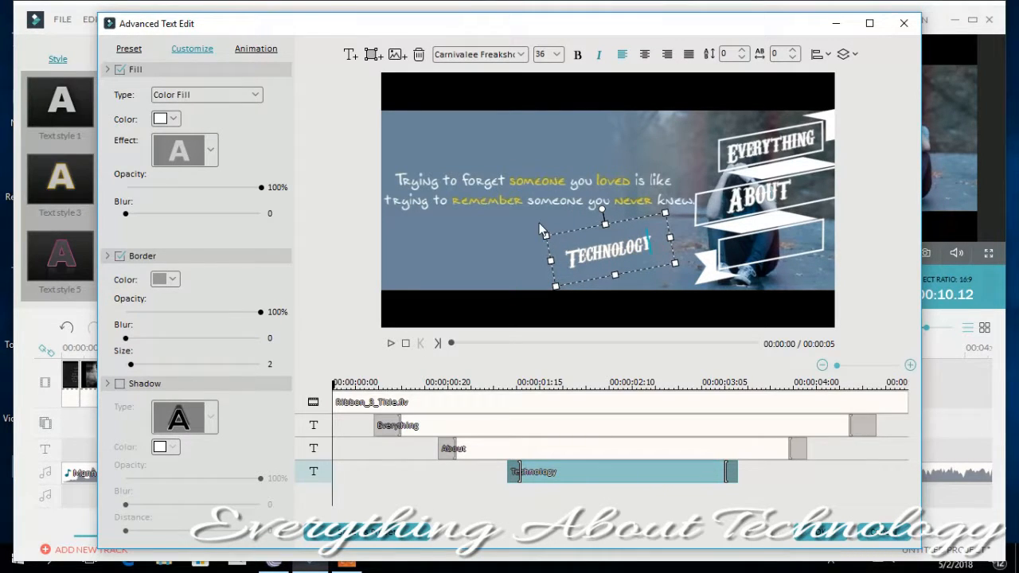
- Place "Technology" inside the lower ribbon banner and confirm the advanced text edits
{"action": "left_click_drag", "start_coordinate": [544, 237], "coordinate": [734, 223]}
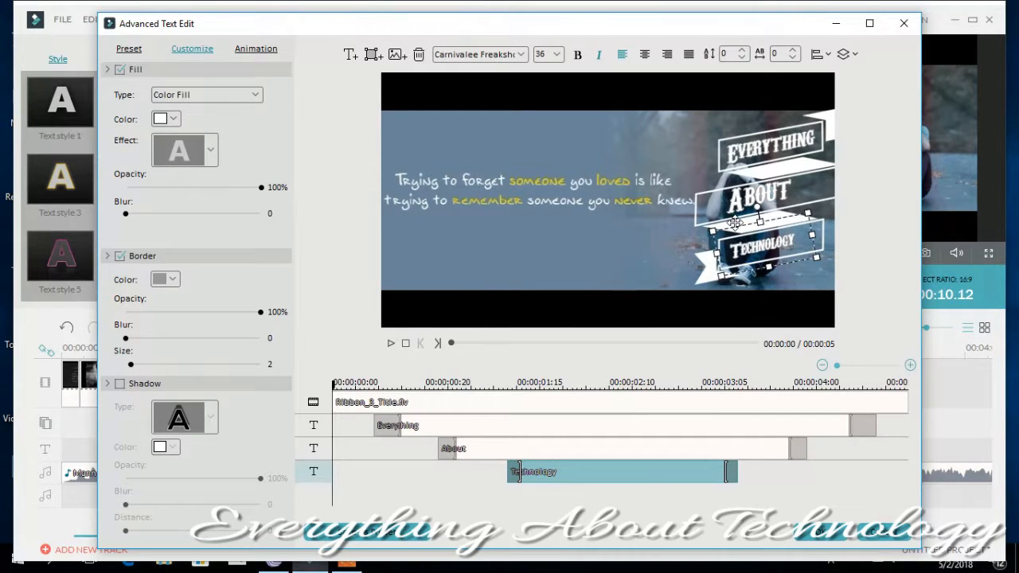
{"action": "left_click", "coordinate": [591, 268]}
{"action": "left_click", "coordinate": [824, 540]}
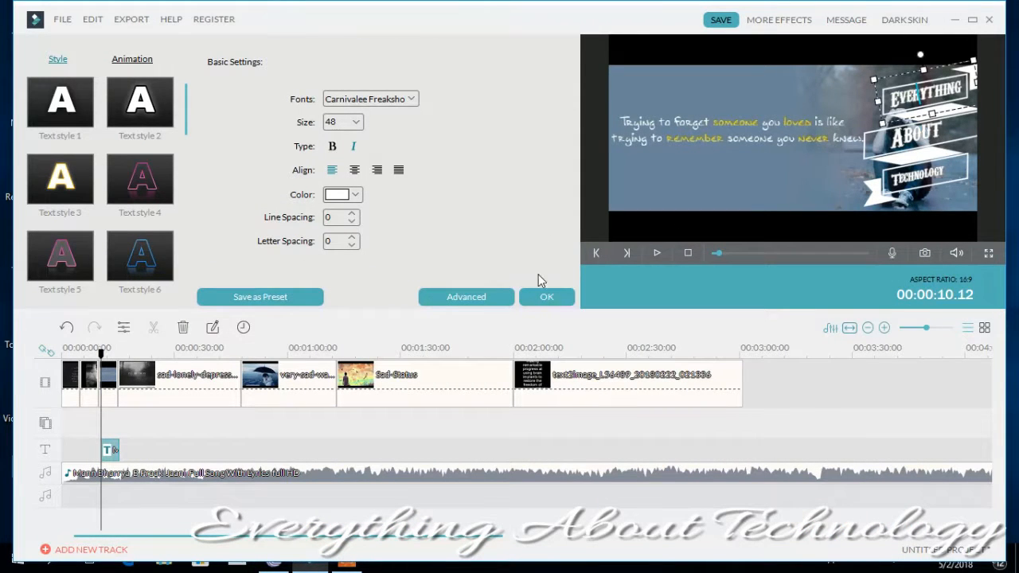
- Colour the title's "Everything" text yellow and its "About" text blue
{"action": "left_click", "coordinate": [355, 195]}
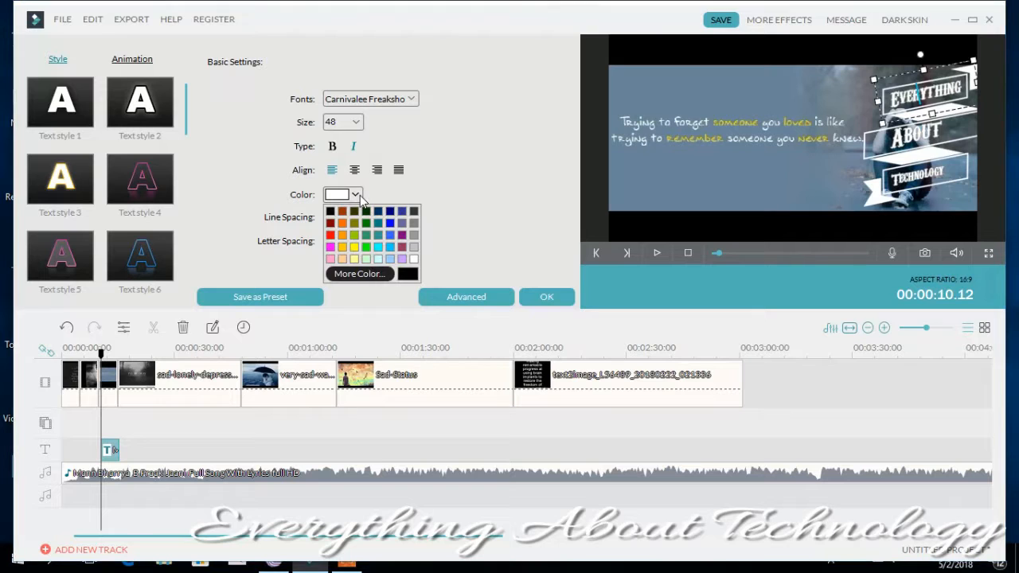
{"action": "left_click", "coordinate": [357, 255]}
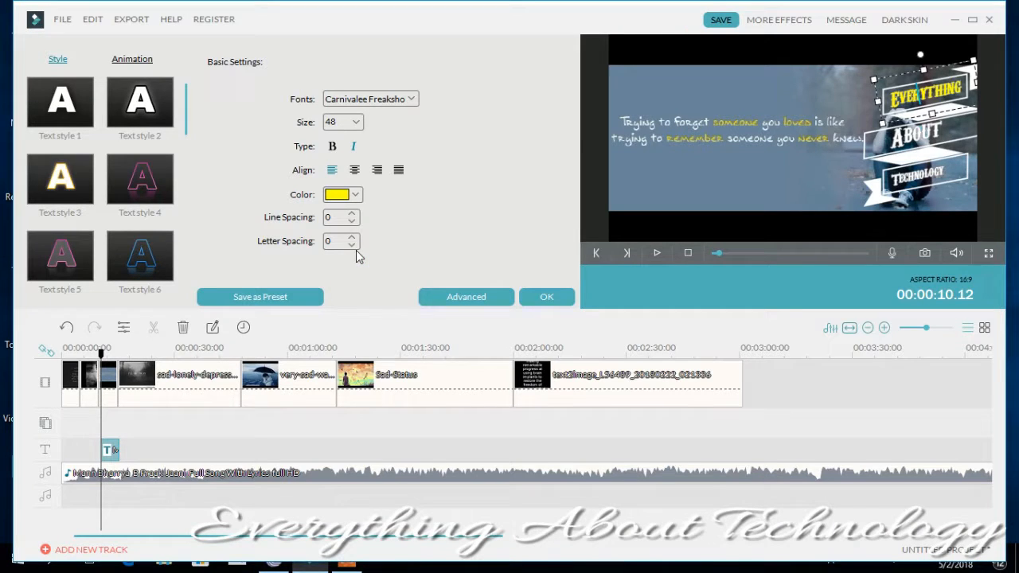
{"action": "left_click", "coordinate": [954, 144]}
{"action": "left_click", "coordinate": [358, 199]}
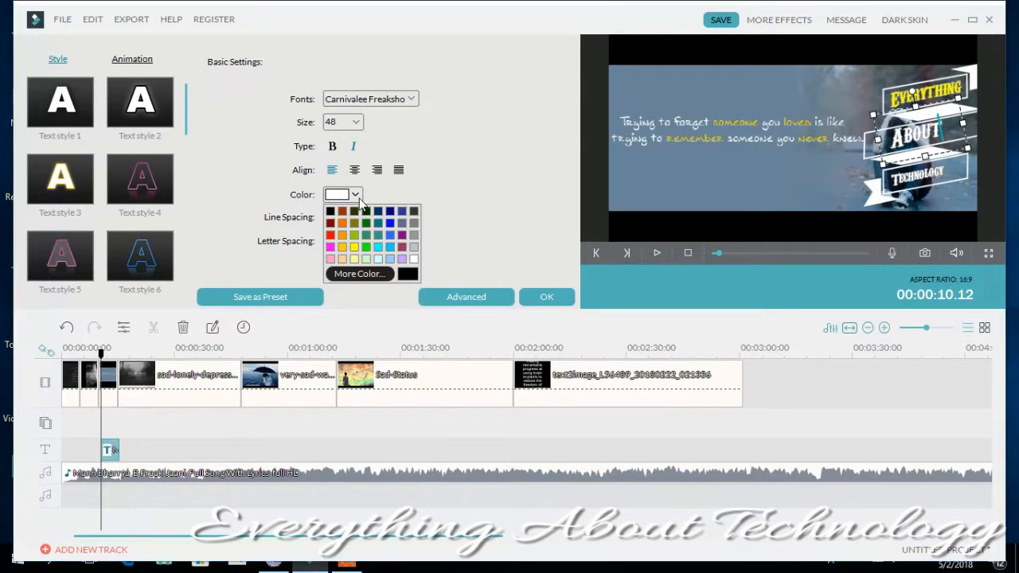
{"action": "left_click", "coordinate": [390, 227]}
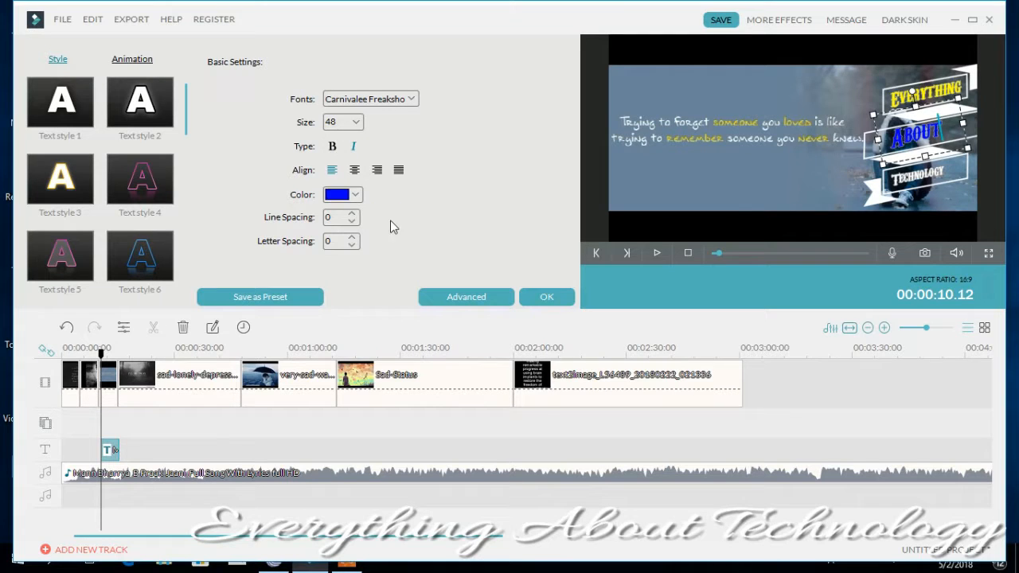
- Try light grey on the "Technology" text and set it back to white
{"action": "left_click", "coordinate": [940, 181]}
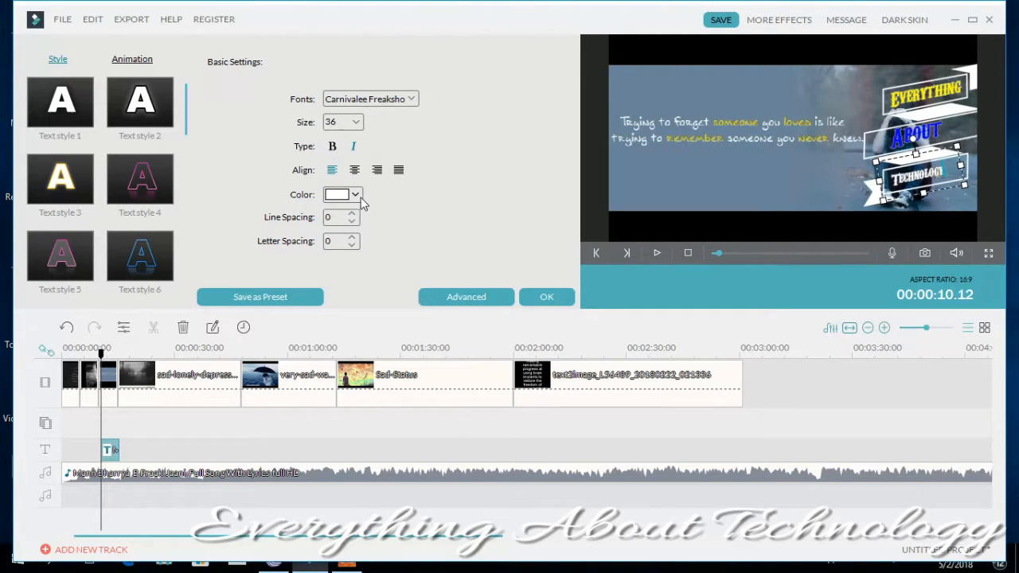
{"action": "left_click", "coordinate": [362, 201]}
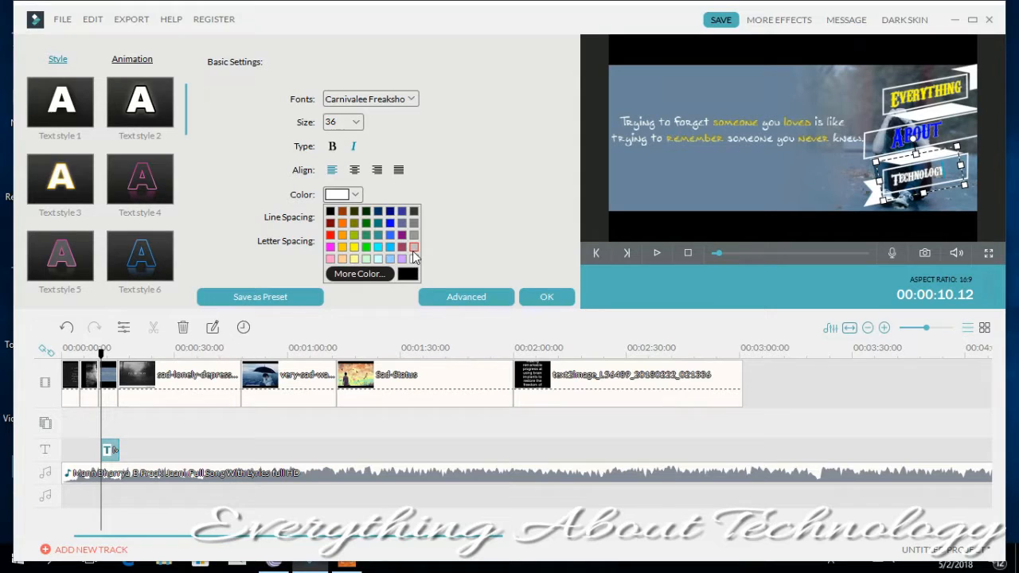
{"action": "left_click", "coordinate": [413, 253]}
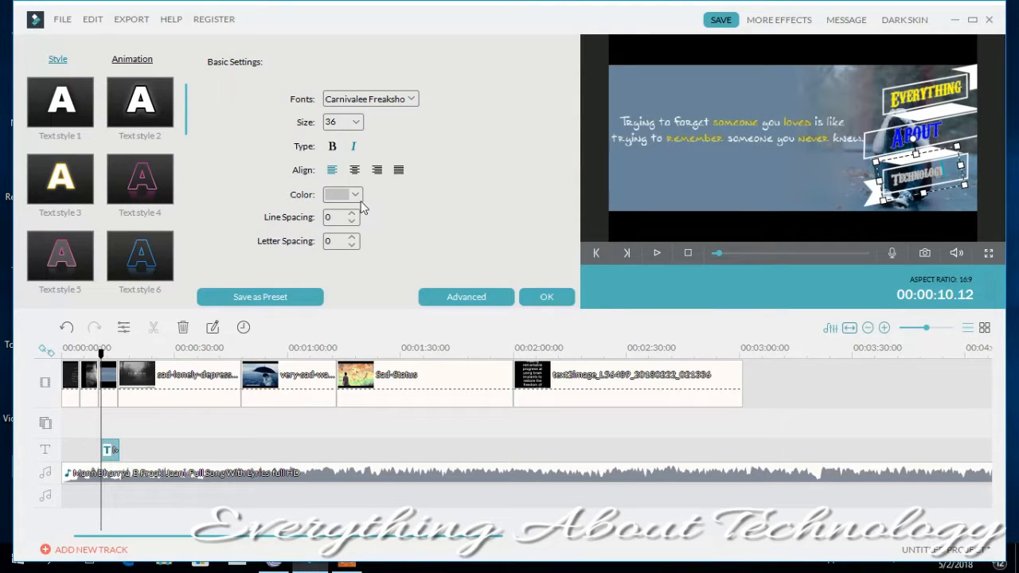
{"action": "left_click", "coordinate": [361, 204]}
{"action": "left_click", "coordinate": [412, 268]}
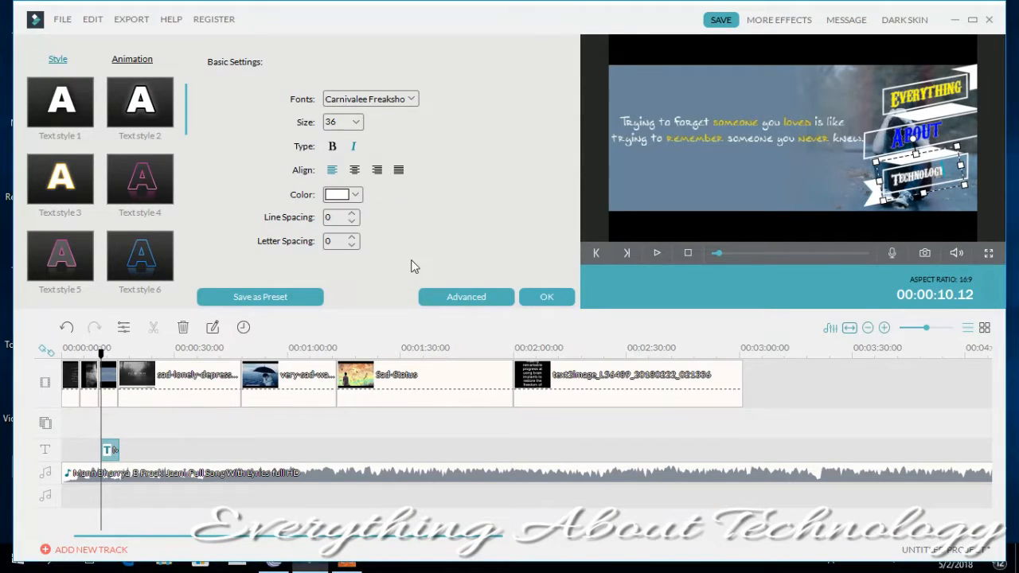
- Apply the title edits and play the titled picture, leaving the playhead at 00:00:14.11
{"action": "left_click", "coordinate": [543, 297]}
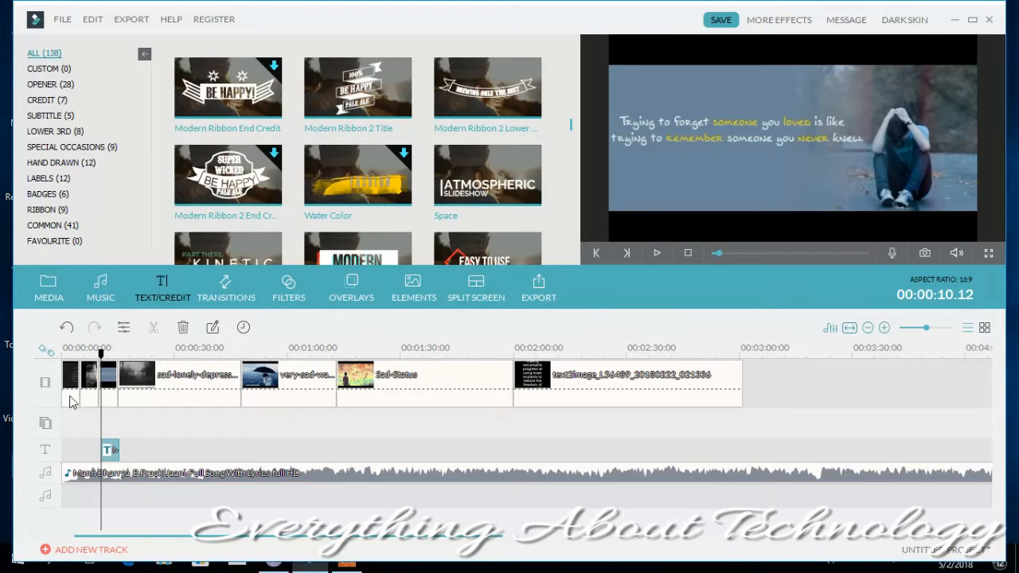
{"action": "left_click", "coordinate": [657, 253]}
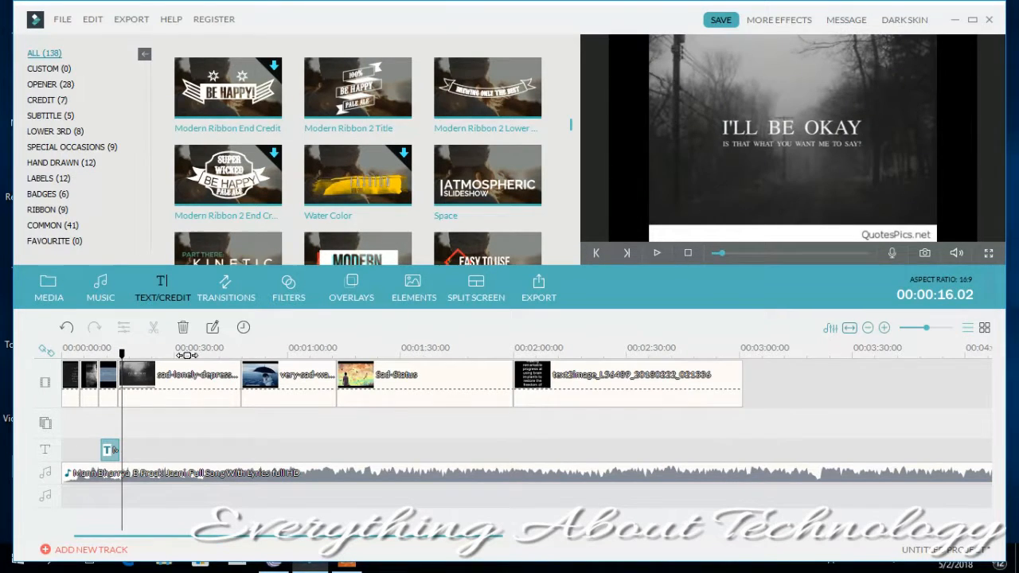
{"action": "left_click_drag", "start_coordinate": [122, 353], "coordinate": [116, 355]}
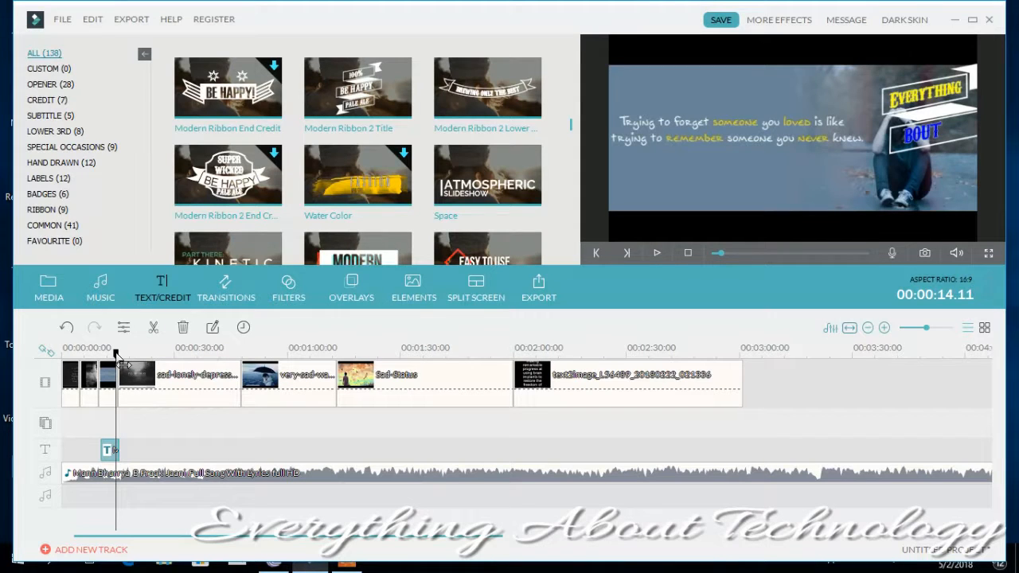
- Browse the transitions library and preview transitions such as Cube and Fadegrayscale
{"action": "left_click", "coordinate": [227, 297]}
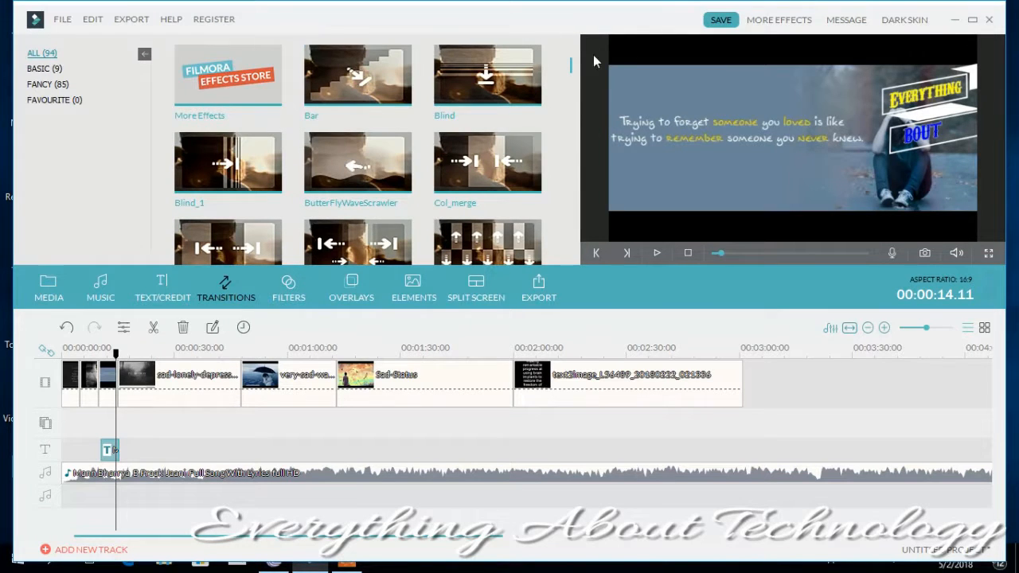
{"action": "left_click_drag", "start_coordinate": [573, 67], "coordinate": [571, 96]}
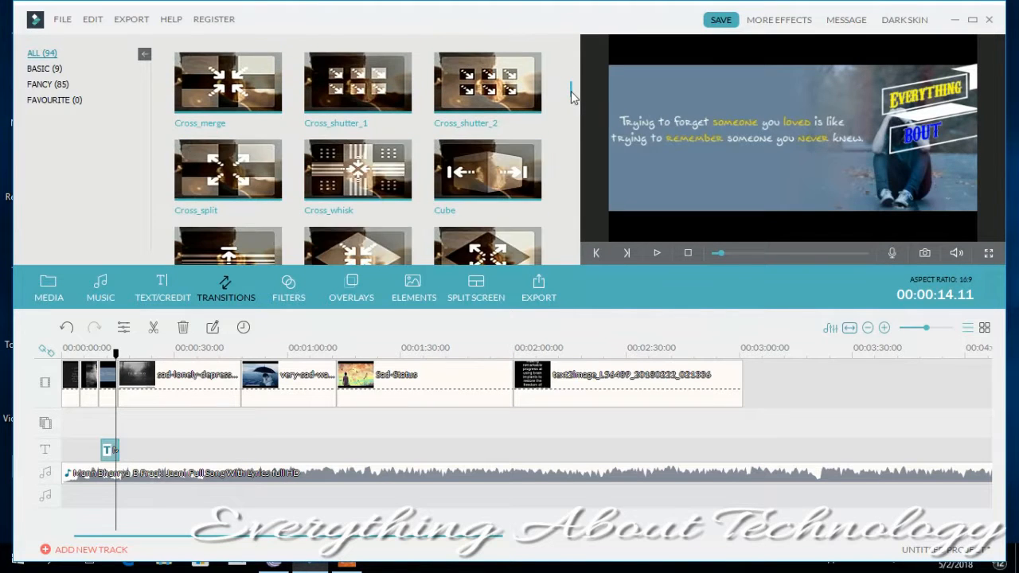
{"action": "left_click", "coordinate": [500, 157]}
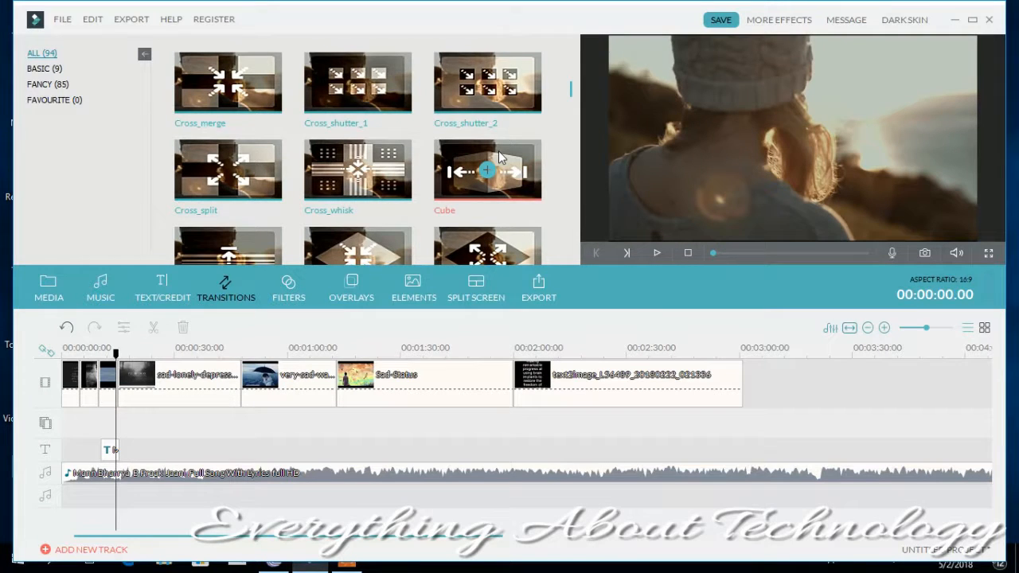
{"action": "left_click_drag", "start_coordinate": [570, 93], "coordinate": [570, 127]}
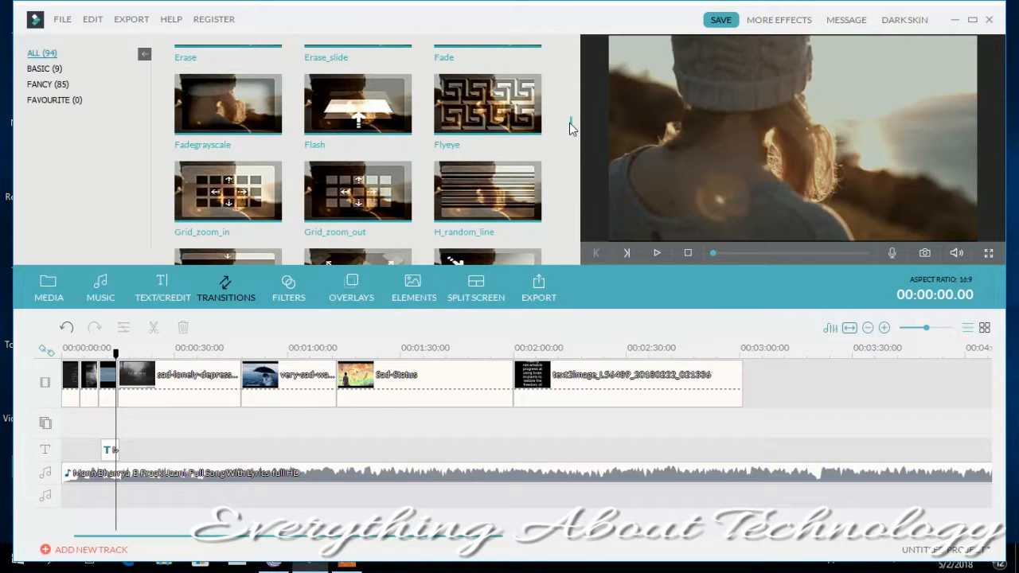
{"action": "left_click", "coordinate": [249, 111]}
{"action": "left_click", "coordinate": [358, 168]}
{"action": "left_click_drag", "start_coordinate": [572, 133], "coordinate": [570, 109]}
{"action": "scroll", "coordinate": [570, 110], "scroll_direction": "down", "scroll_amount": 1}
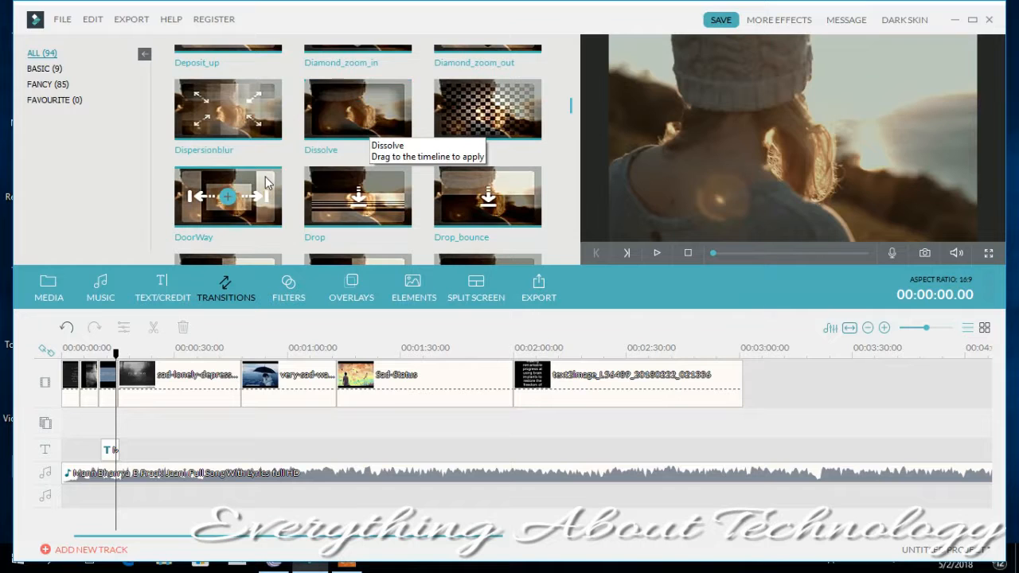
- Add the DoorWay transition between the third and fourth pictures and play the slideshow across it
{"action": "left_click", "coordinate": [266, 176]}
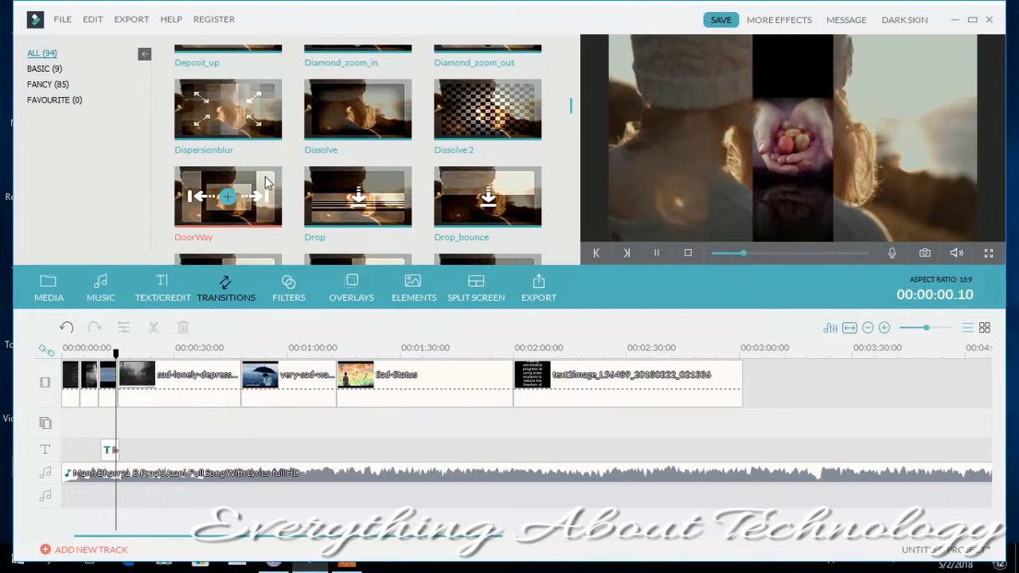
{"action": "left_click", "coordinate": [228, 197]}
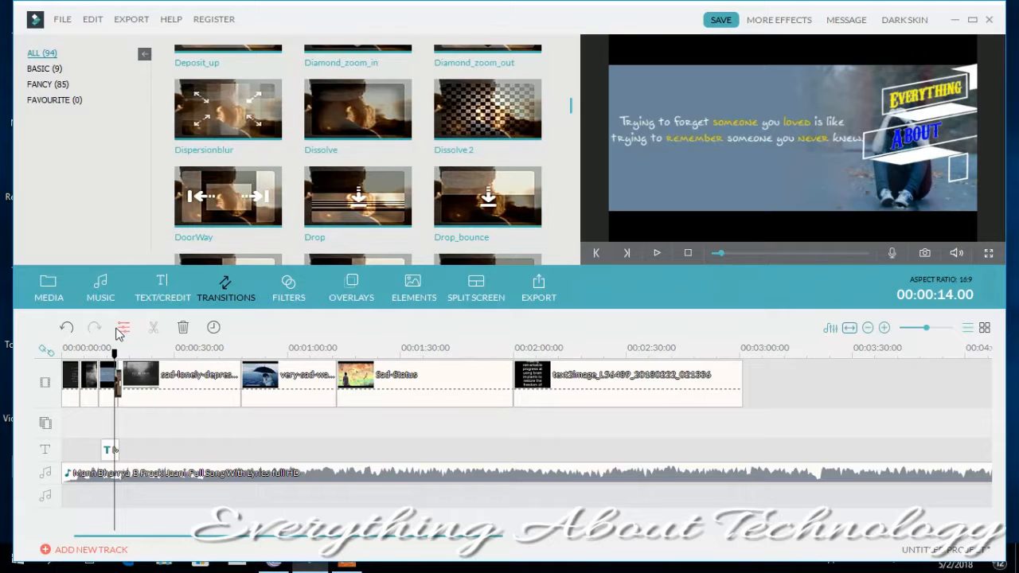
{"action": "left_click", "coordinate": [659, 252]}
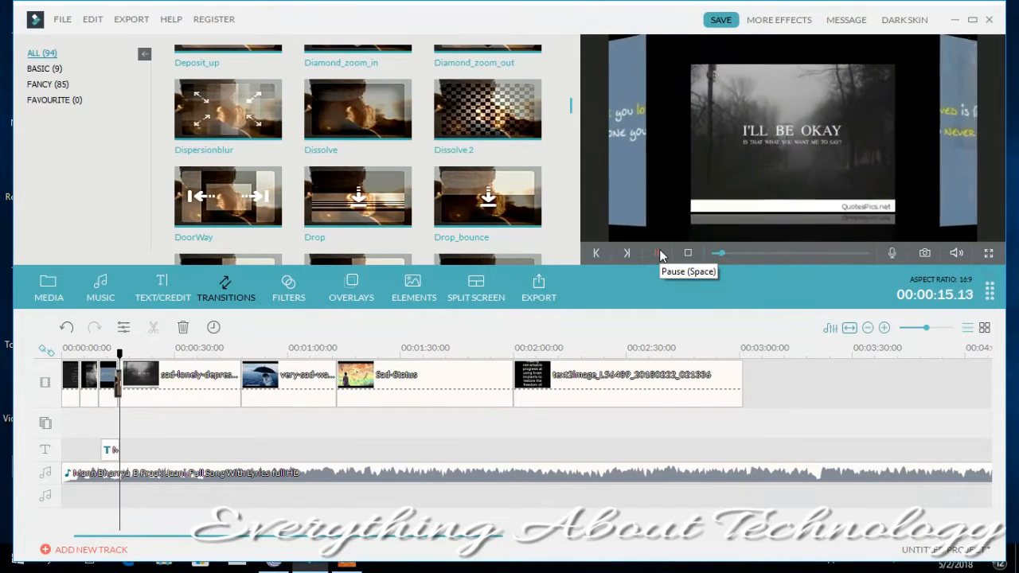
{"action": "left_click", "coordinate": [659, 251]}
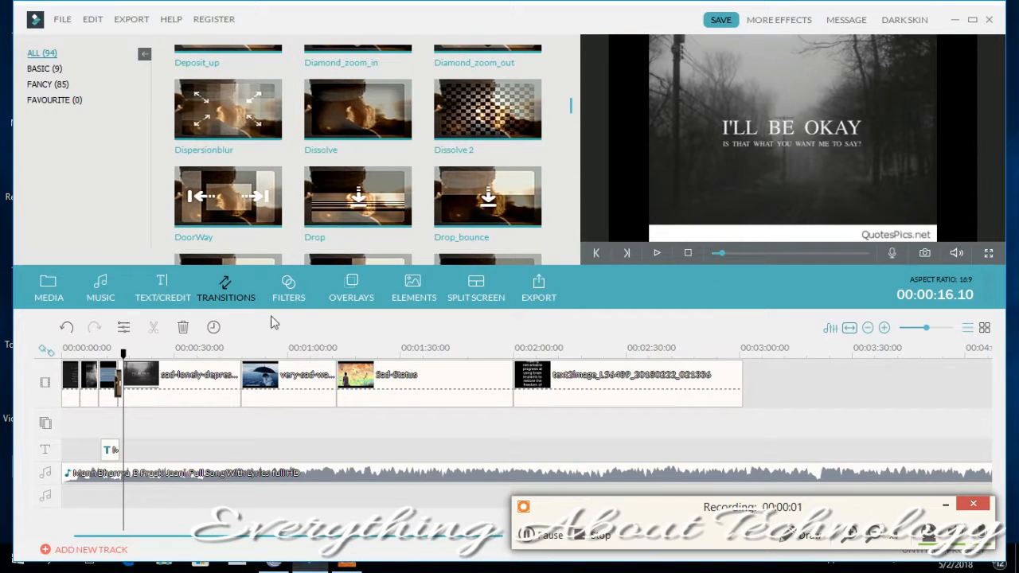
- Add the Colorful Light Leaks 2 filter at 00:00:16.10 and play the filtered picture
{"action": "left_click", "coordinate": [291, 287]}
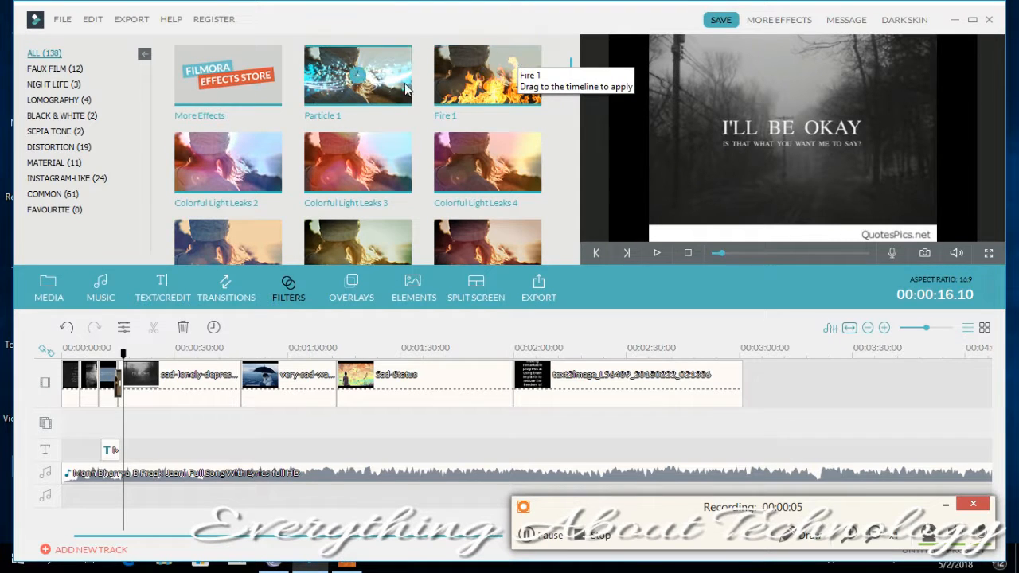
{"action": "left_click", "coordinate": [269, 164]}
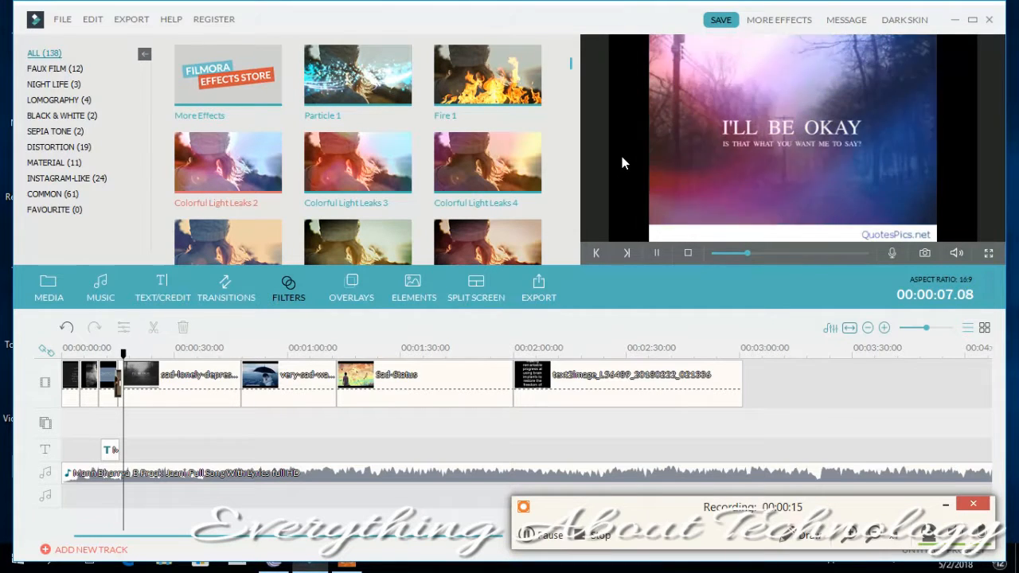
{"action": "left_click", "coordinate": [227, 163]}
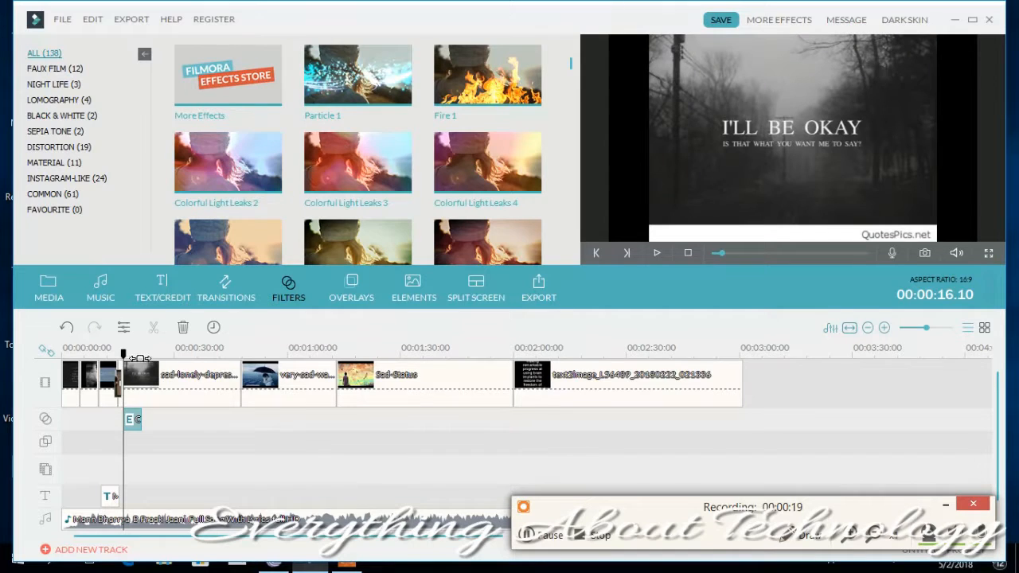
{"action": "left_click", "coordinate": [656, 253]}
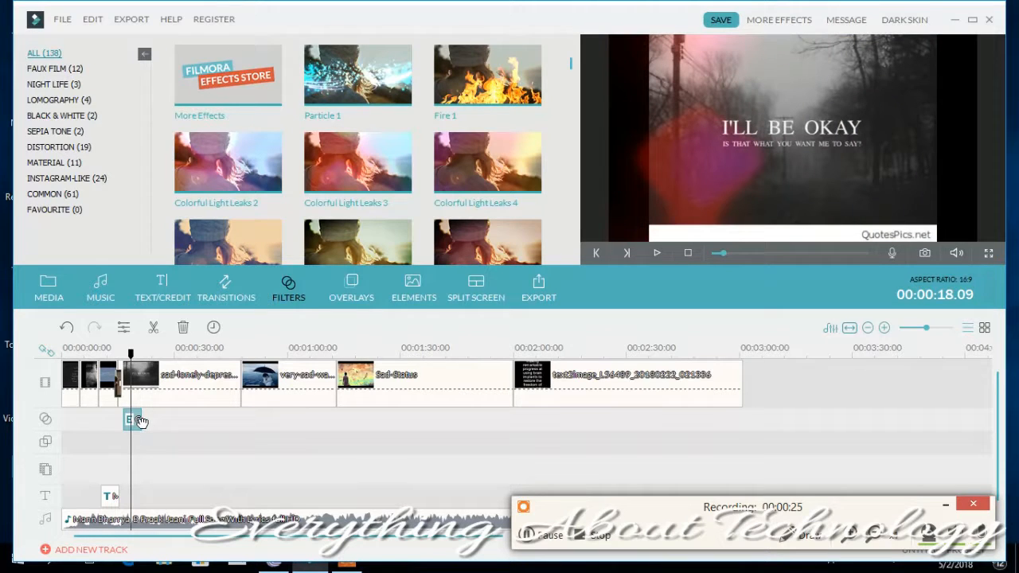
- Stretch the Colorful Light Leaks 2 filter over the whole slideshow, from the first picture to the last, and play it from the start
{"action": "left_click_drag", "start_coordinate": [137, 418], "coordinate": [739, 413]}
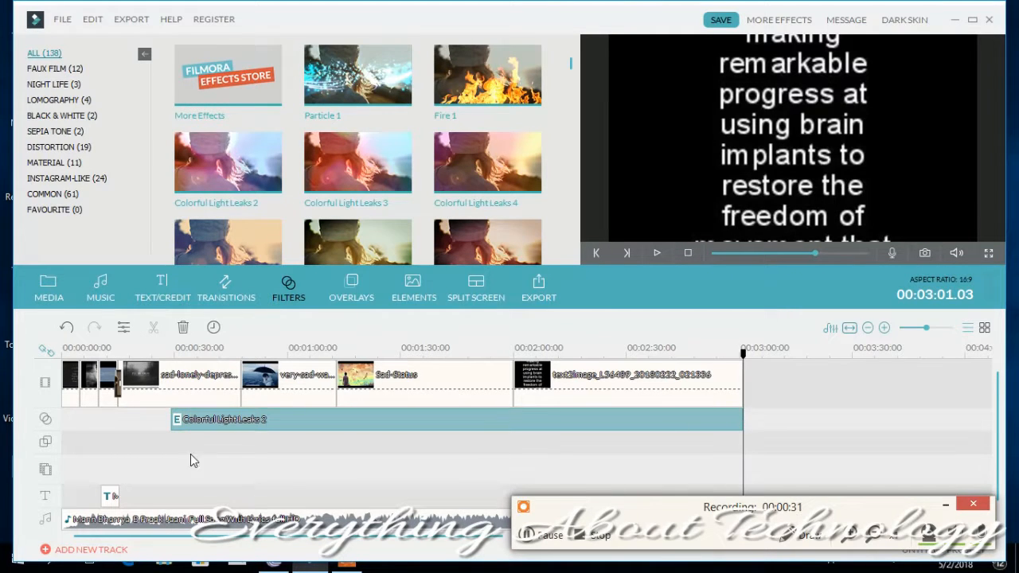
{"action": "left_click_drag", "start_coordinate": [166, 418], "coordinate": [63, 415]}
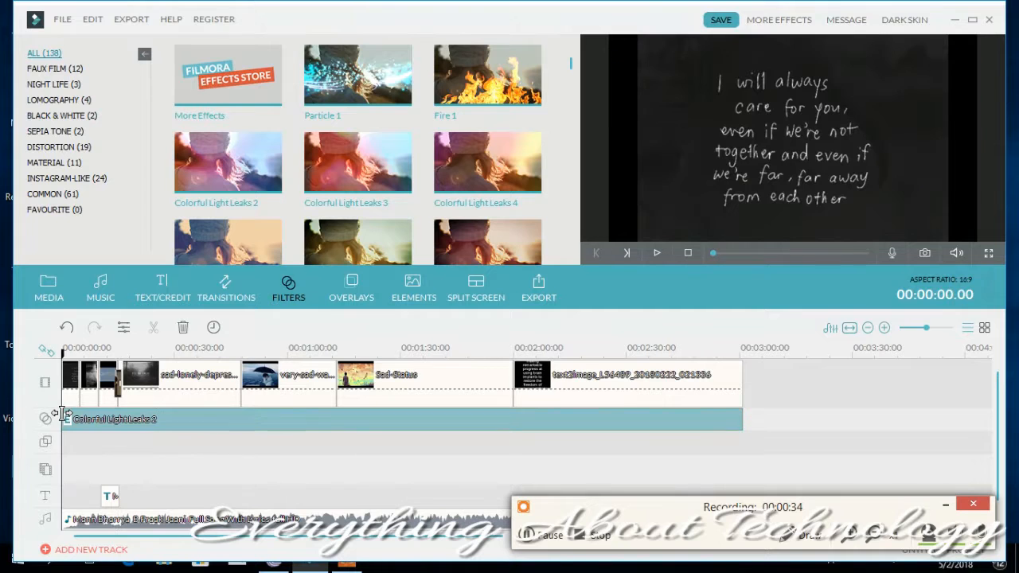
{"action": "left_click", "coordinate": [656, 253]}
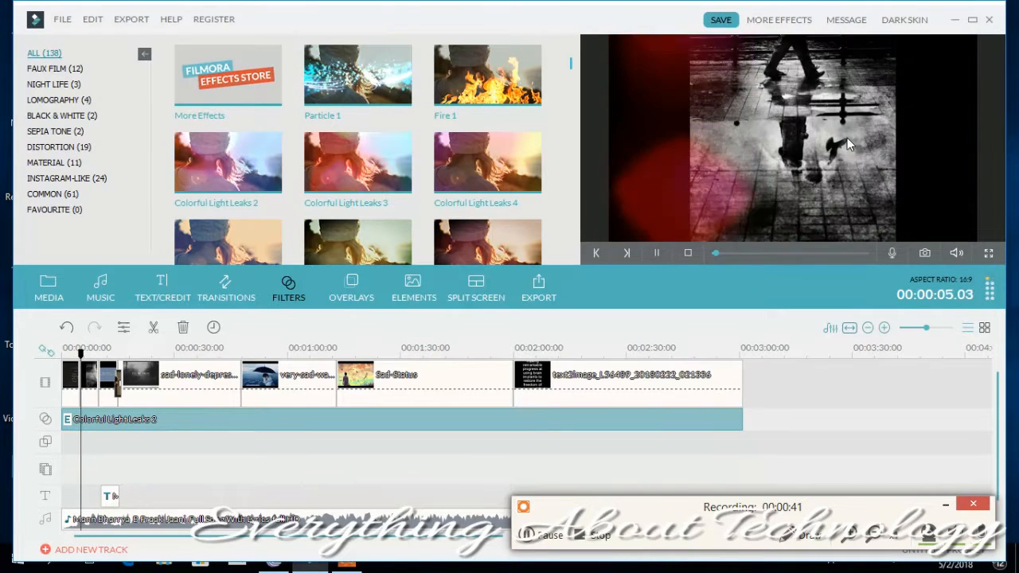
- Preview the Bokeh 1 and Bokeh 2 overlays on the slideshow picture
{"action": "left_click", "coordinate": [355, 291]}
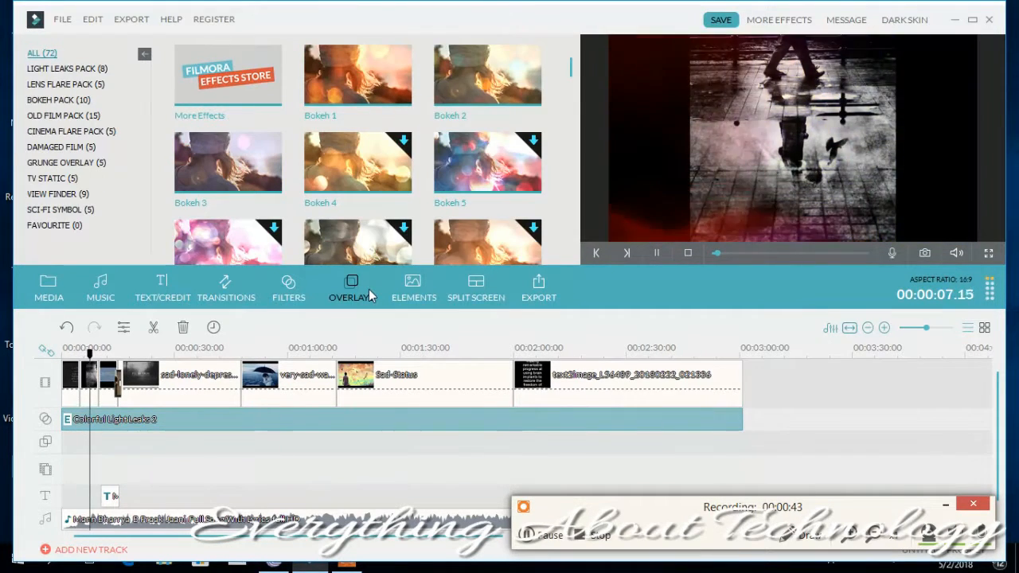
{"action": "left_click", "coordinate": [394, 80]}
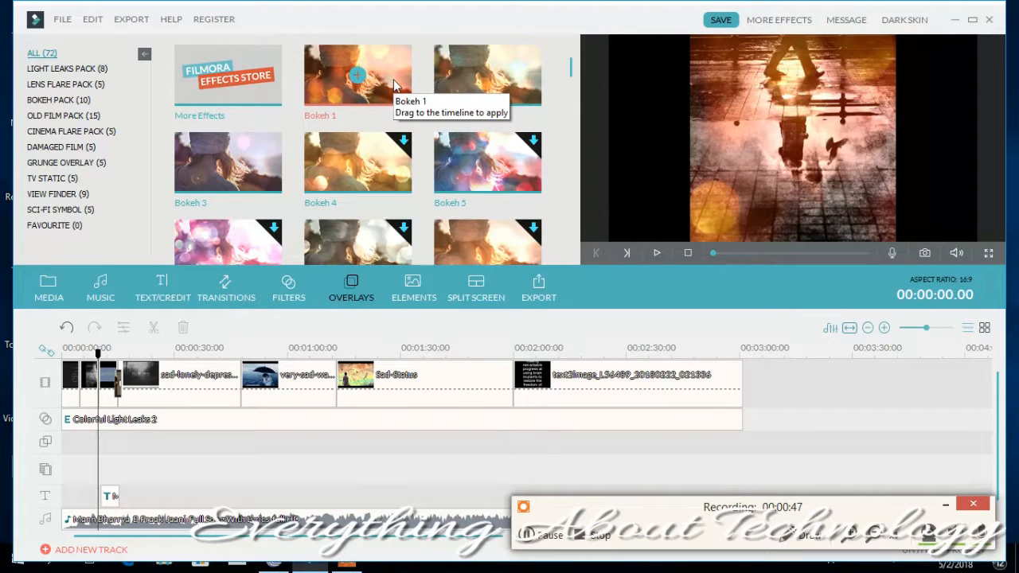
{"action": "left_click", "coordinate": [519, 61]}
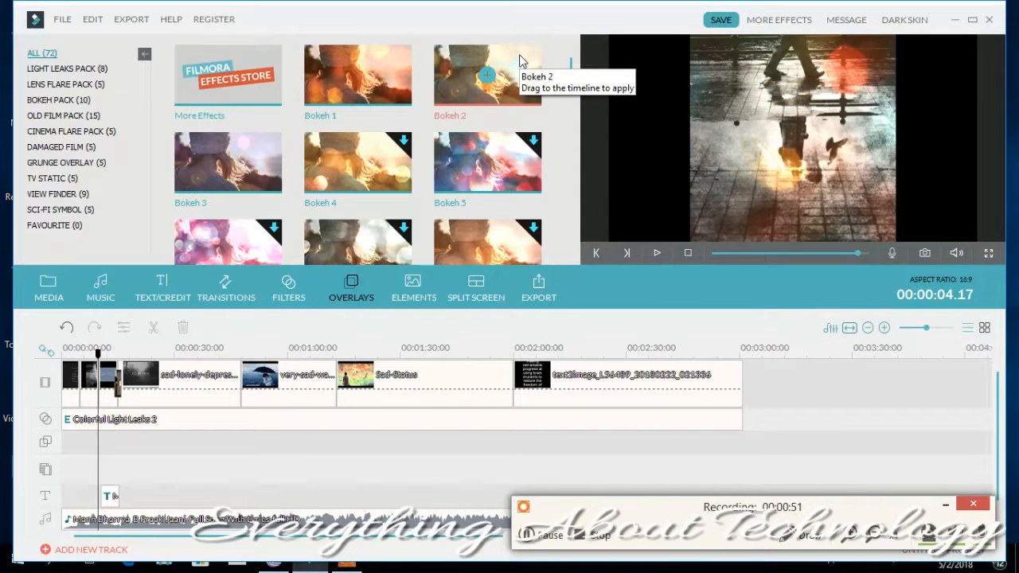
- Browse the elements library to the love graphics and preview the Heart 3 element
{"action": "left_click", "coordinate": [414, 293]}
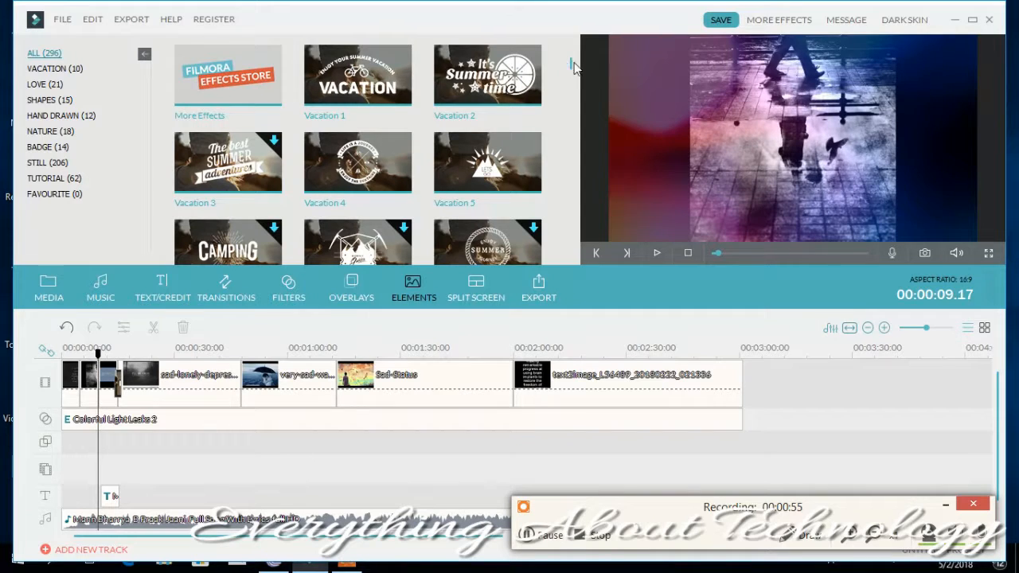
{"action": "left_click_drag", "start_coordinate": [571, 62], "coordinate": [571, 73]}
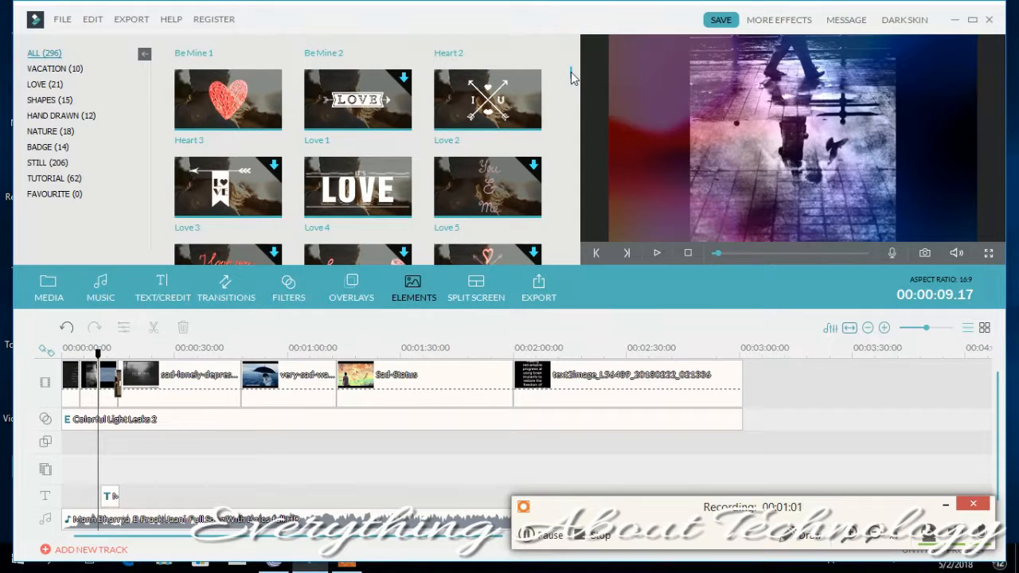
{"action": "left_click", "coordinate": [233, 113]}
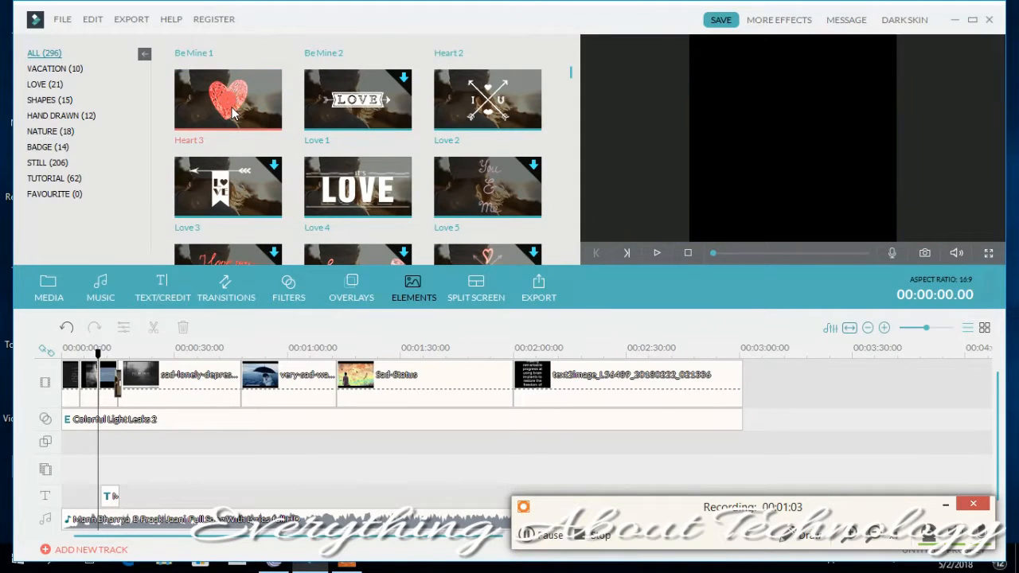
- Add the Heart 3 element at 00:00:09.17, replace it with Love 2, and browse the elements library down to the snow graphics
{"action": "double_click", "coordinate": [232, 113]}
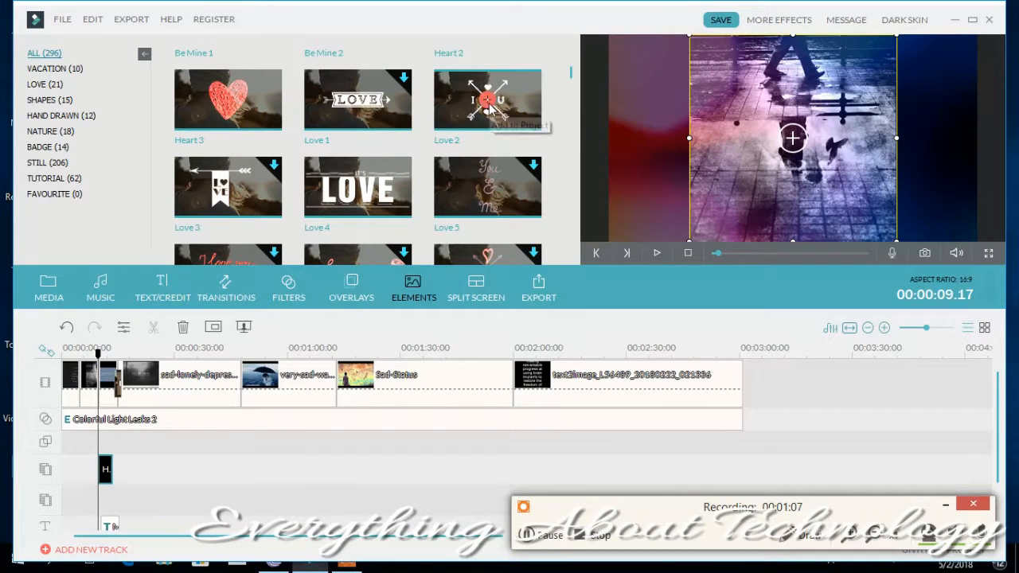
{"action": "left_click_drag", "start_coordinate": [489, 107], "coordinate": [750, 179]}
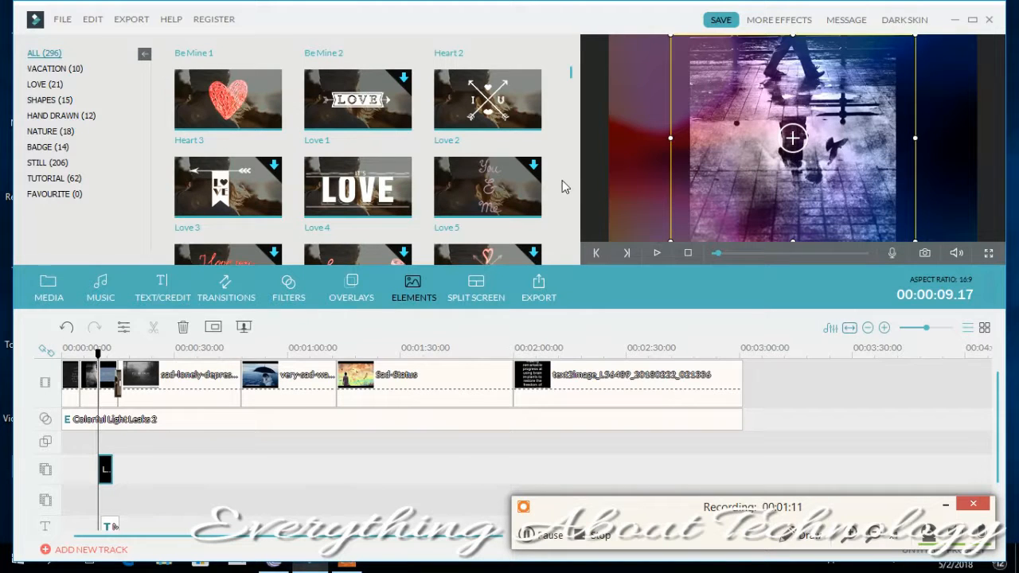
{"action": "scroll", "coordinate": [575, 84], "scroll_direction": "down", "scroll_amount": 5}
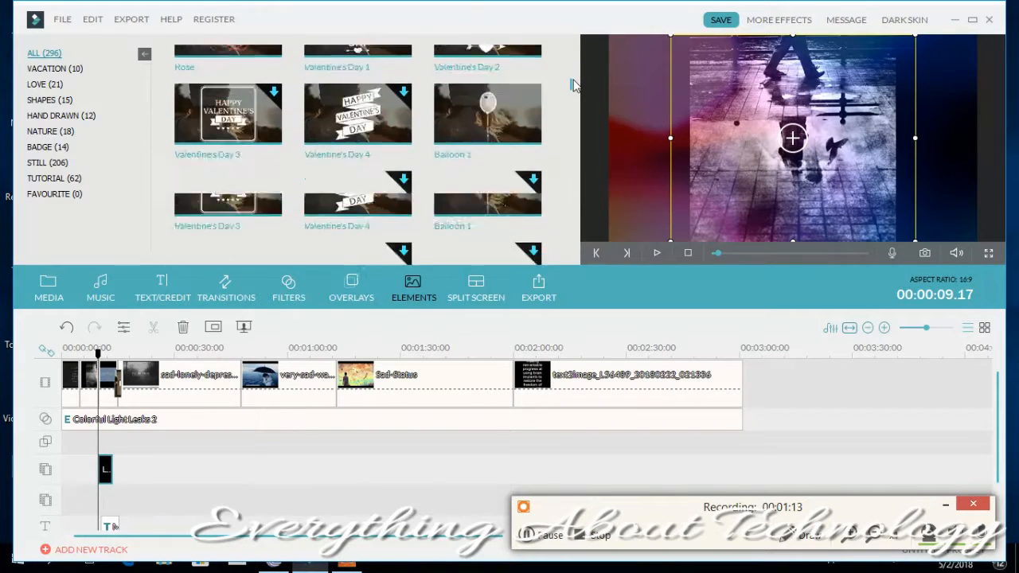
{"action": "scroll", "coordinate": [575, 85], "scroll_direction": "down", "scroll_amount": 10}
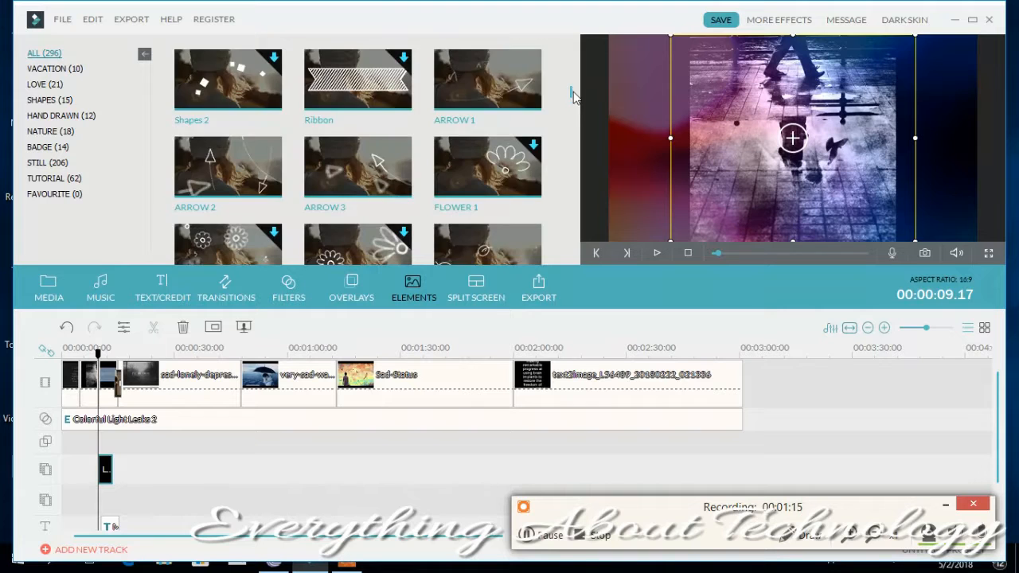
{"action": "scroll", "coordinate": [575, 111], "scroll_direction": "down", "scroll_amount": 10}
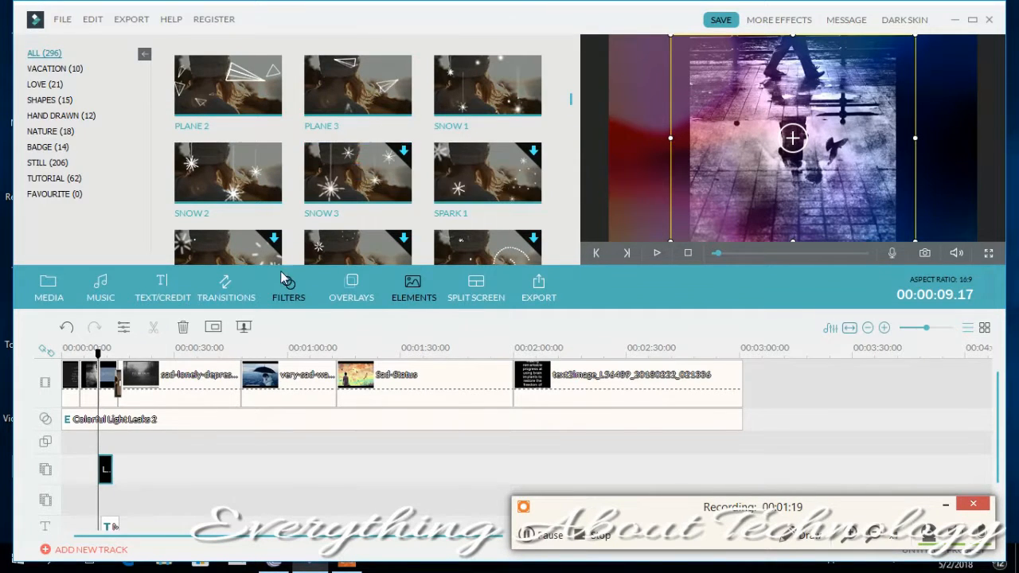
- Try a heart-shaped mask on the Love 2 element in the advanced PIP editor, play its preview and discard the edit
{"action": "double_click", "coordinate": [106, 468]}
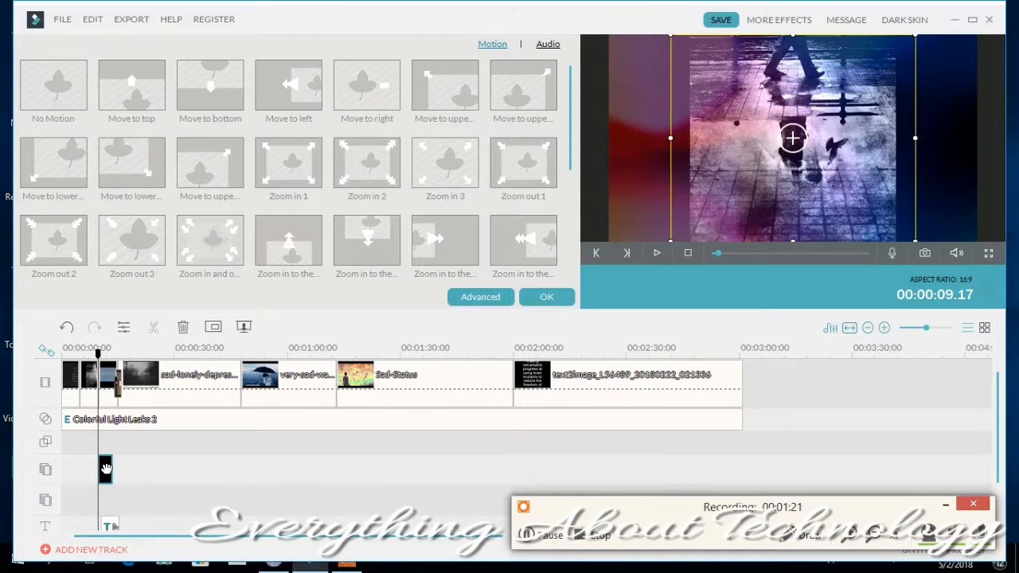
{"action": "left_click", "coordinate": [480, 296]}
{"action": "left_click", "coordinate": [363, 196]}
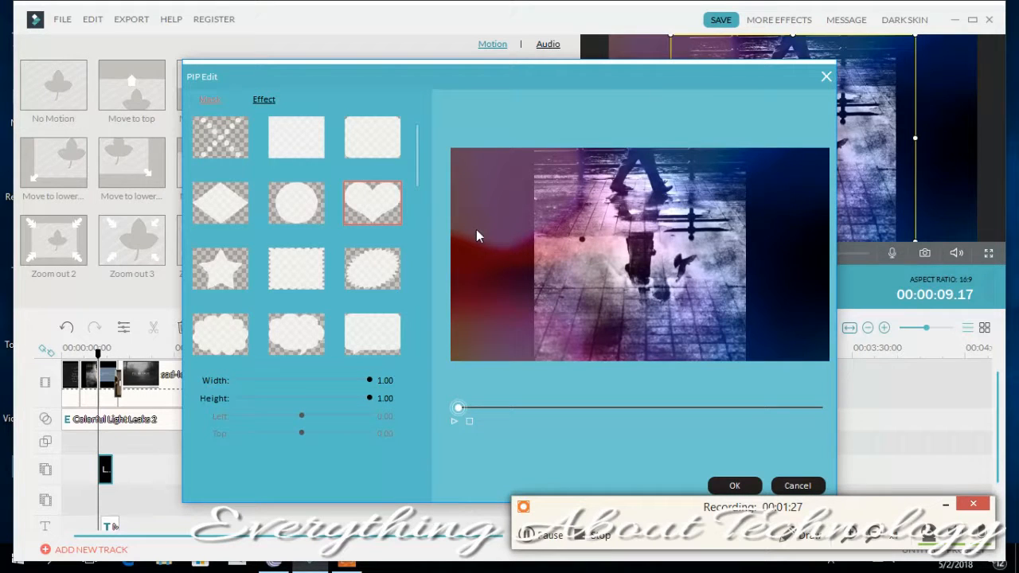
{"action": "left_click", "coordinate": [452, 420]}
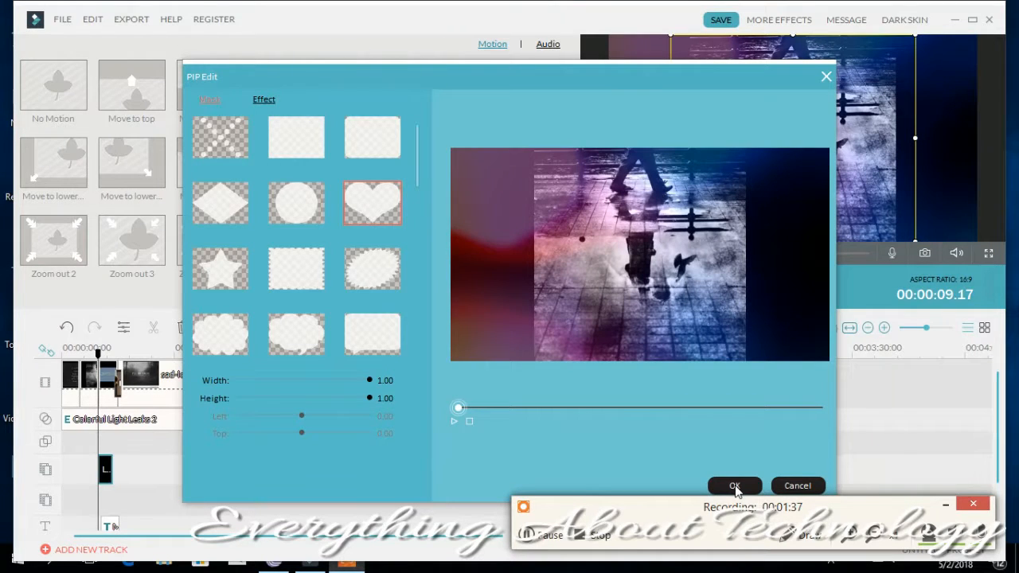
{"action": "left_click", "coordinate": [793, 487]}
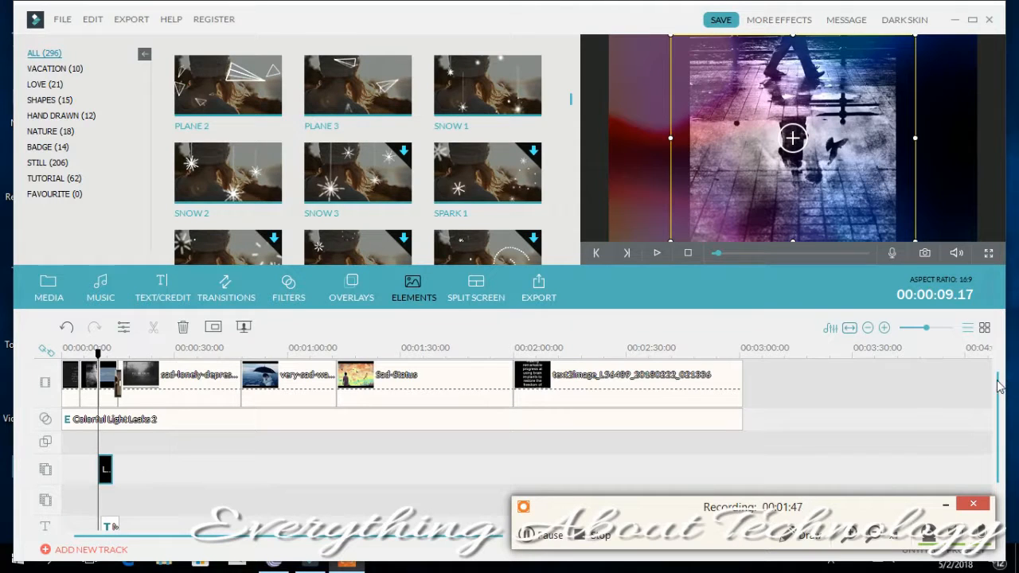
- Split the song on the audio track at 00:00:09.17
{"action": "left_click", "coordinate": [945, 507]}
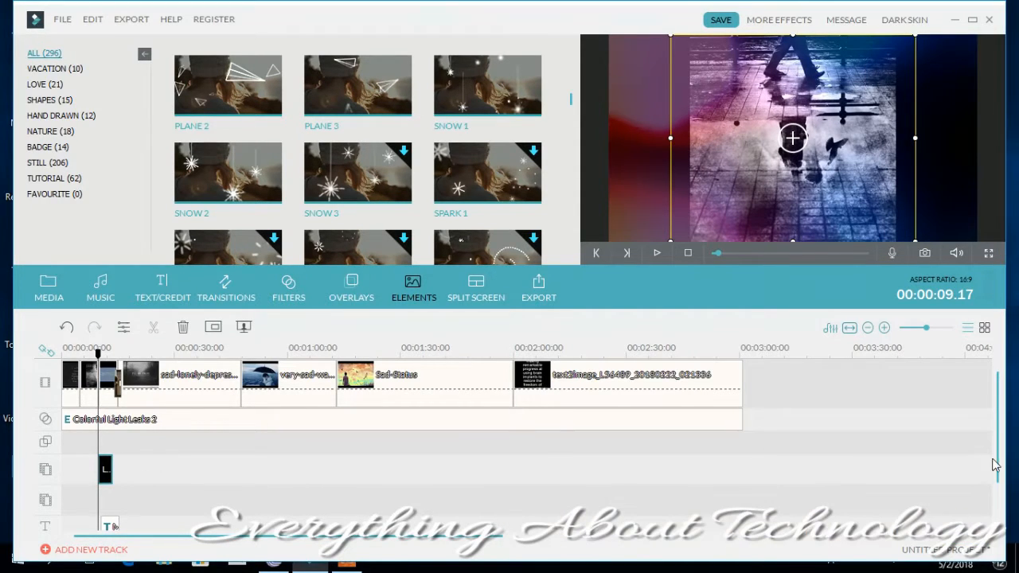
{"action": "left_click_drag", "start_coordinate": [1000, 469], "coordinate": [1000, 499]}
{"action": "right_click", "coordinate": [410, 493]}
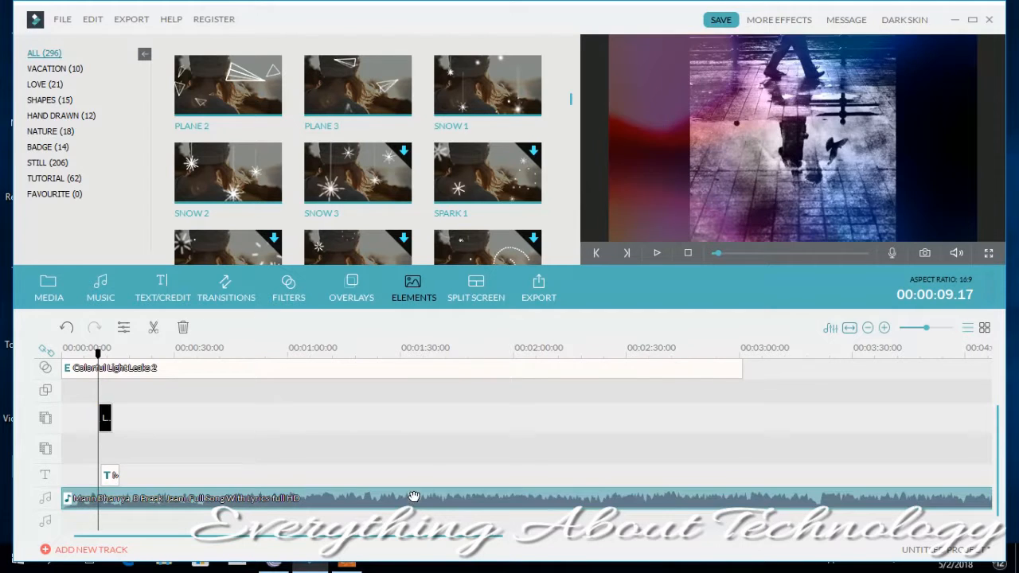
{"action": "left_click", "coordinate": [442, 461]}
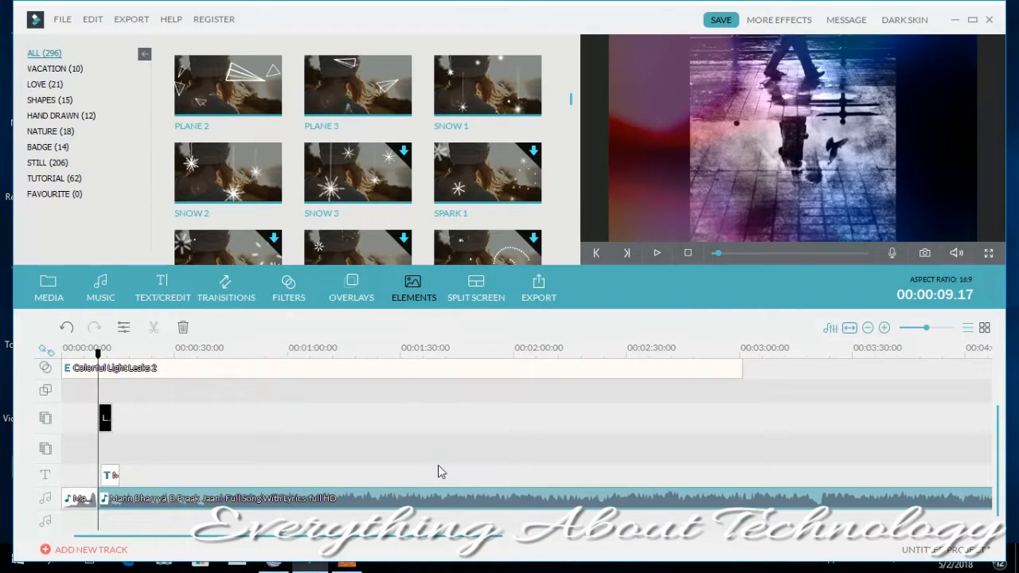
- Lower the volume of the short song segment at the start of the audio track and accept the audio settings
{"action": "left_click", "coordinate": [76, 498]}
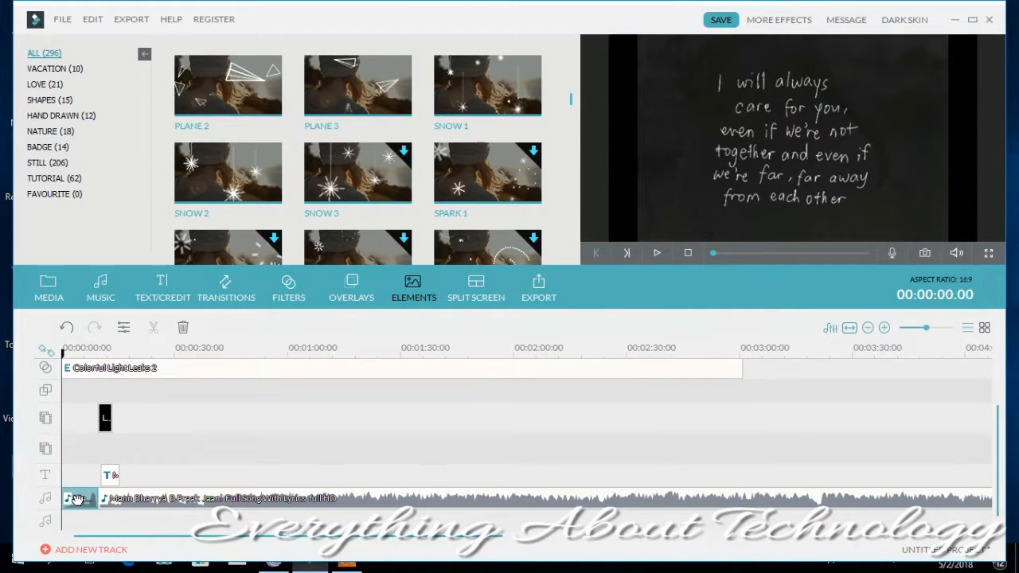
{"action": "right_click", "coordinate": [75, 498]}
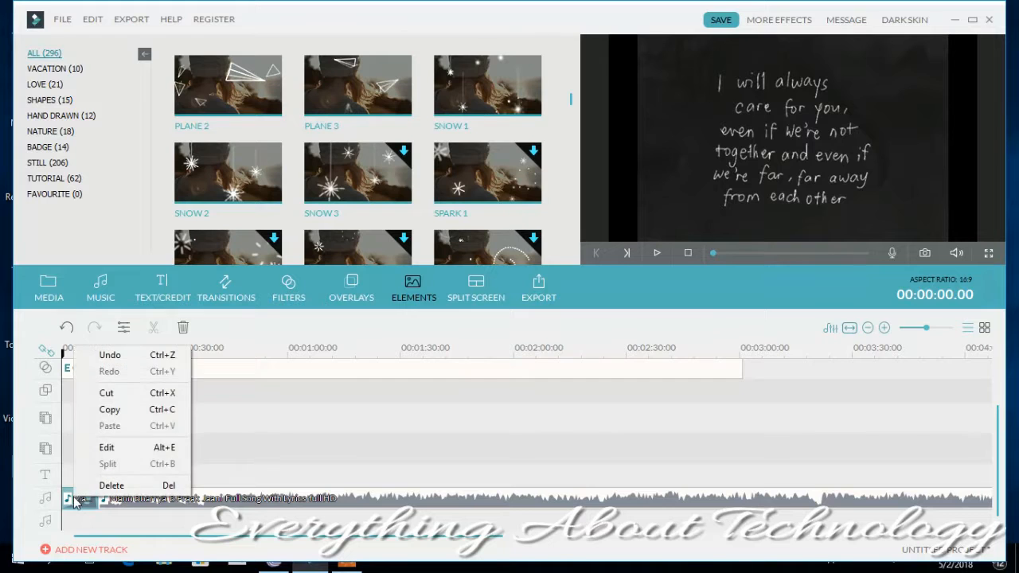
{"action": "left_click", "coordinate": [106, 449]}
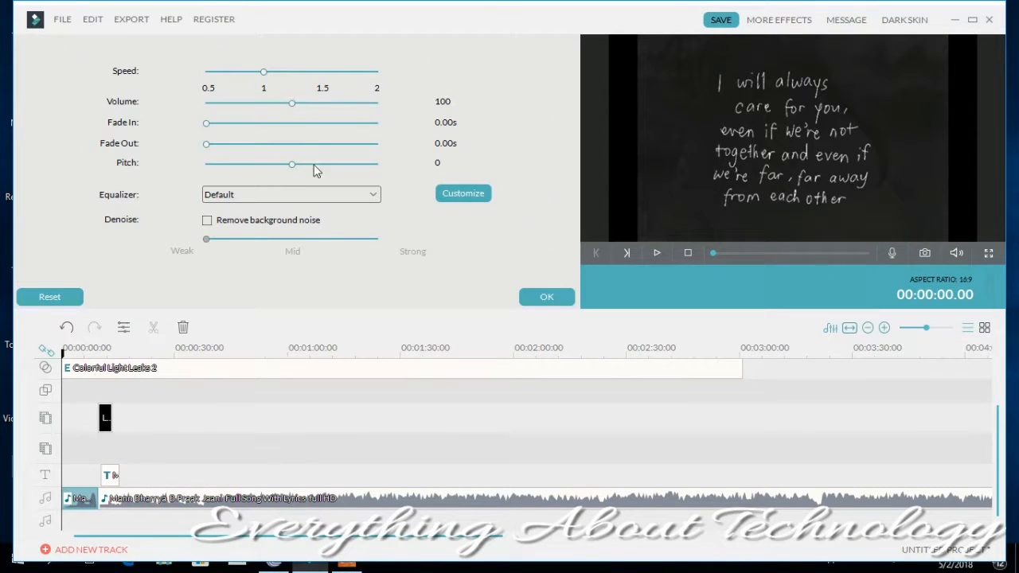
{"action": "left_click_drag", "start_coordinate": [291, 104], "coordinate": [222, 103]}
{"action": "left_click", "coordinate": [535, 293]}
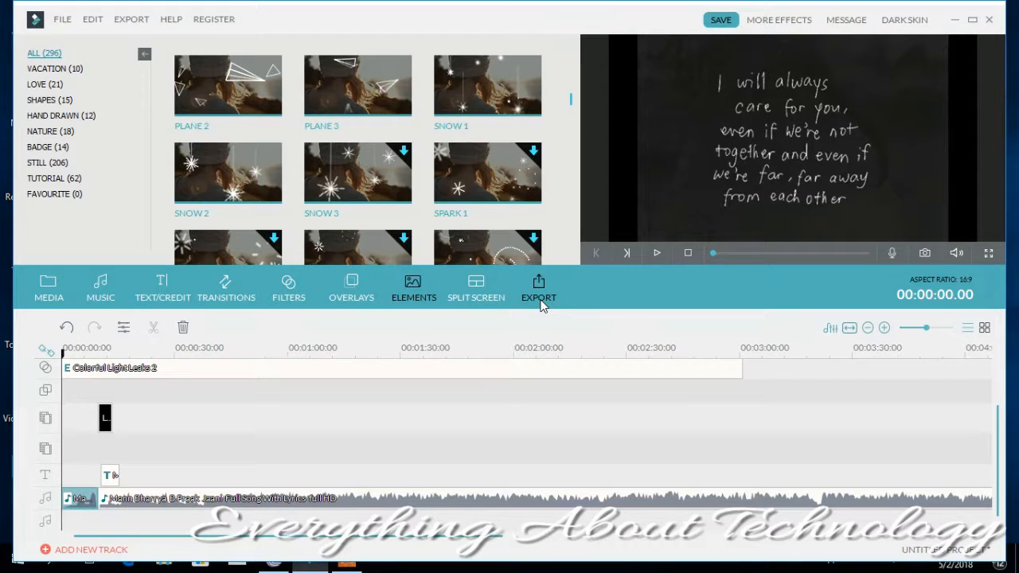
- Play the slideshow from the start through the Love 2 element and ribbon title to check the quieter song opening, and pause it
{"action": "left_click", "coordinate": [653, 250]}
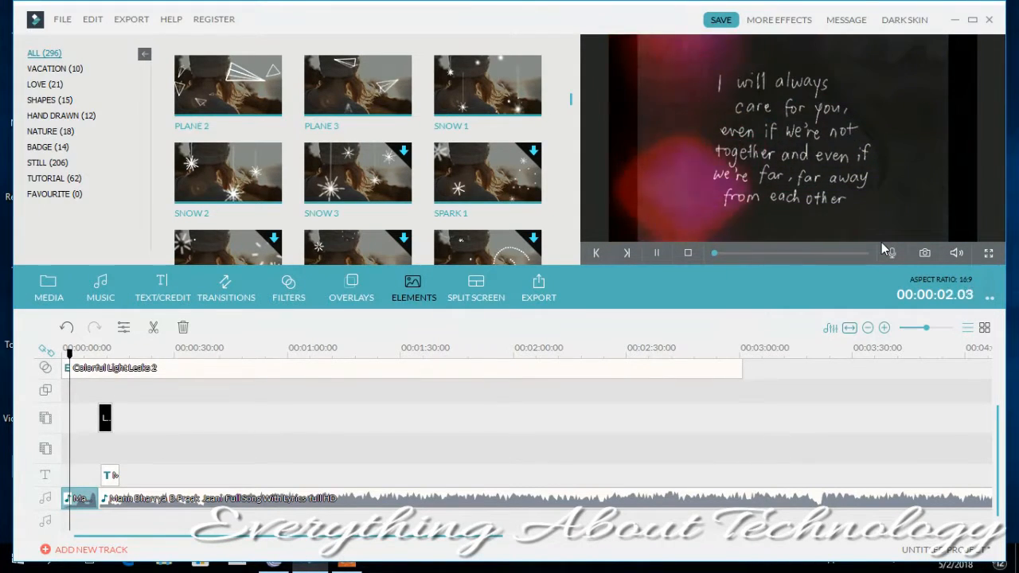
{"action": "key", "text": "XF86AudioRaiseVolume"}
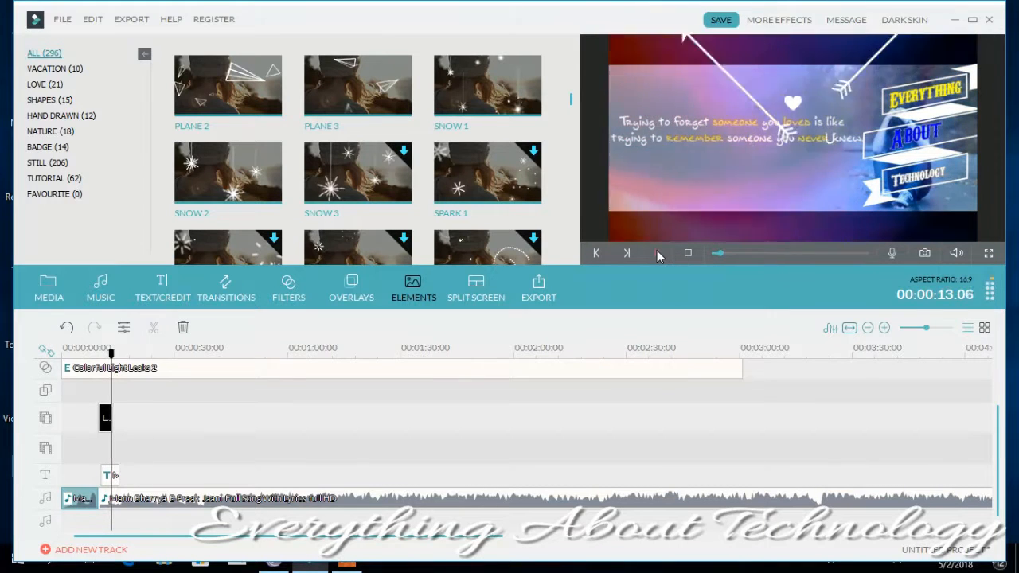
{"action": "left_click", "coordinate": [657, 252]}
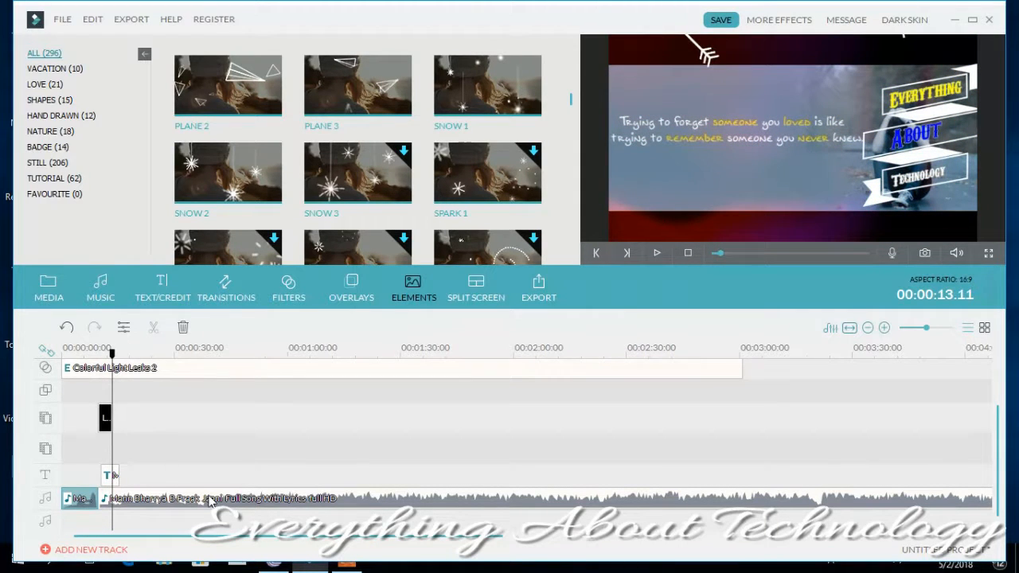
- Review the audio settings of the longer second song segment and close them
{"action": "left_click_drag", "start_coordinate": [210, 500], "coordinate": [213, 479]}
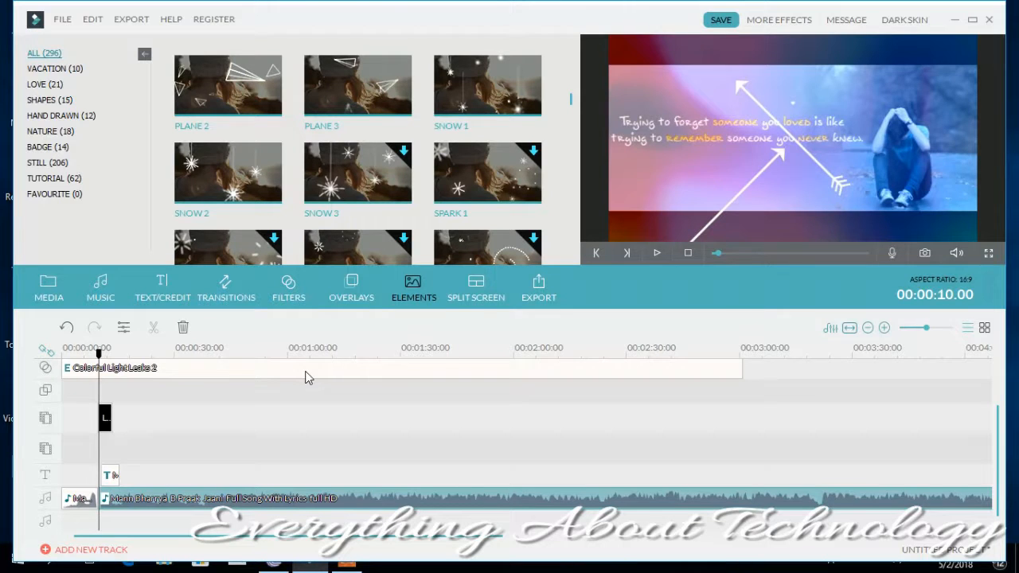
{"action": "left_click", "coordinate": [123, 329]}
{"action": "left_click", "coordinate": [555, 301]}
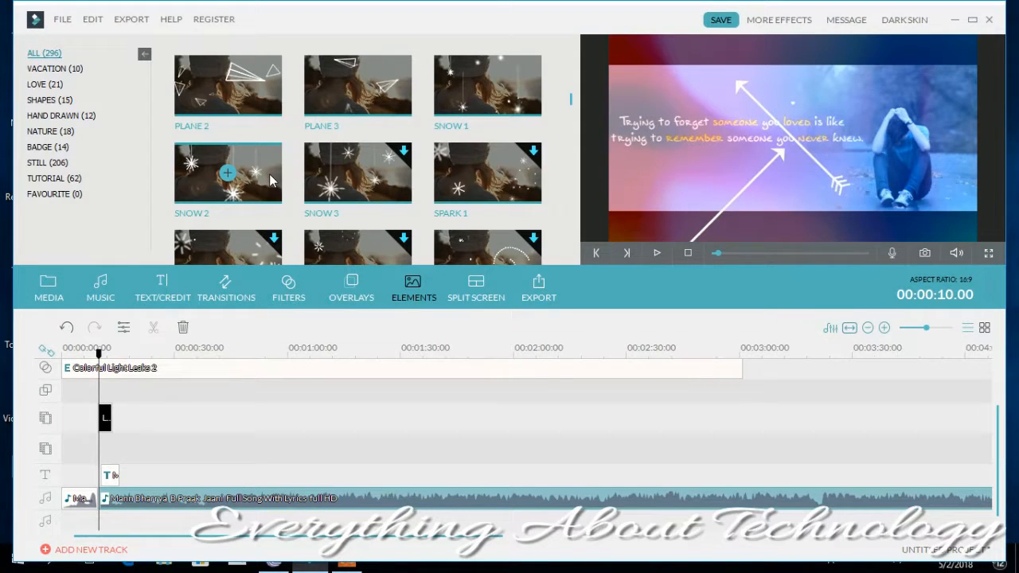
- Open the export settings for the slideshow and compare the device presets with the file format options
{"action": "left_click", "coordinate": [138, 22]}
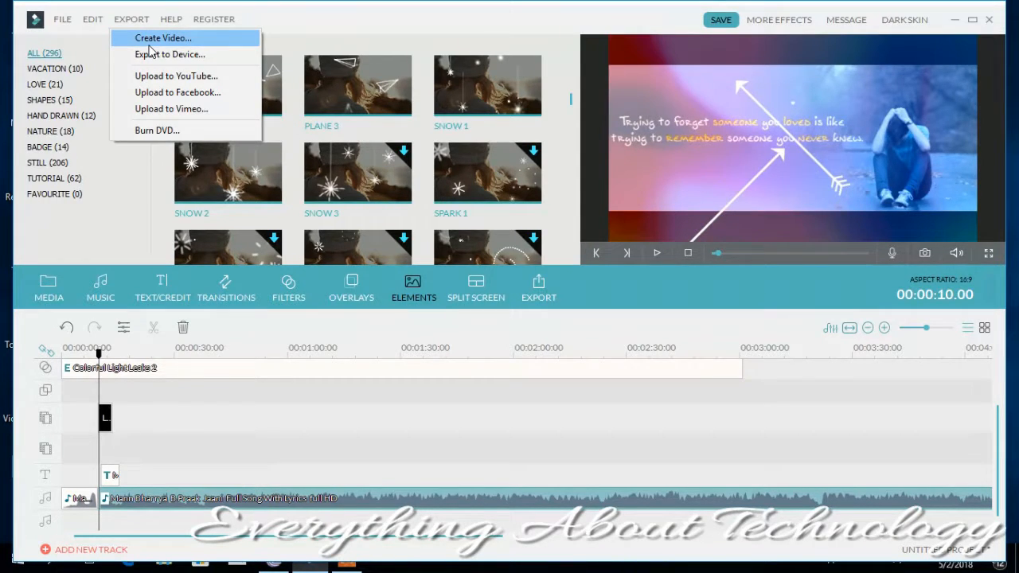
{"action": "left_click", "coordinate": [152, 56]}
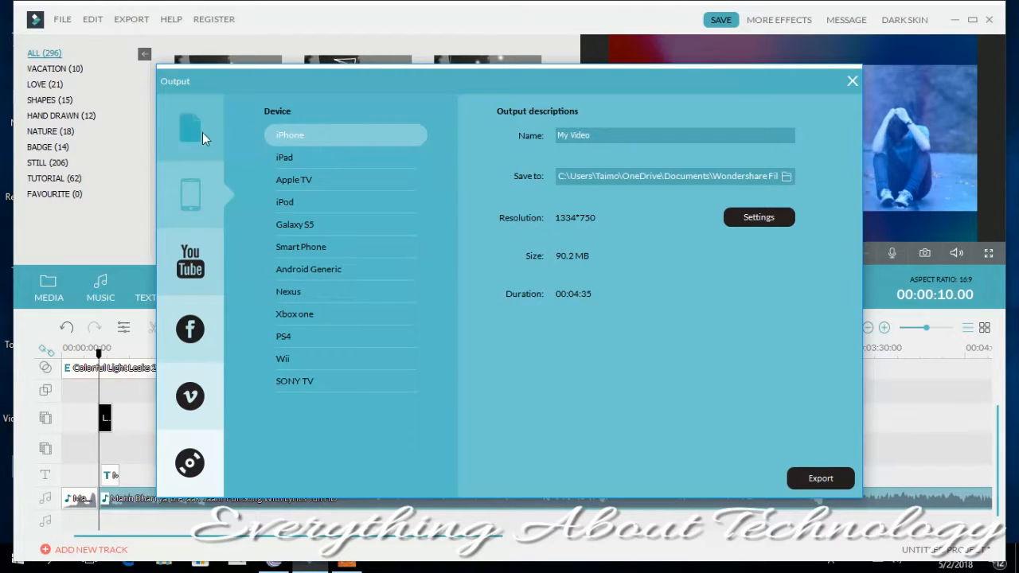
{"action": "left_click", "coordinate": [180, 129]}
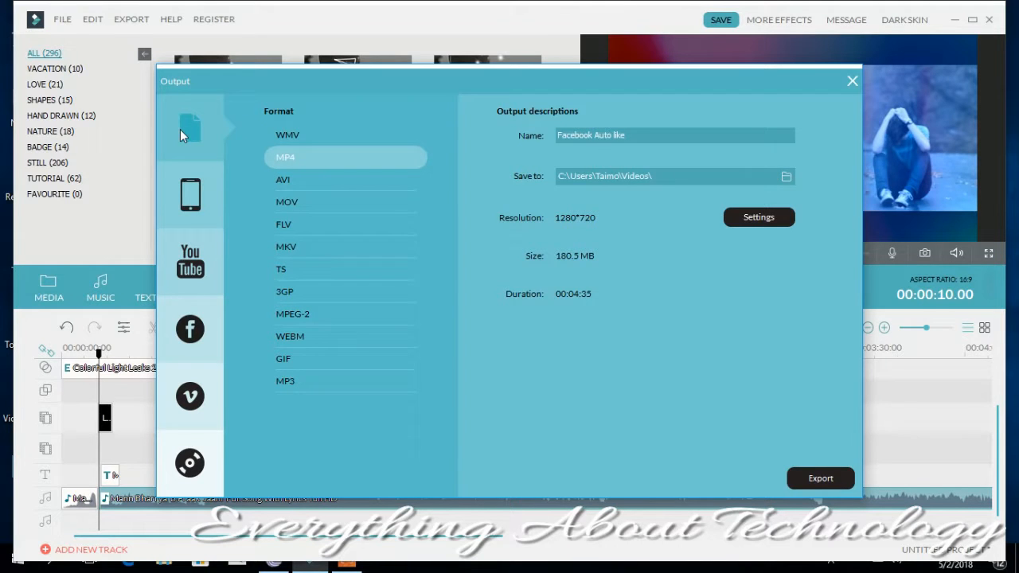
{"action": "left_click", "coordinate": [180, 191]}
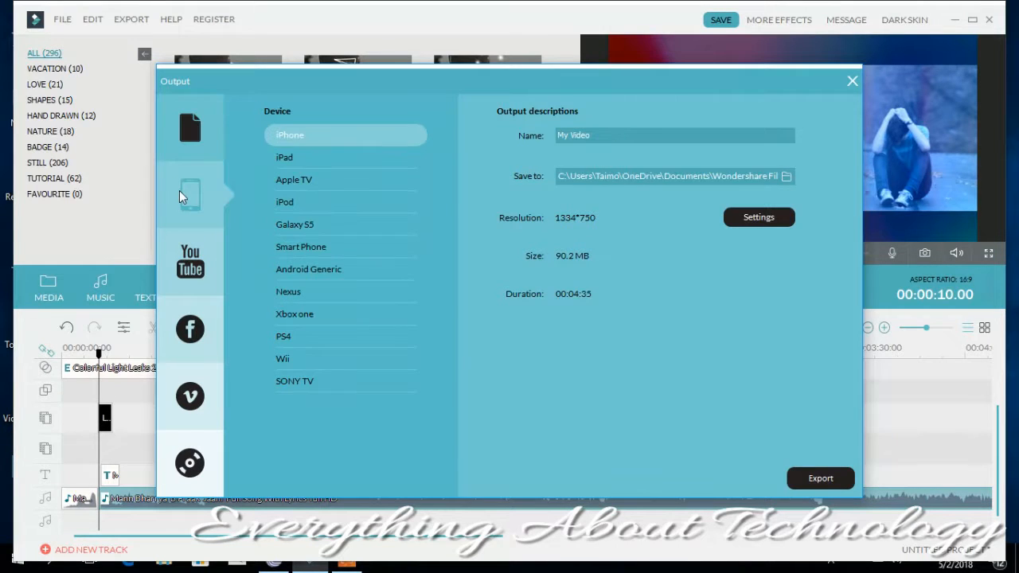
{"action": "left_click", "coordinate": [220, 134]}
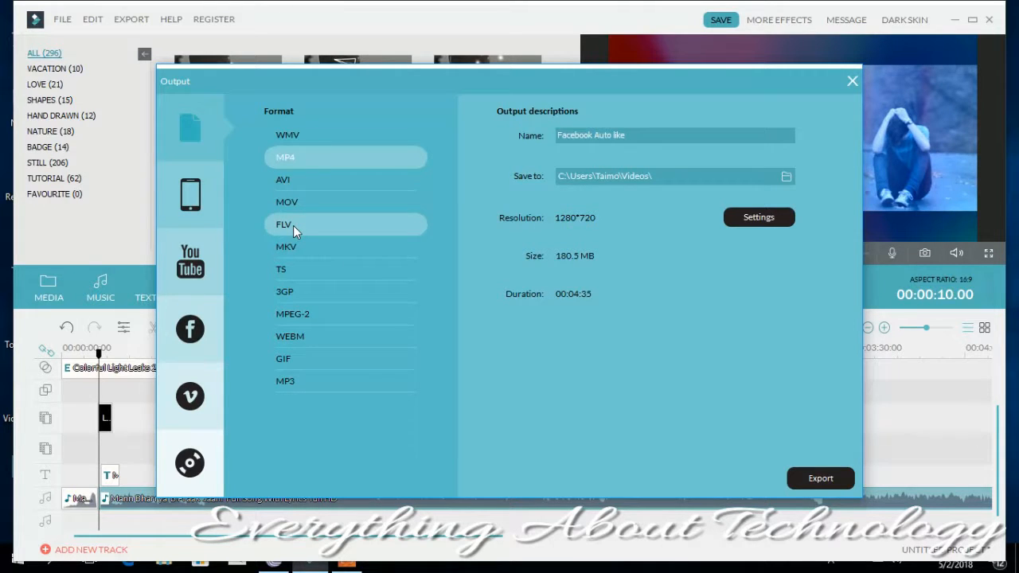
- Compare the MP3 output with MP4 and start exporting the slideshow as a 1280*720 MP4 video
{"action": "left_click", "coordinate": [280, 379]}
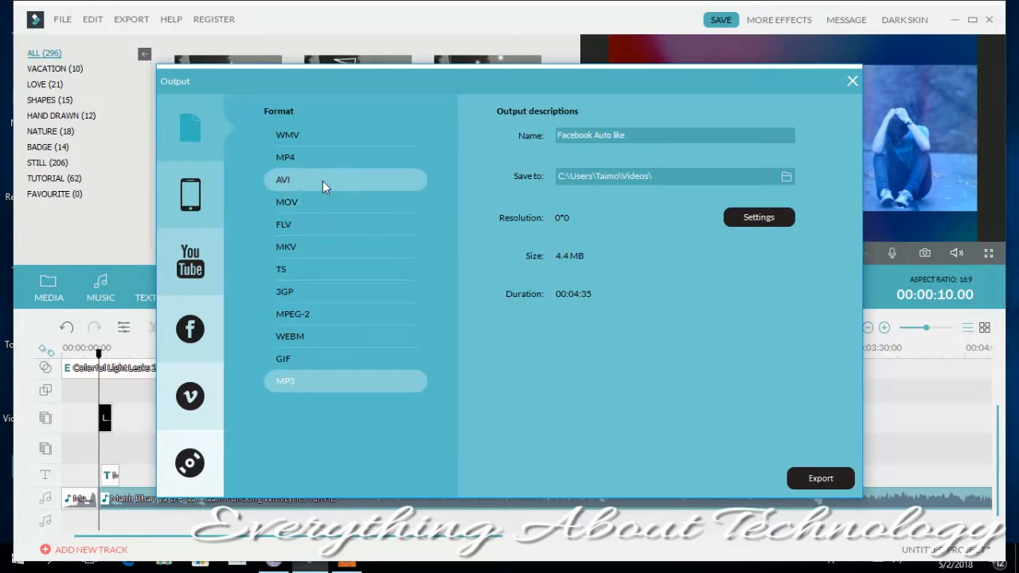
{"action": "left_click", "coordinate": [310, 162]}
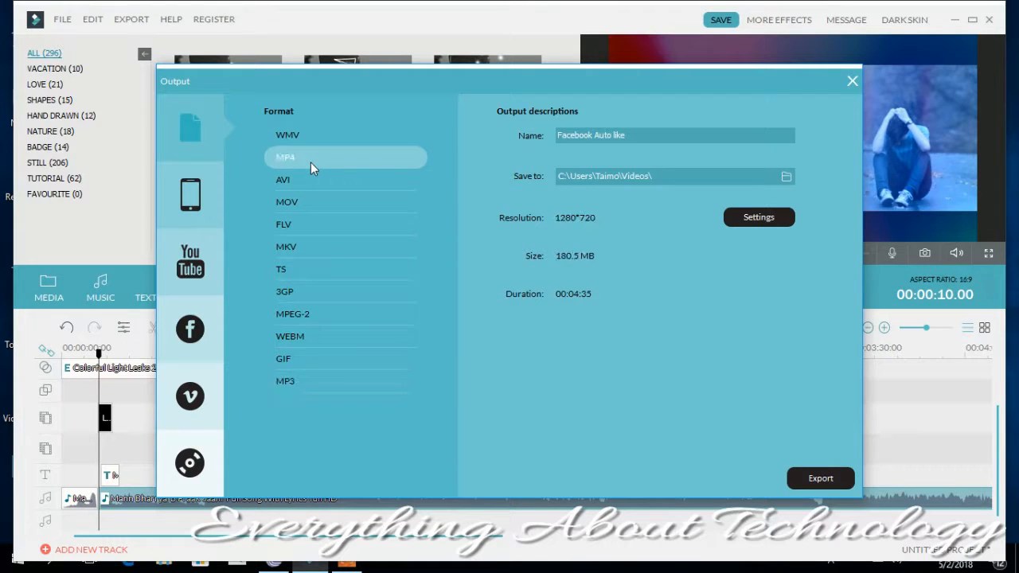
{"action": "left_click", "coordinate": [817, 480]}
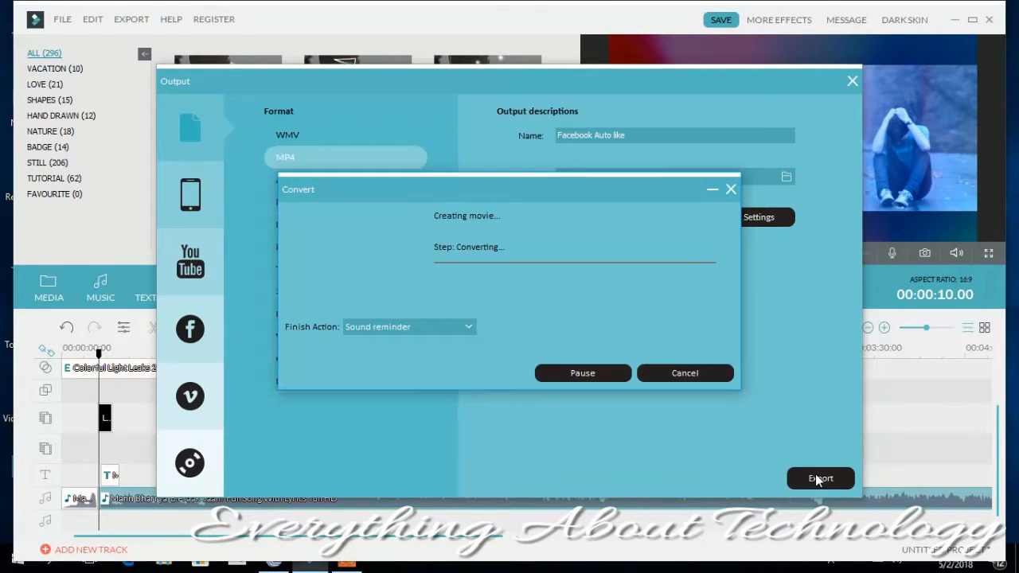